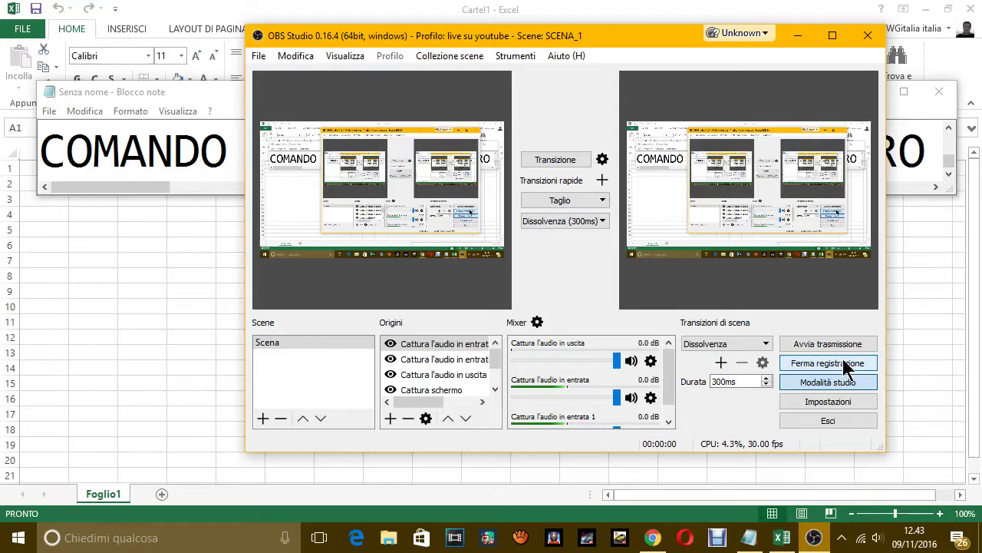
Clear the Notepad caption and type 'OGGI VEDIAMO UN COMANDO MOLTO SEMPLICE, MA IMPORTANTE'
click(798, 34)
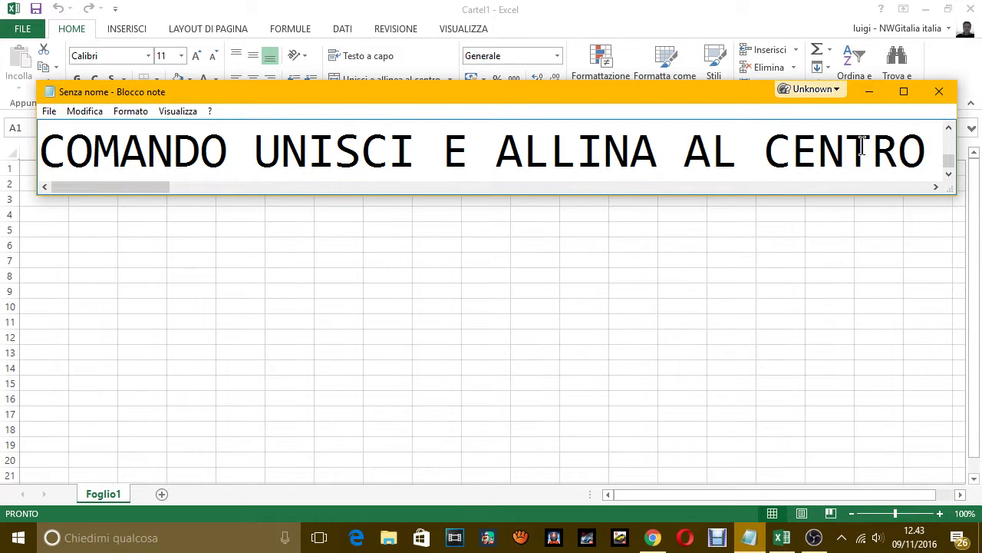
key(ctrl+a)
key(BackSpace)
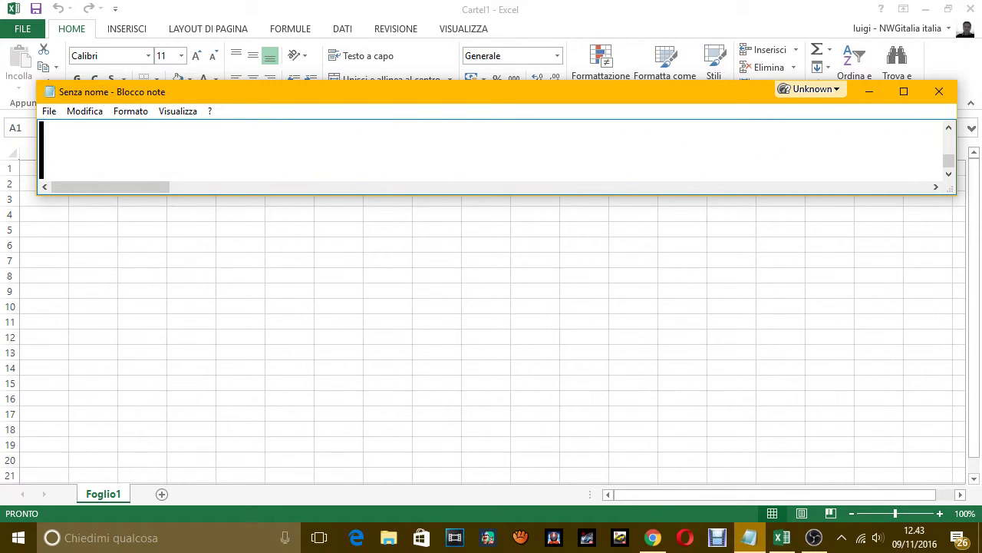
text(0GGI VEDIAM)
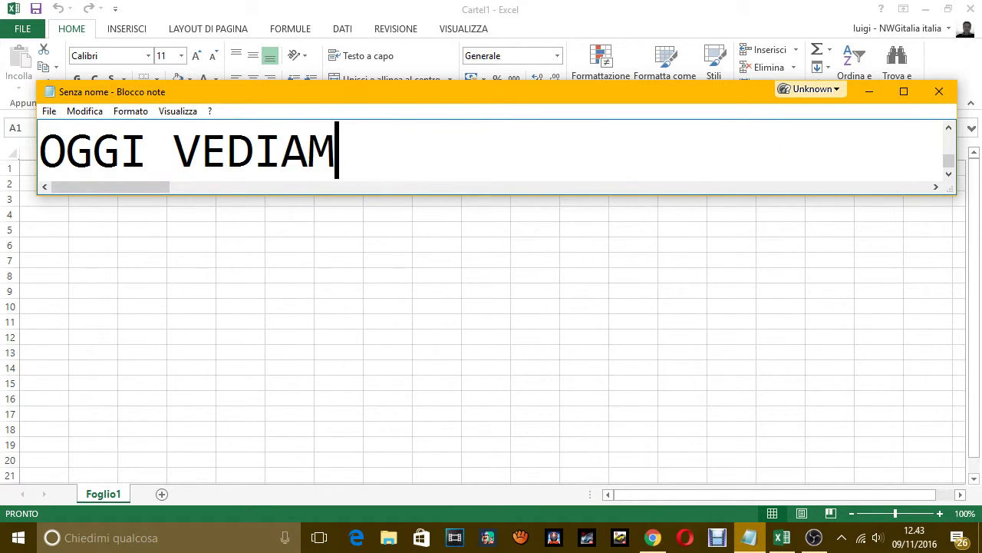
text(O UN COMANDO MOL)
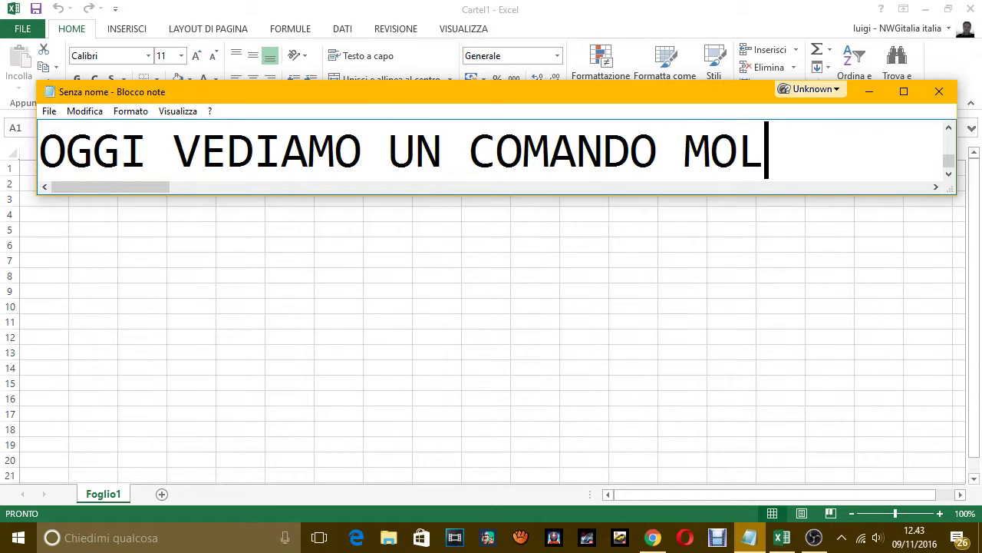
text(TO SEMPILI)
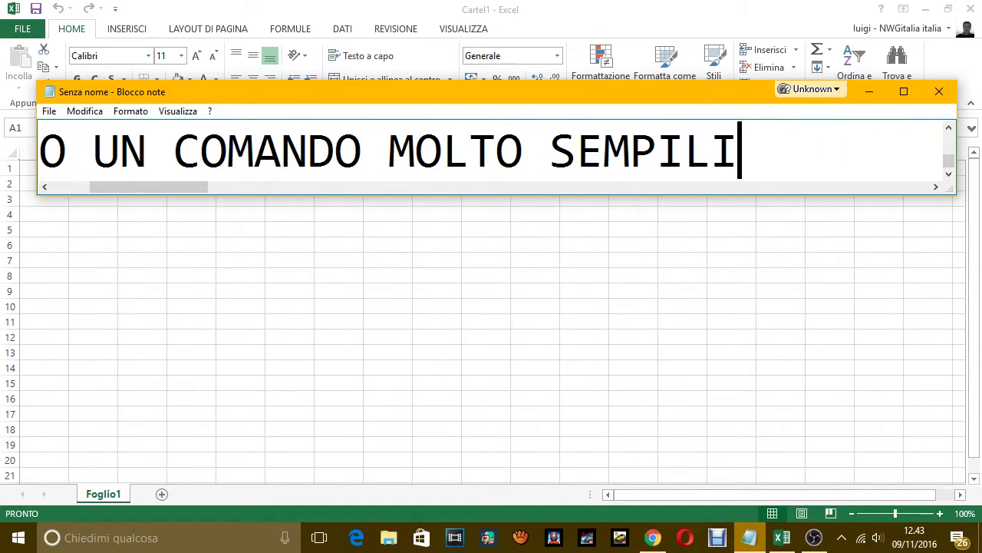
key(BackSpace)
key(BackSpace)
key(BackSpace)
text(LIC)
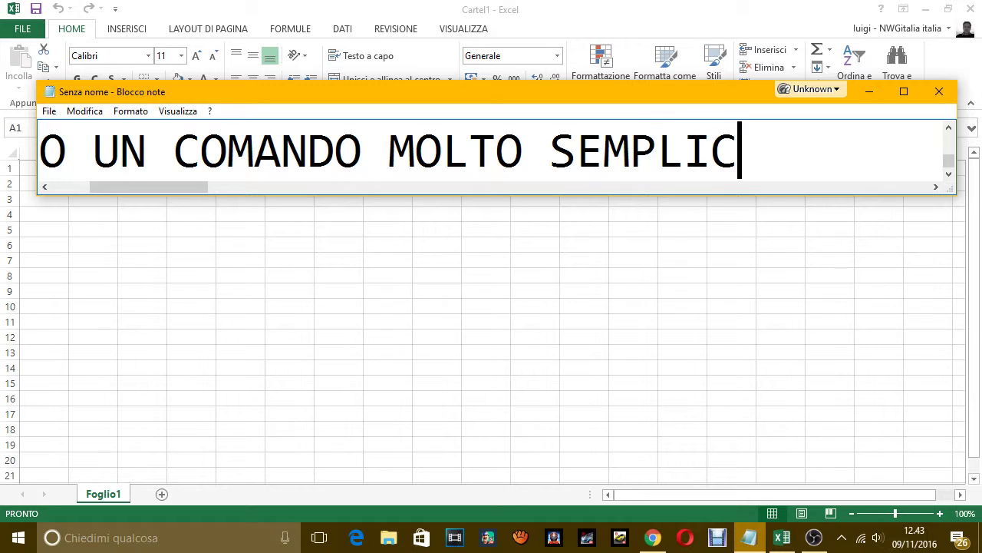
text(E, MA IMPORTA)
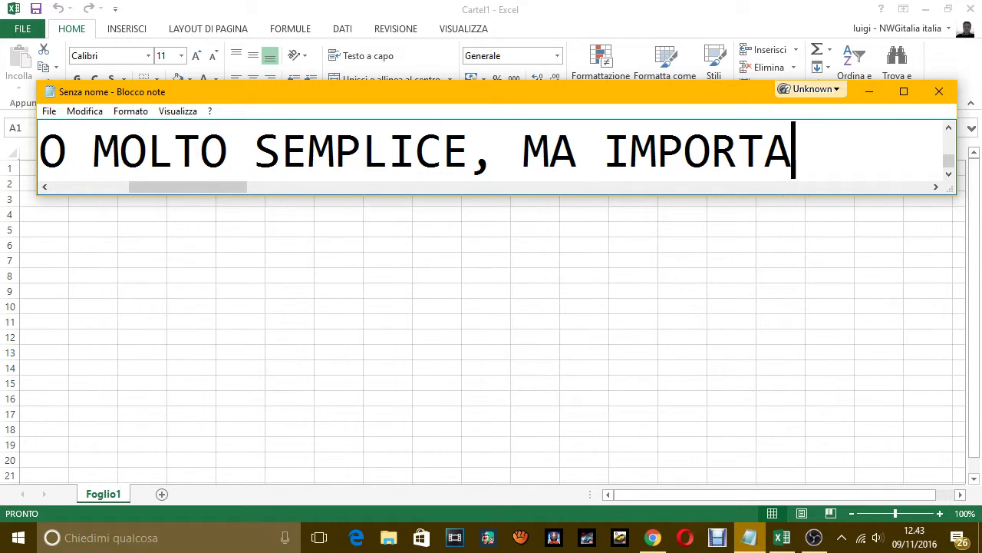
text(NTE)
Add a second line 'IL COMANDO UNISCI E ALLINEA AL CENTRO'
key(Return)
text(IL COM)
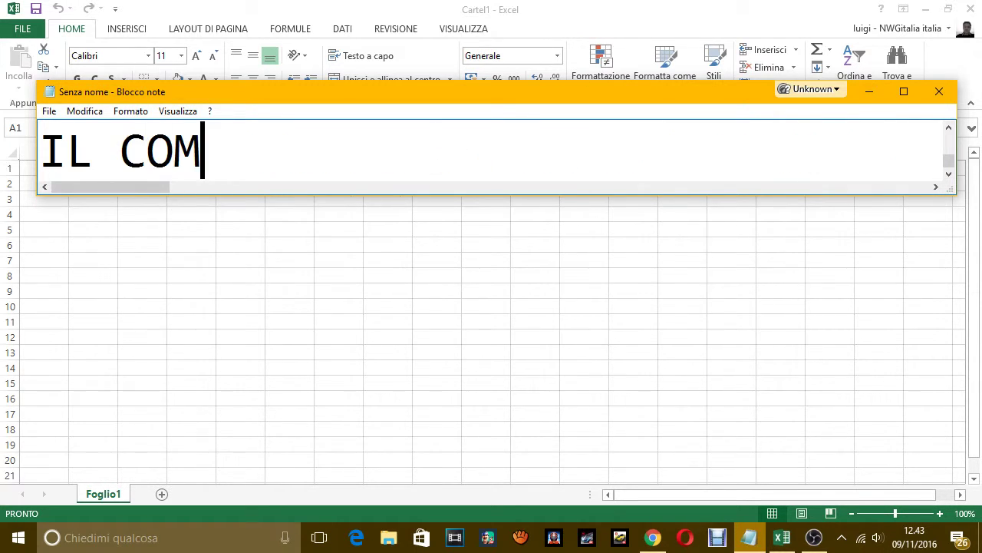
text(ANDO )
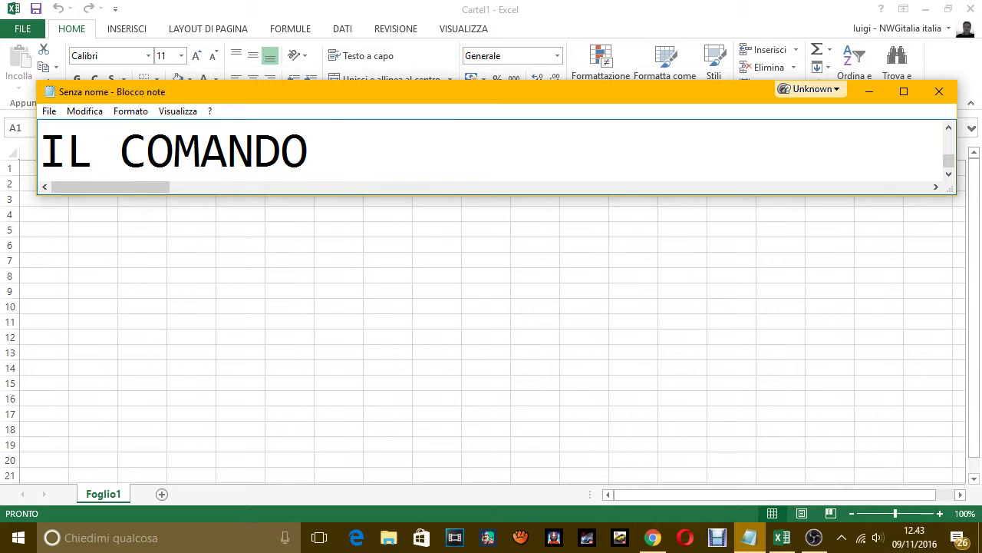
text(UNISCI E )
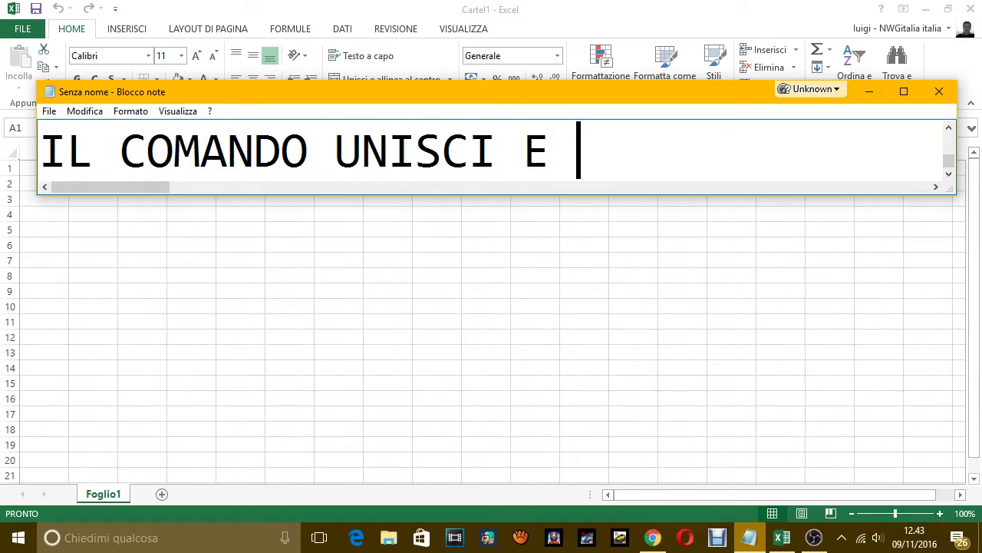
text(ALLIN)
key(BackSpace)
key(BackSpace)
text(LIN)
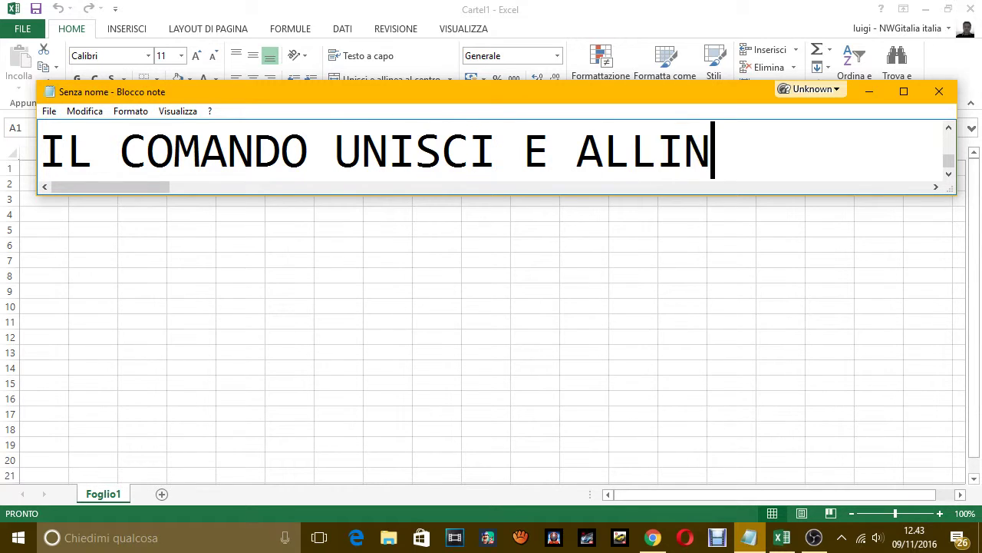
text(EA AL CNET)
key(BackSpace)
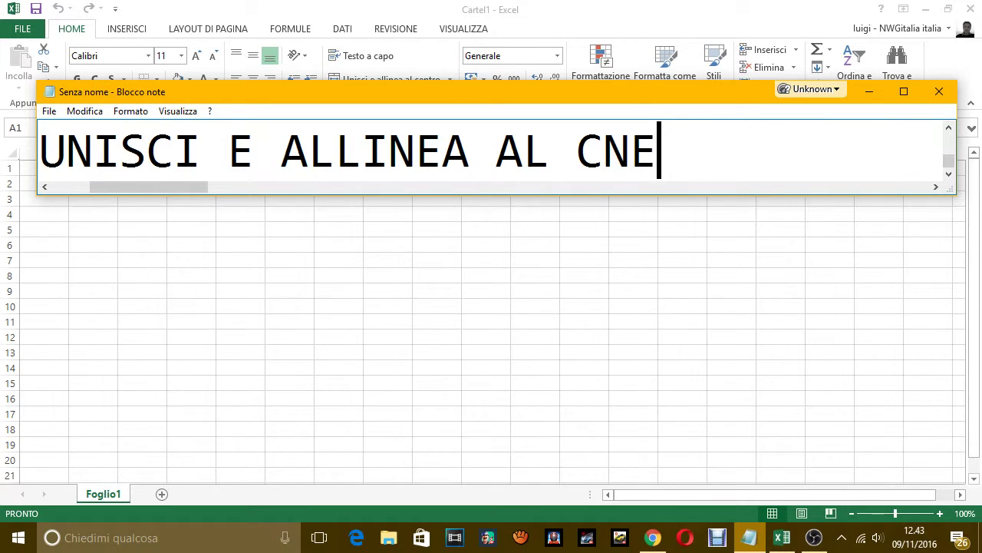
key(BackSpace)
key(BackSpace)
text(ENTYRO)
key(BackSpace)
key(BackSpace)
key(BackSpace)
text(R)
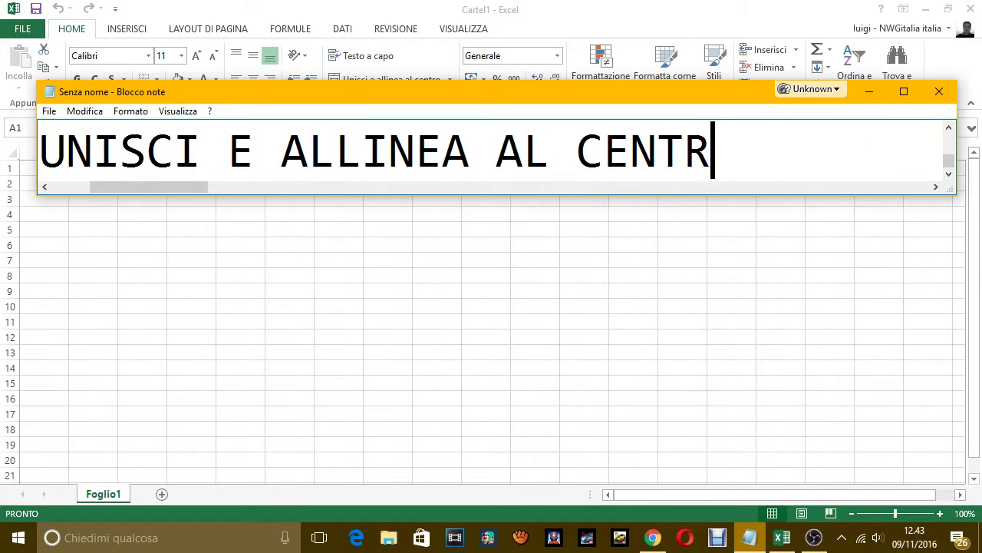
text(O.)
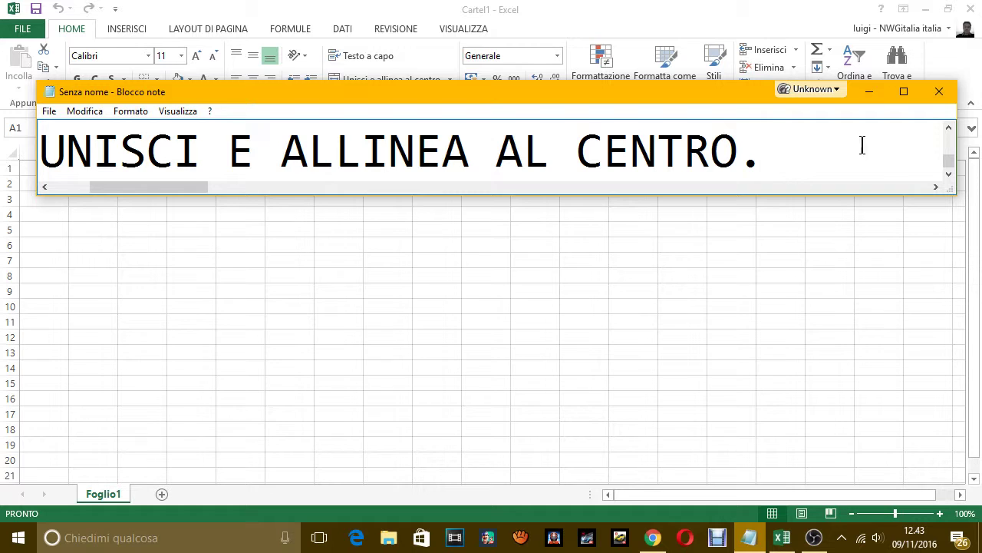
Resize the Notepad caption window and move it to the bottom over the sheet
drag(628, 81, 628, 108)
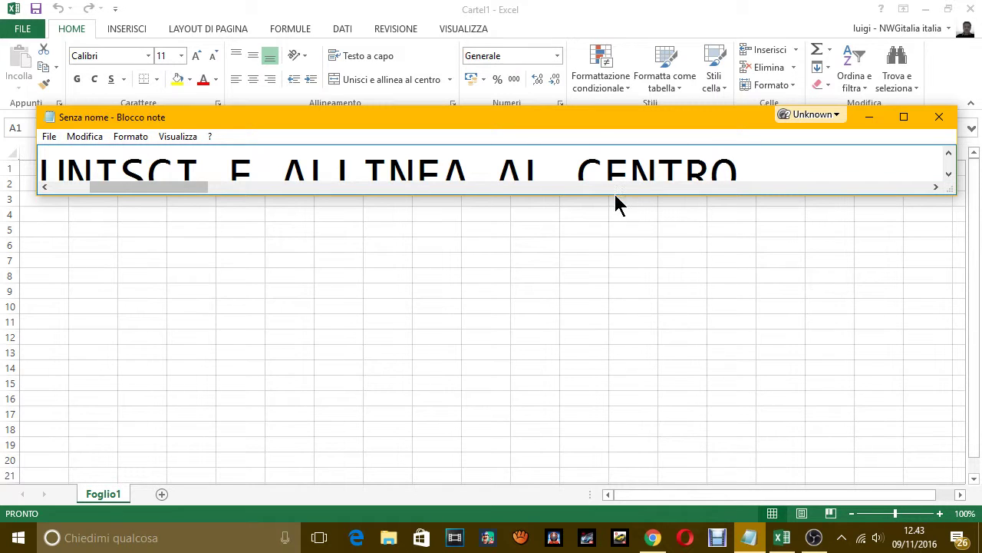
drag(614, 194, 612, 223)
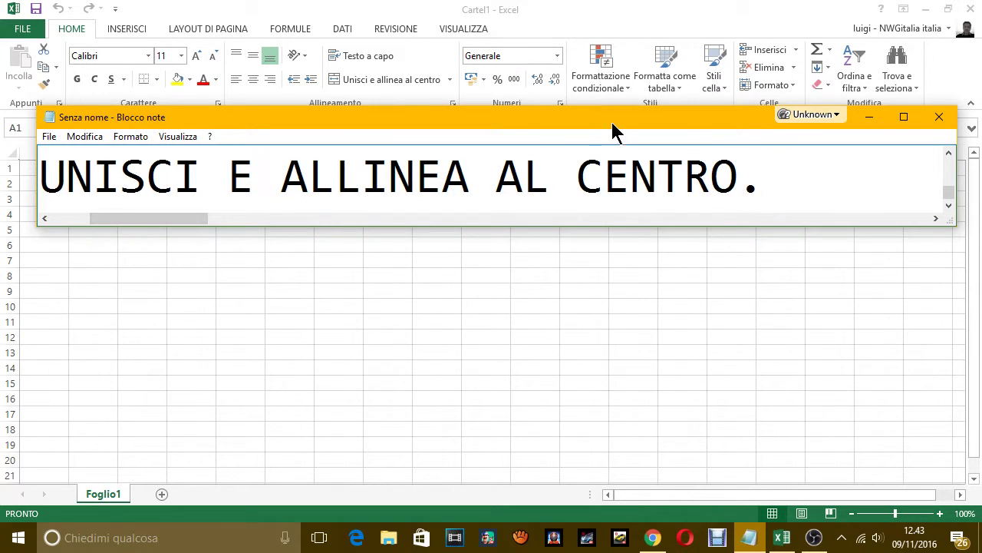
mouse_move(614, 123)
mouse_down()
mouse_move(601, 326)
mouse_move(612, 387)
mouse_up()
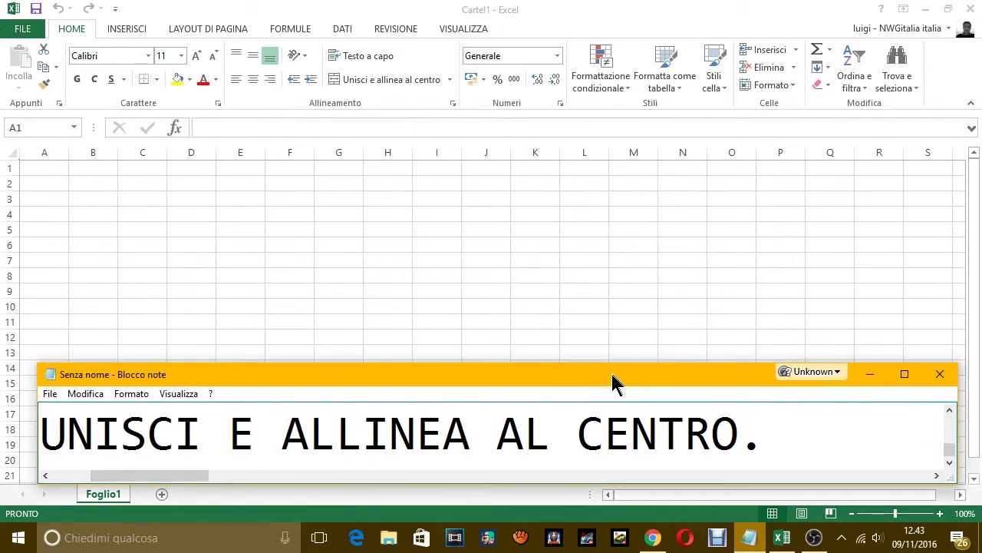
Show the Unisci e allinea al centro merge options in Excel, then minimize Excel
click(366, 79)
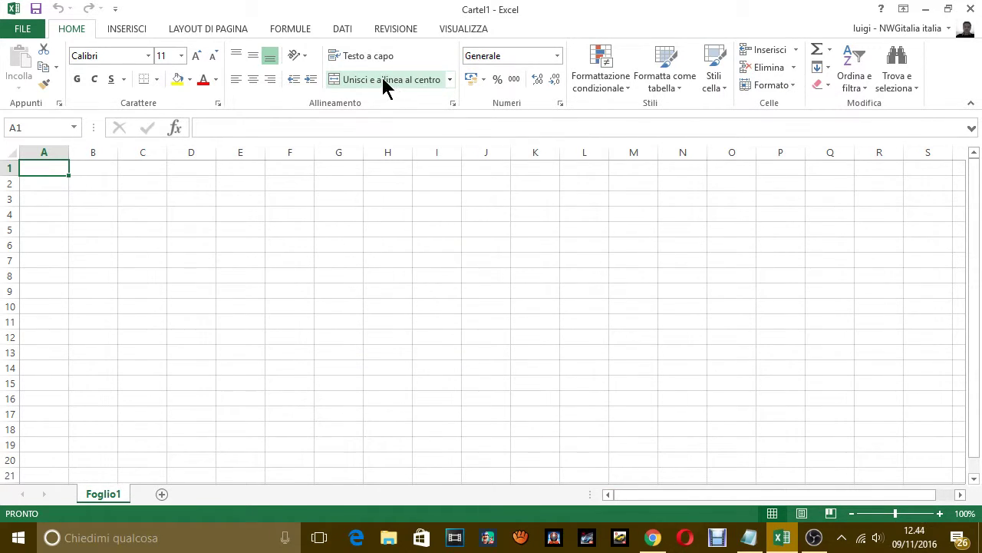
click(449, 77)
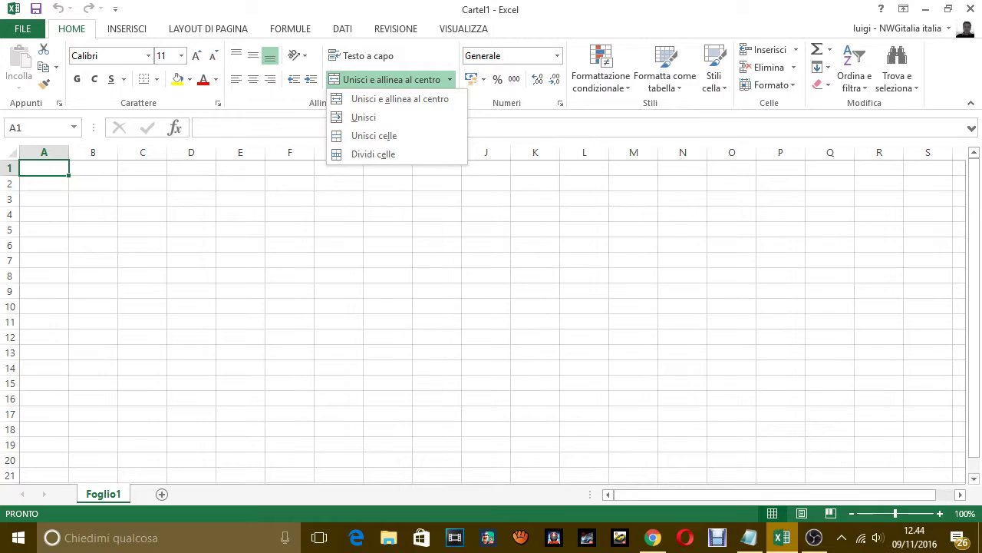
click(750, 537)
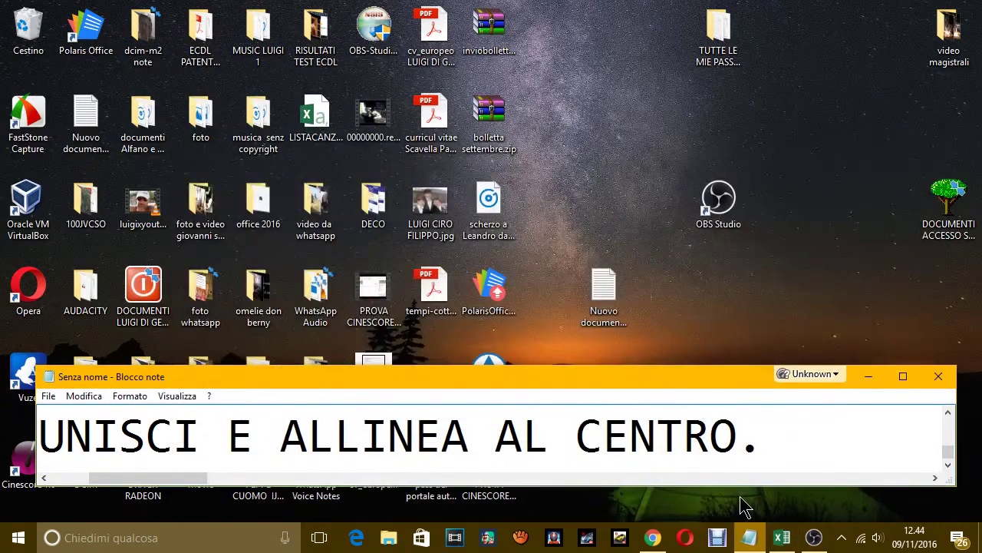
Clear the caption and write 'OK, QUELLO CHE VI HO MOSTRATO CON IL MOUSE.'
click(749, 538)
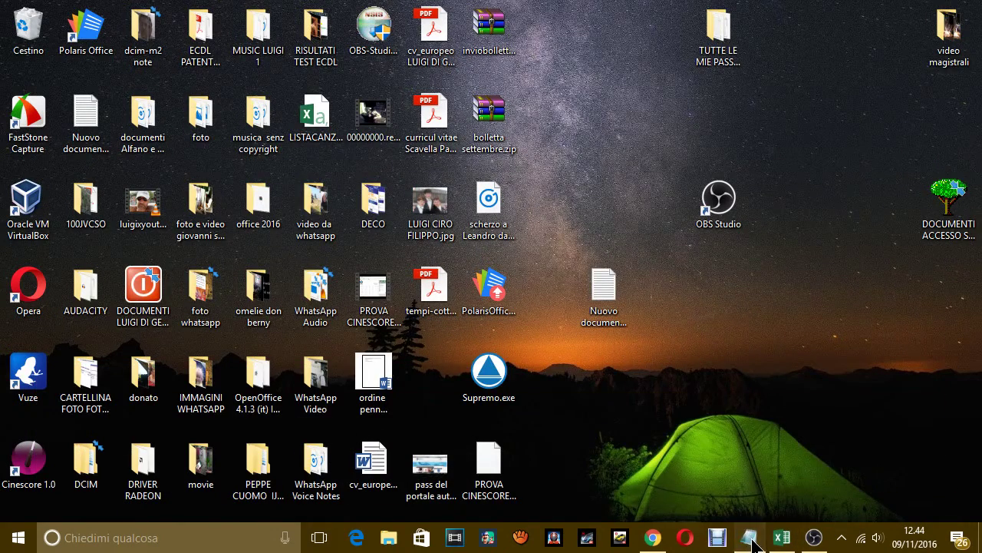
click(751, 539)
click(751, 537)
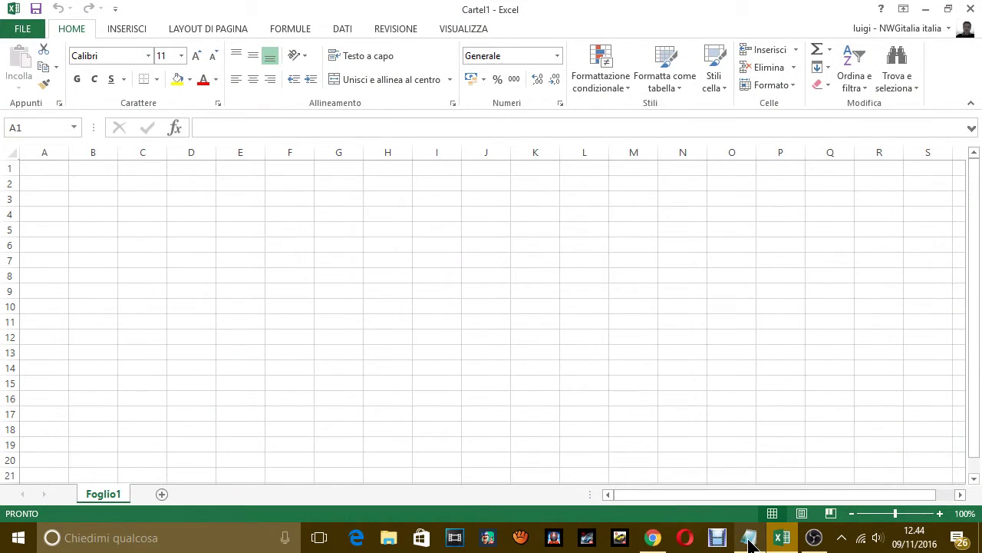
click(750, 540)
key(ctrl+a)
key(BackSpace)
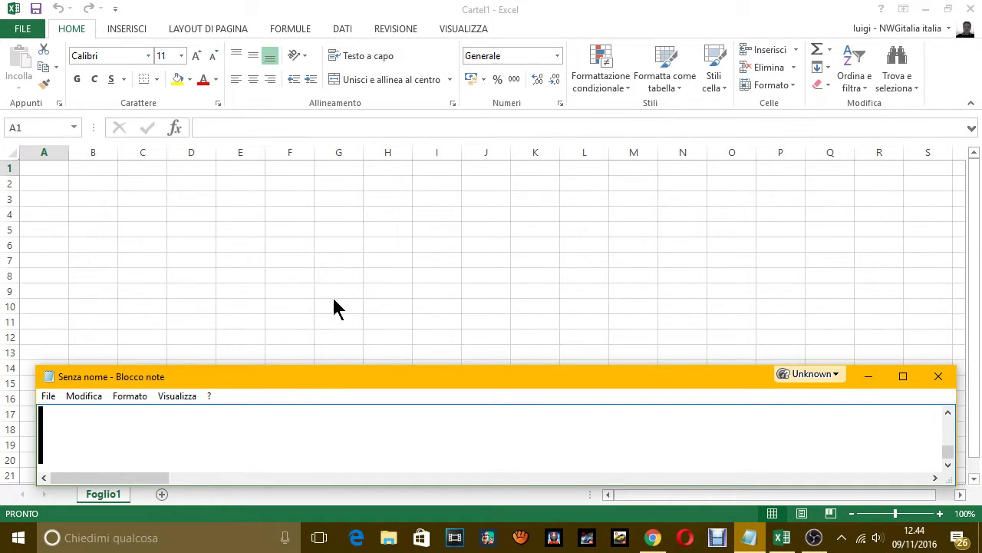
text(OK, QU)
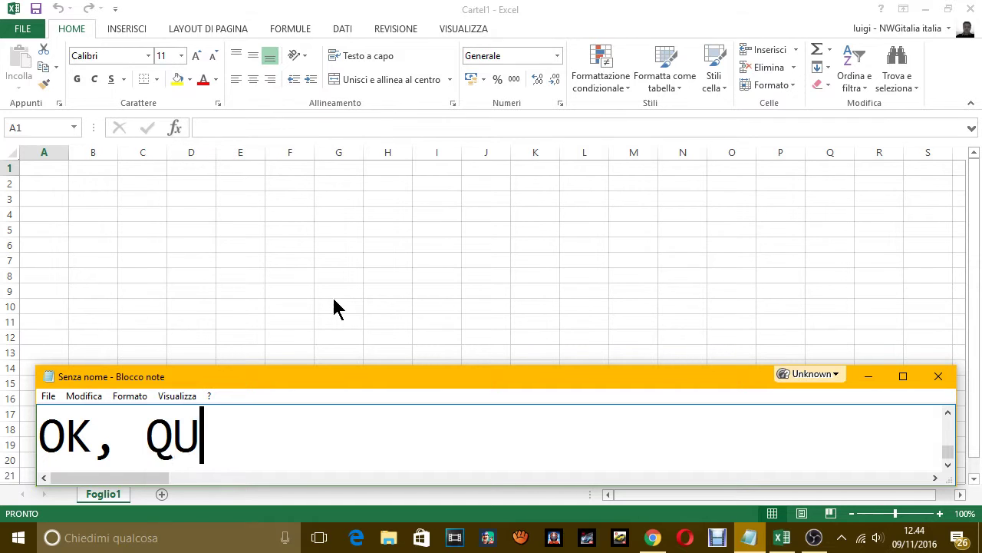
text(ELLO CHE VI H)
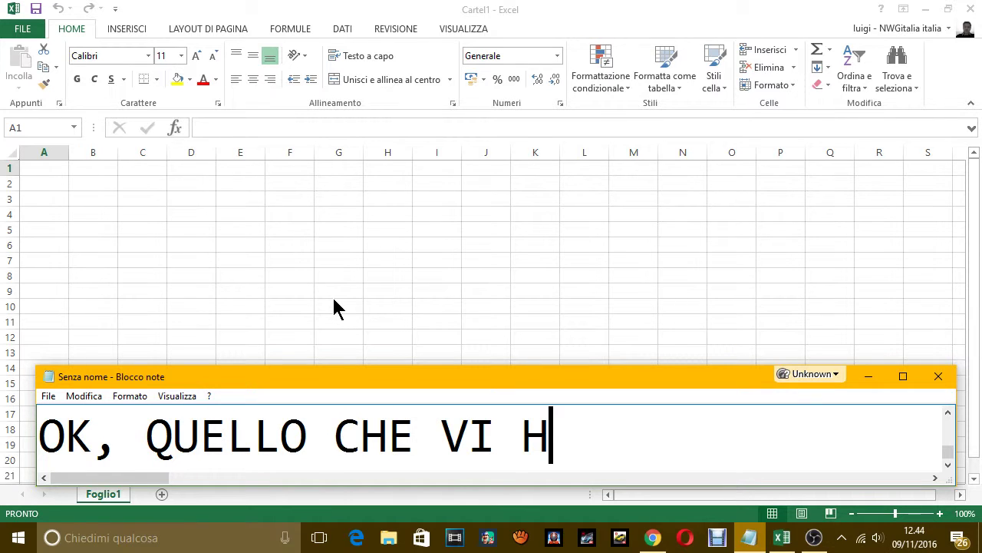
text(O MOSTRATO)
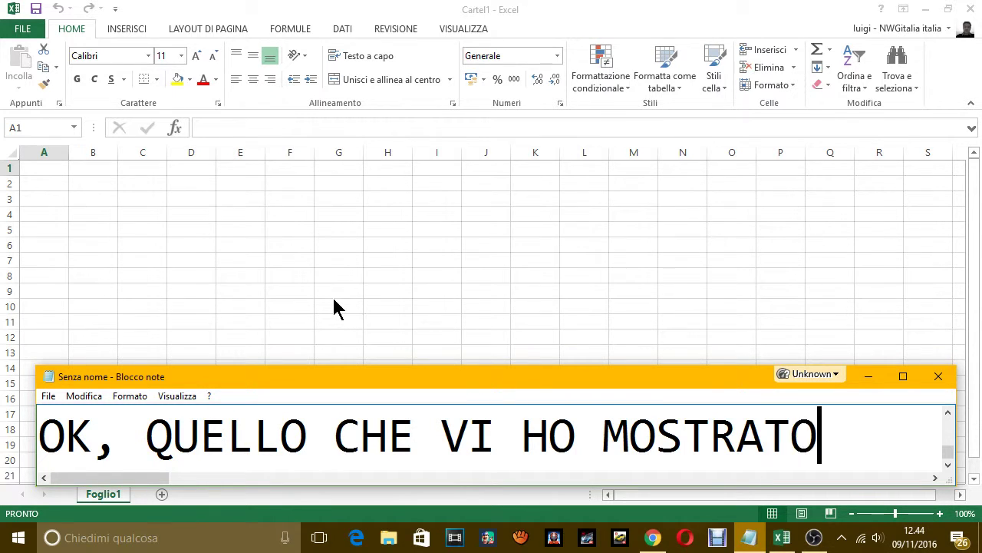
text( CON I)
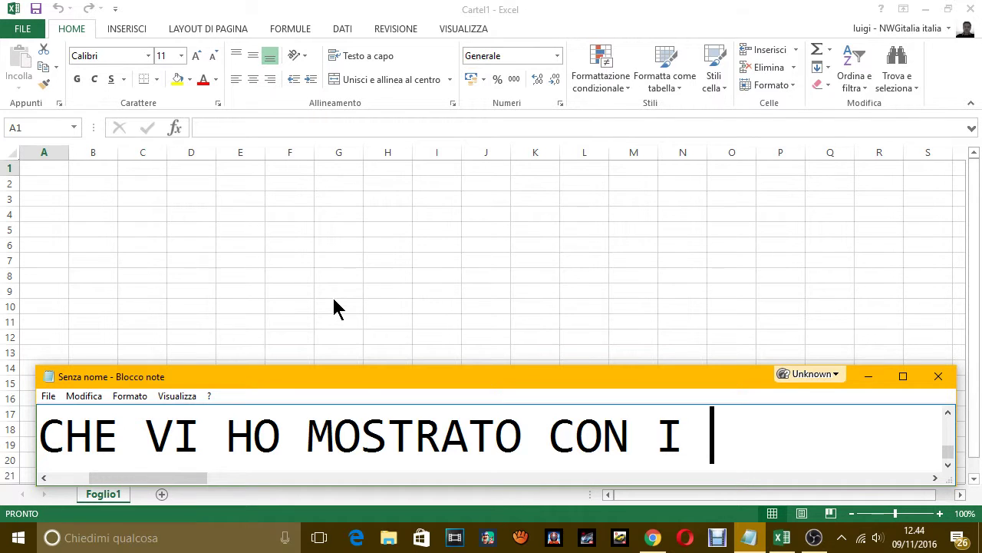
key(BackSpace)
text(L MOUSE.)
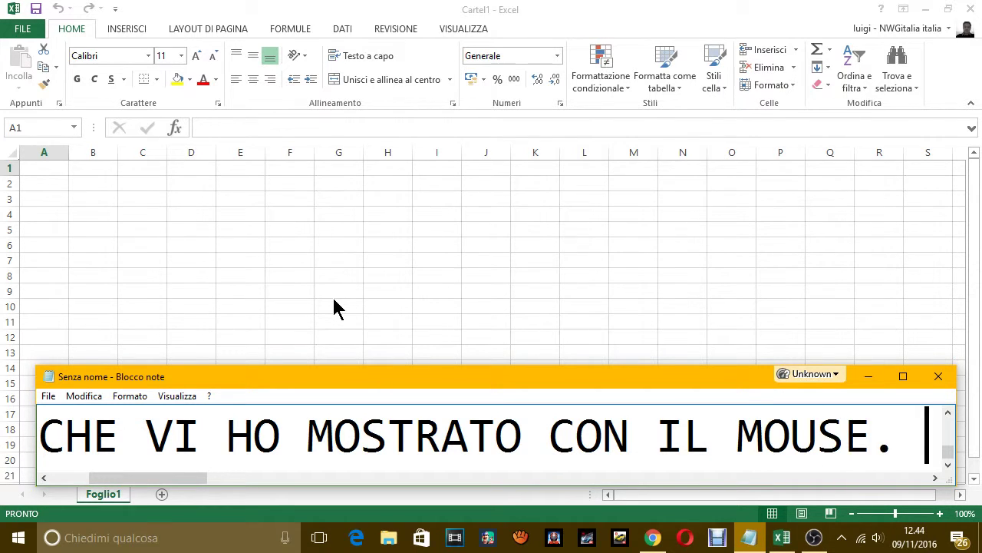
key(Return)
Add 'SI TROVA COME VEDETE NELLA RIBBON HOME…CIOE FATE COSI' and show Excel's INSERISCI tab
text(SI )
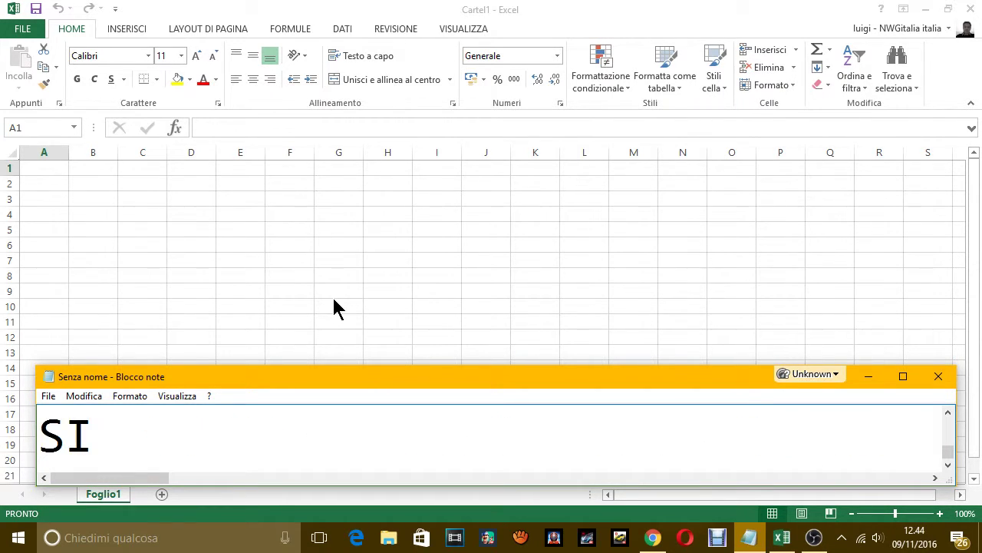
text(TYRO)
key(BackSpace)
key(BackSpace)
key(BackSpace)
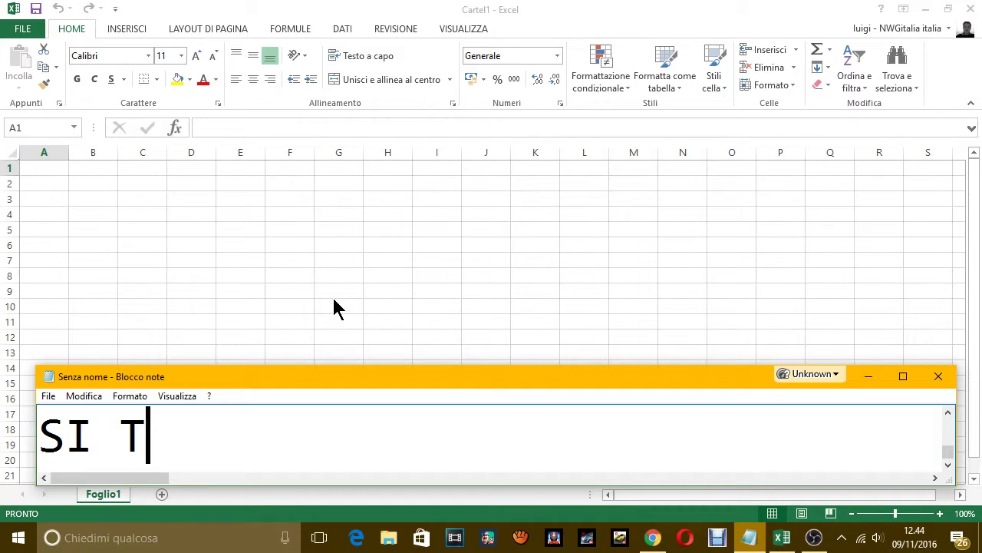
text(ROVA COME VEDE)
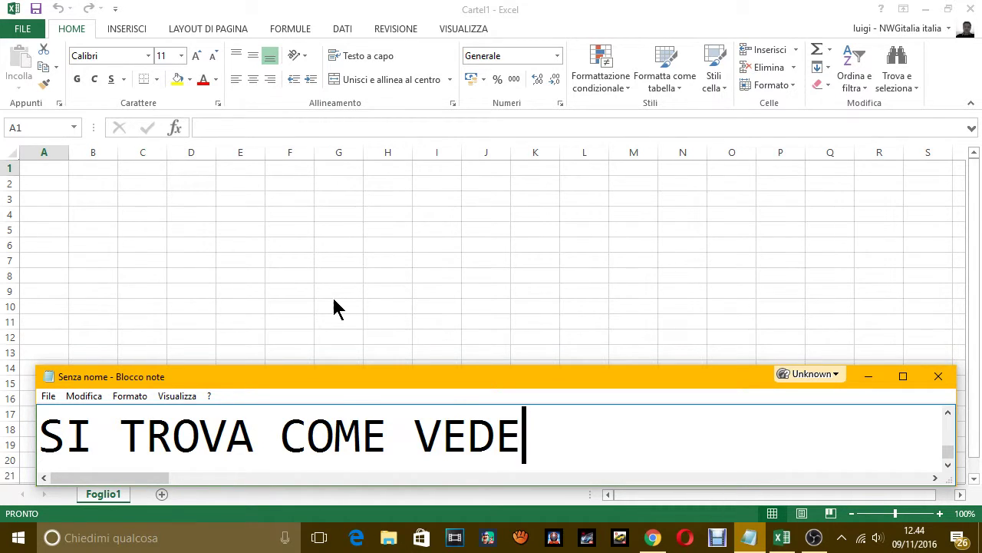
text(TE NELLA RIB)
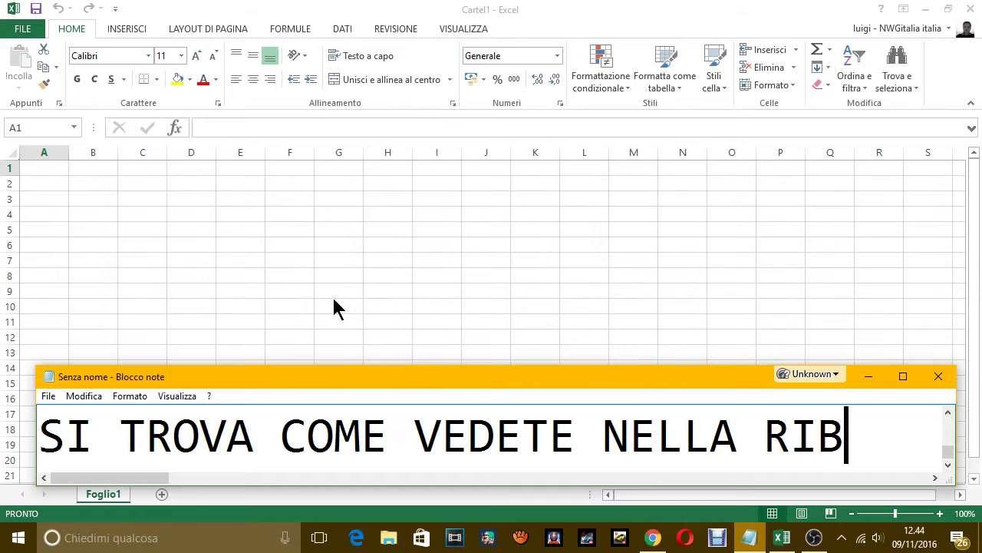
text(BON)
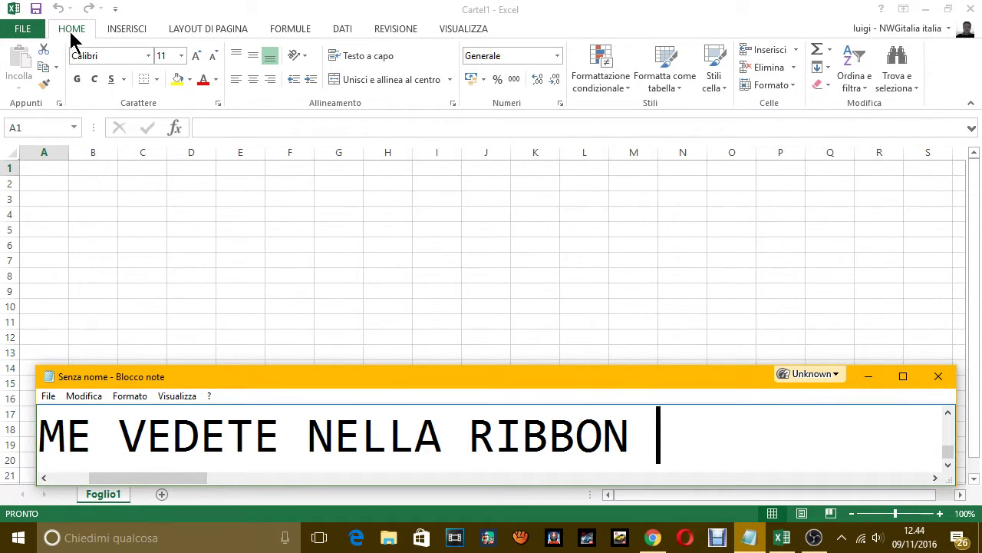
text( HOME)
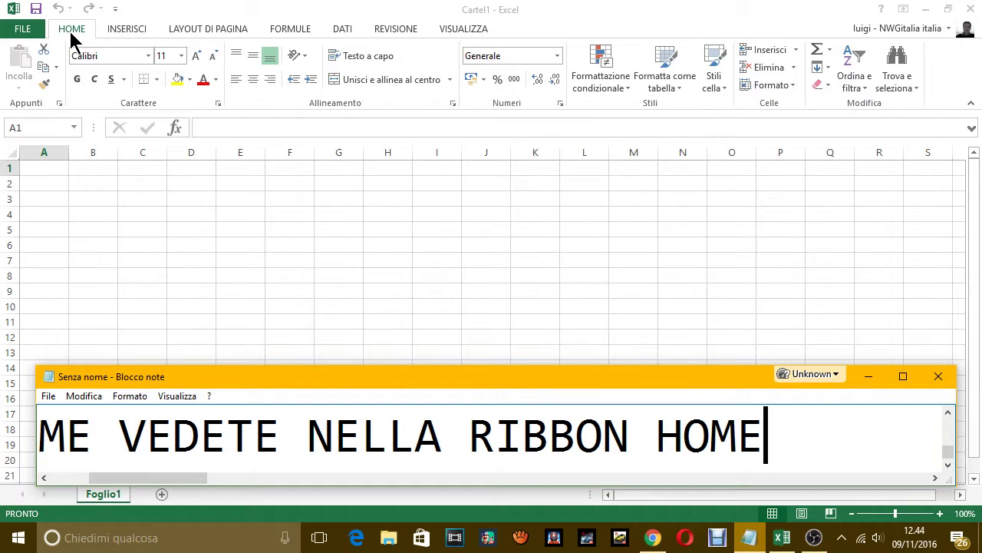
text(, CIO)
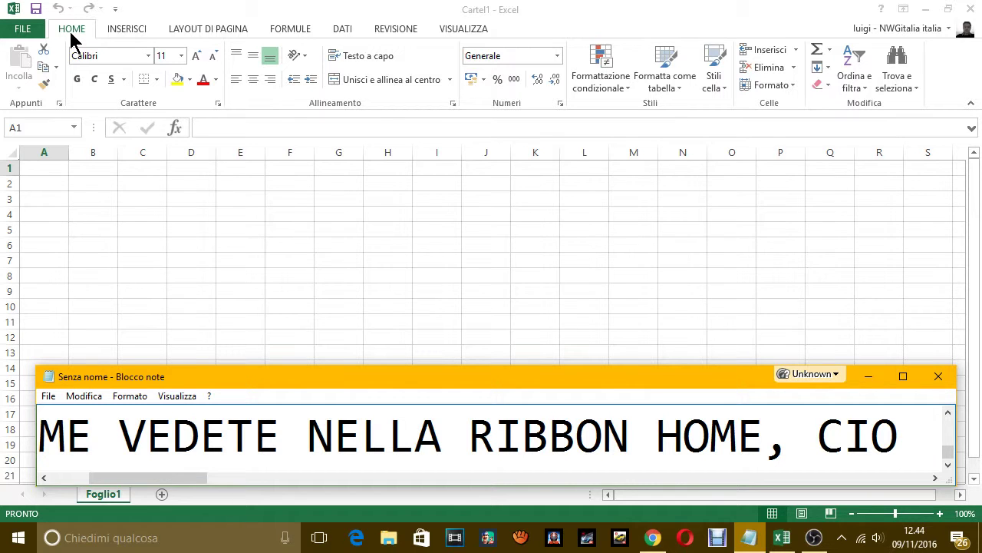
text(è SE S)
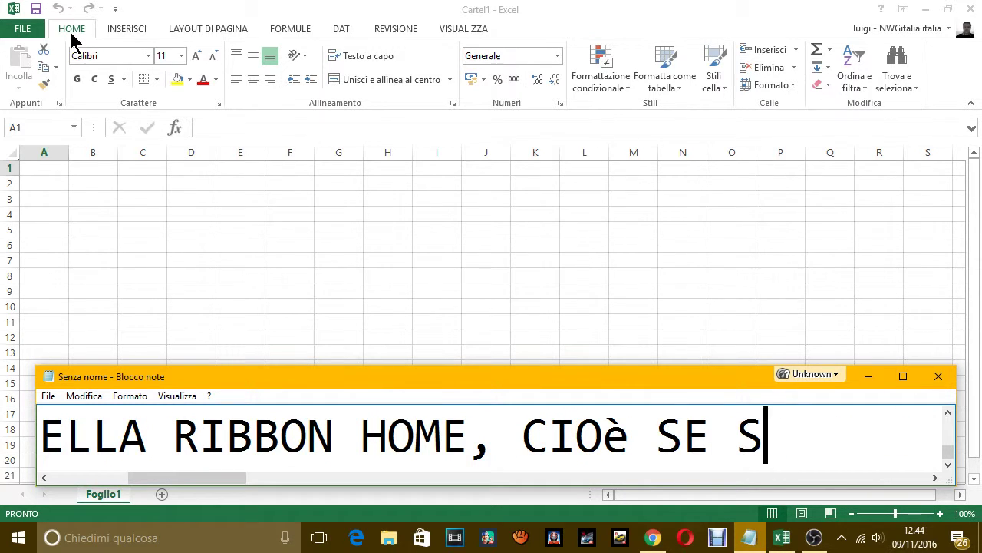
text(POSTATE )
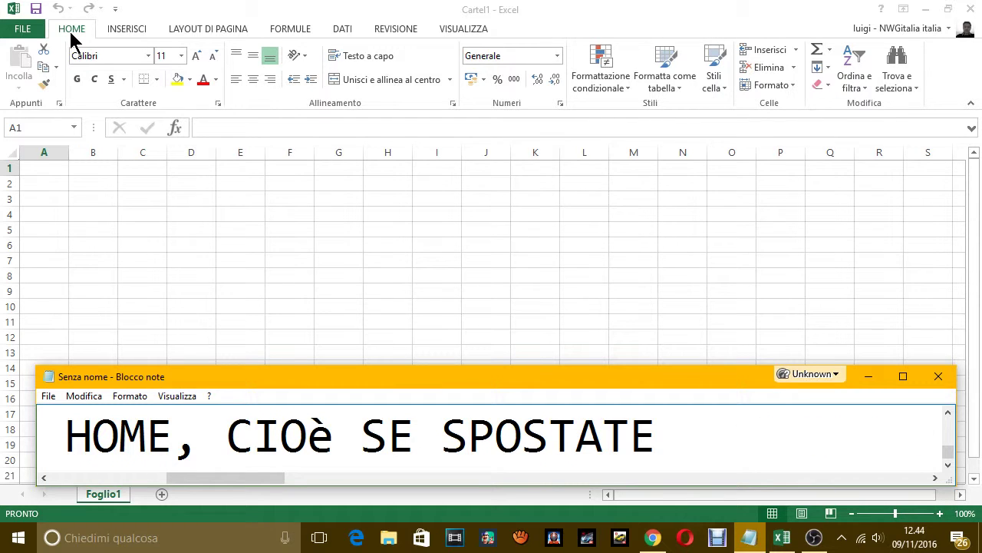
text(IL COMAND)
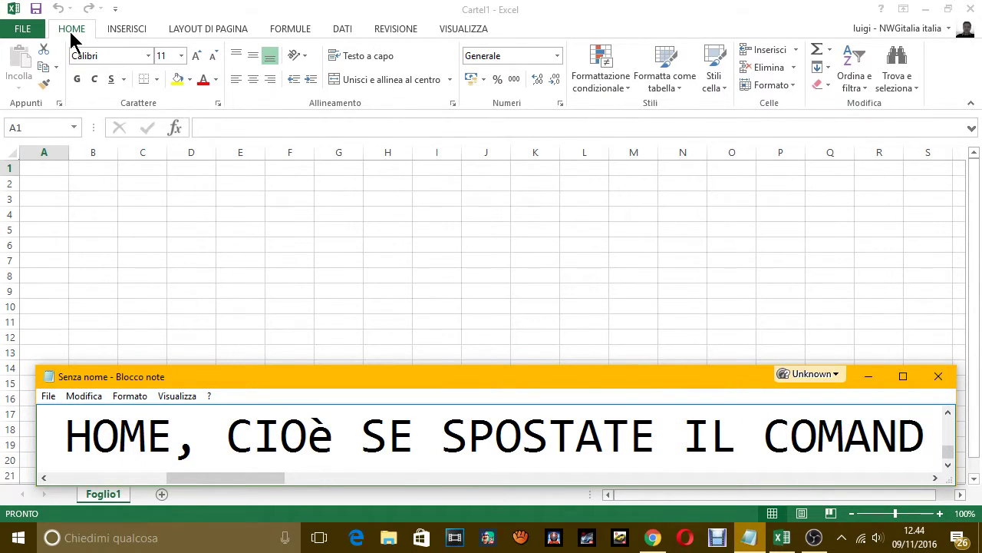
text(O  NELLA RIB)
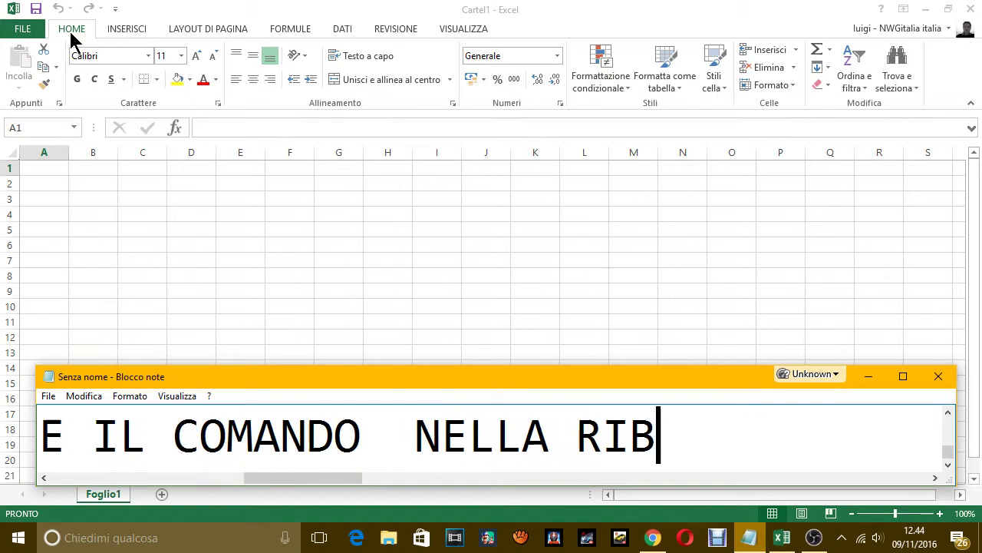
text(O)
key(BackSpace)
text(BON )
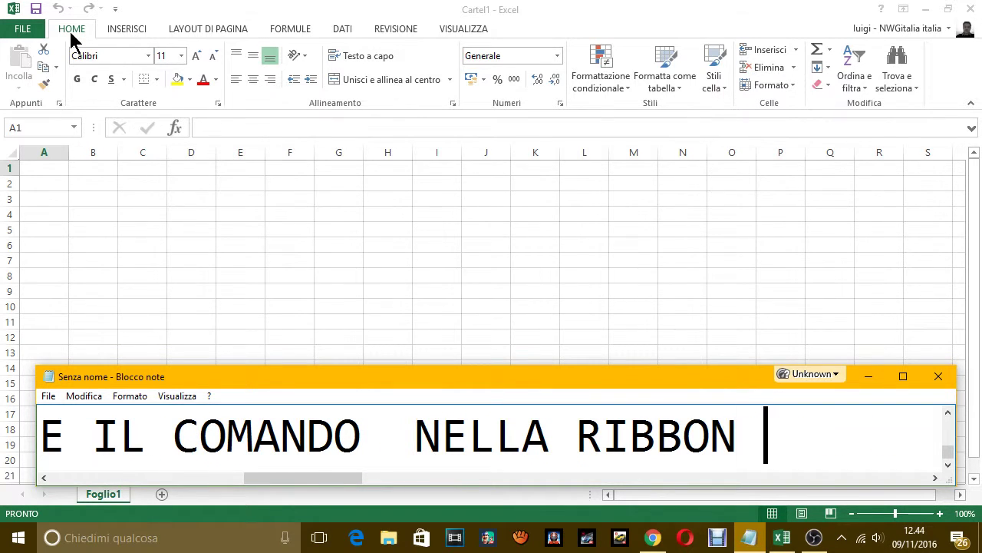
text(, CIOE FATE)
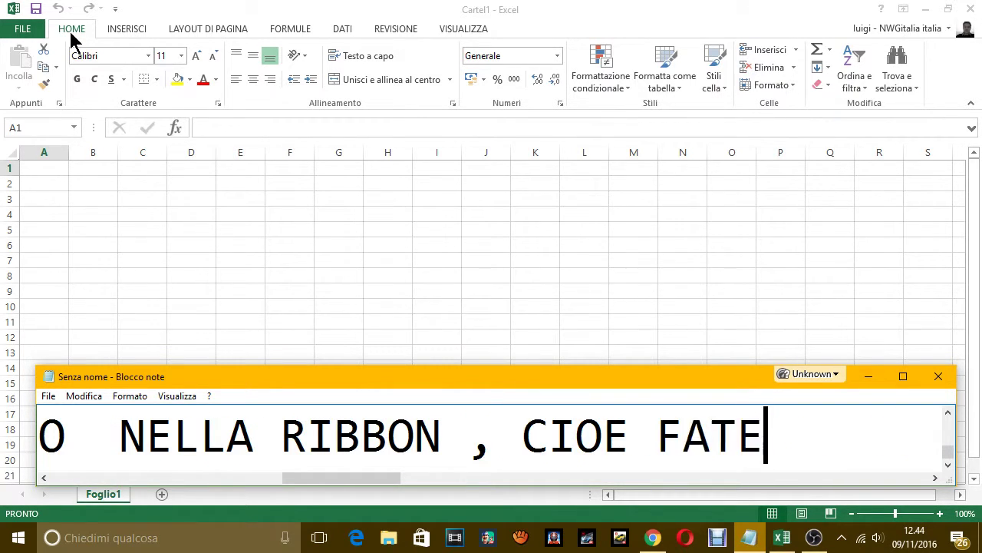
text( COSI)
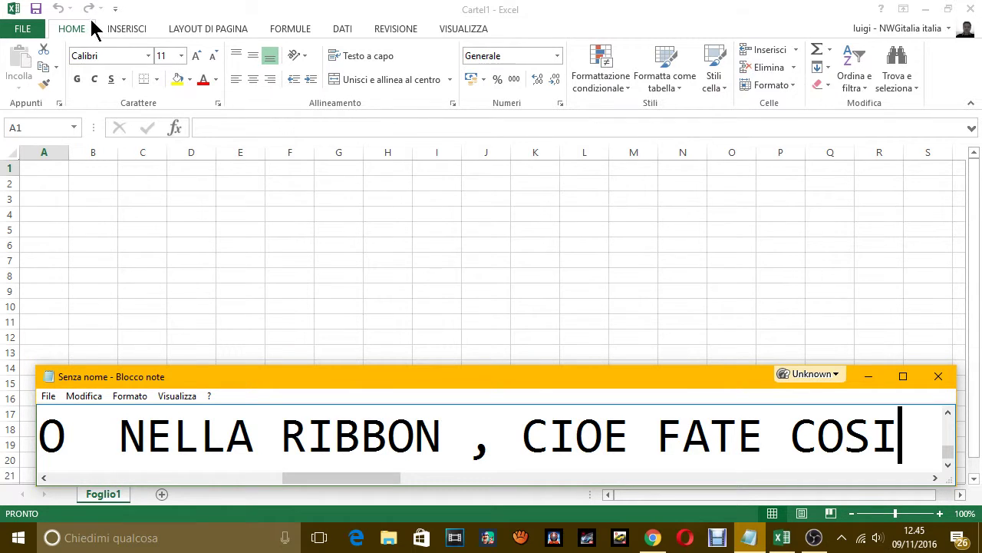
click(121, 21)
click(126, 31)
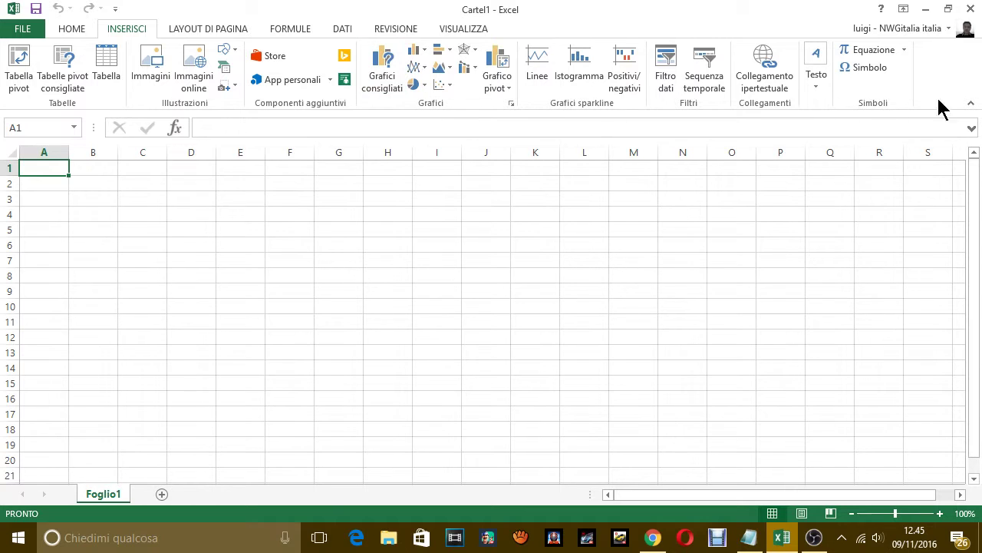
Return Excel to HOME and caption 'VEDETE, QUELLA è UN'ALTA SCHERMATA' and 'MA PASSIAMO AL NOSTRO COMANDO.'
click(77, 33)
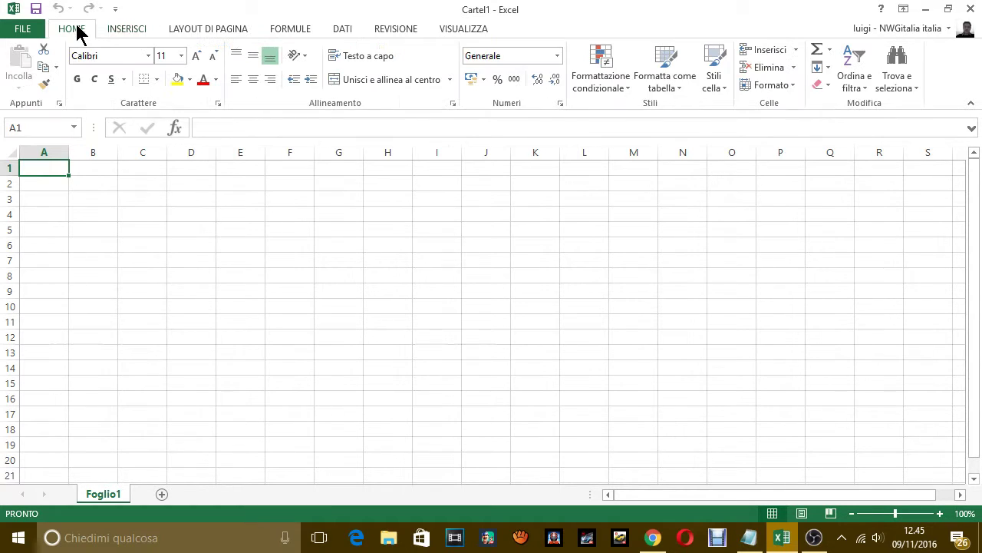
click(749, 537)
key(Return)
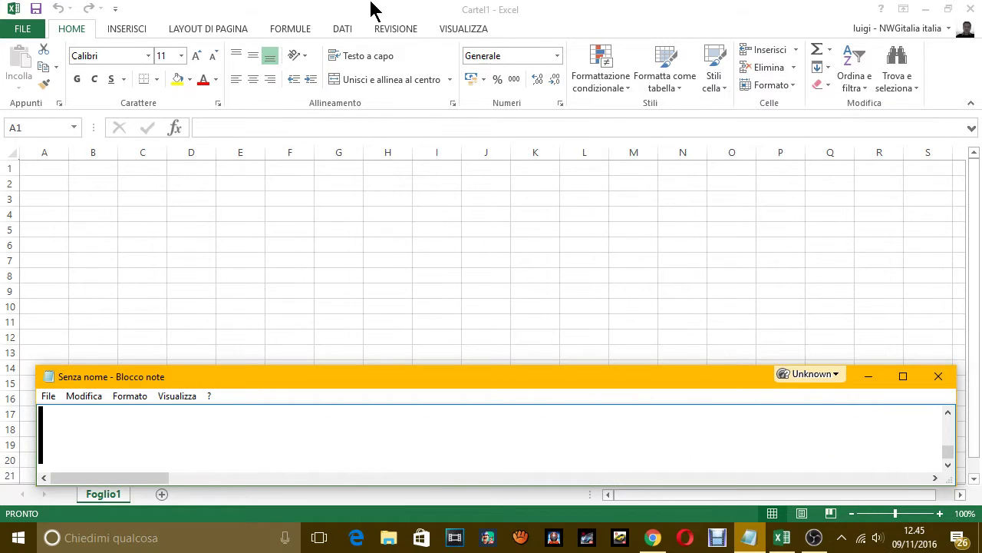
text(VE)
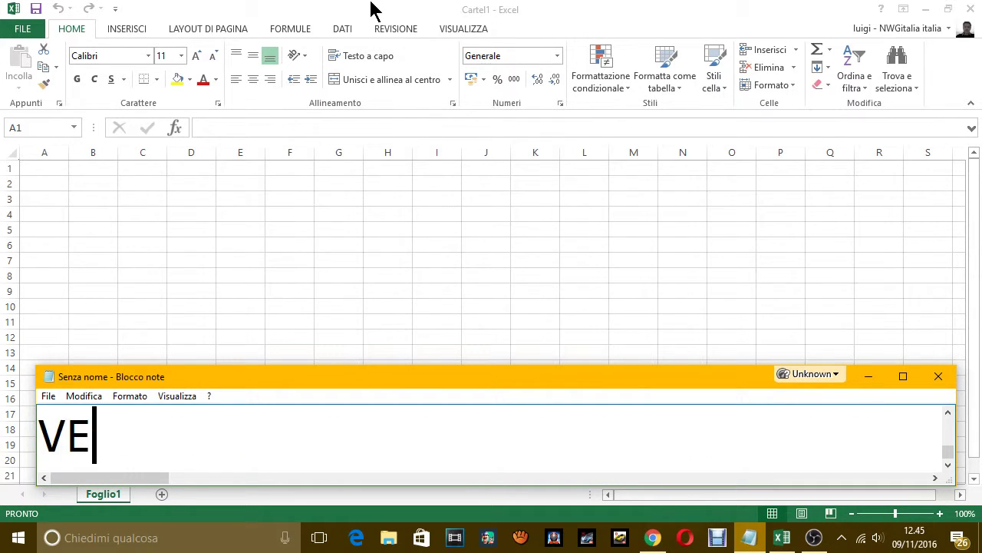
text(DTE)
key(BackSpace)
key(BackSpace)
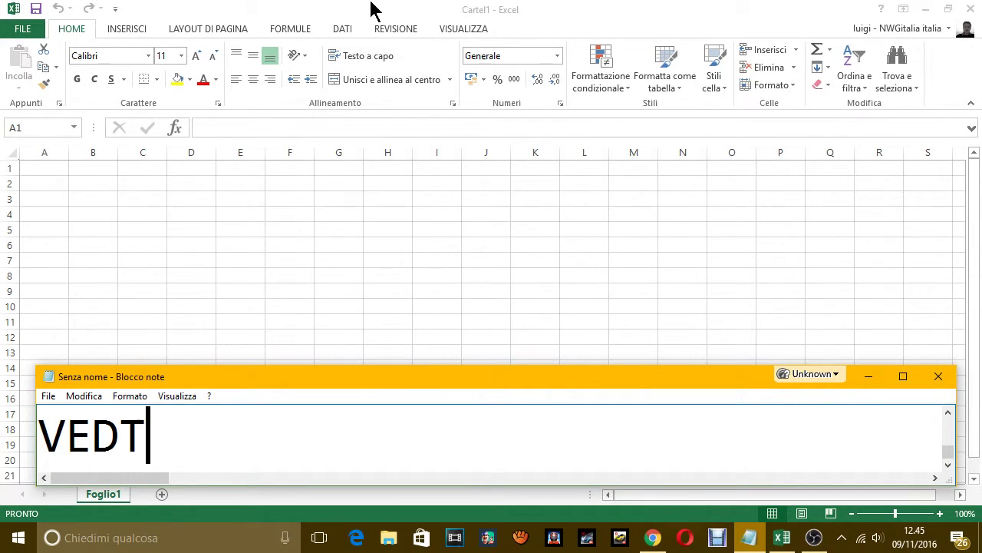
text(E)
key(BackSpace)
key(BackSpace)
text(ETE)
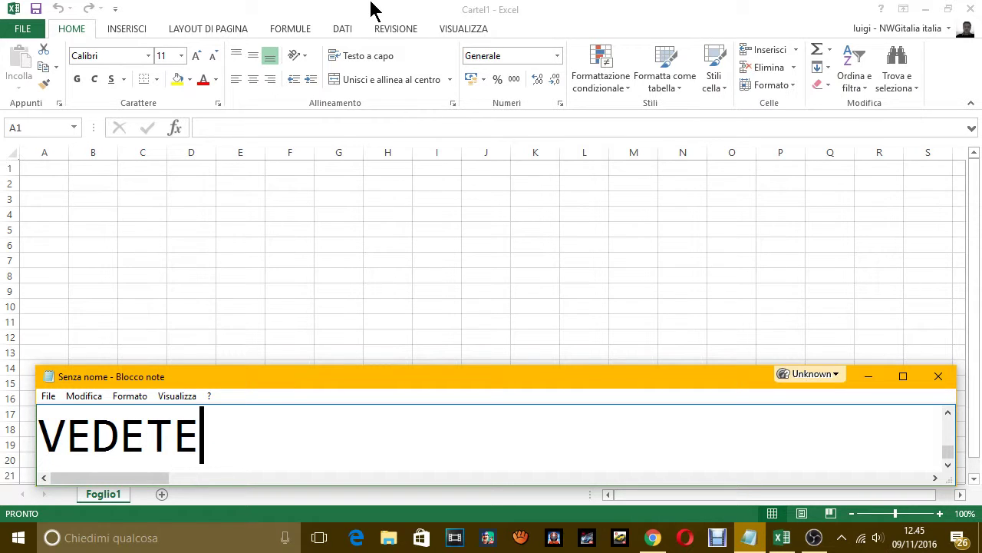
text(, QUELLA è UN)
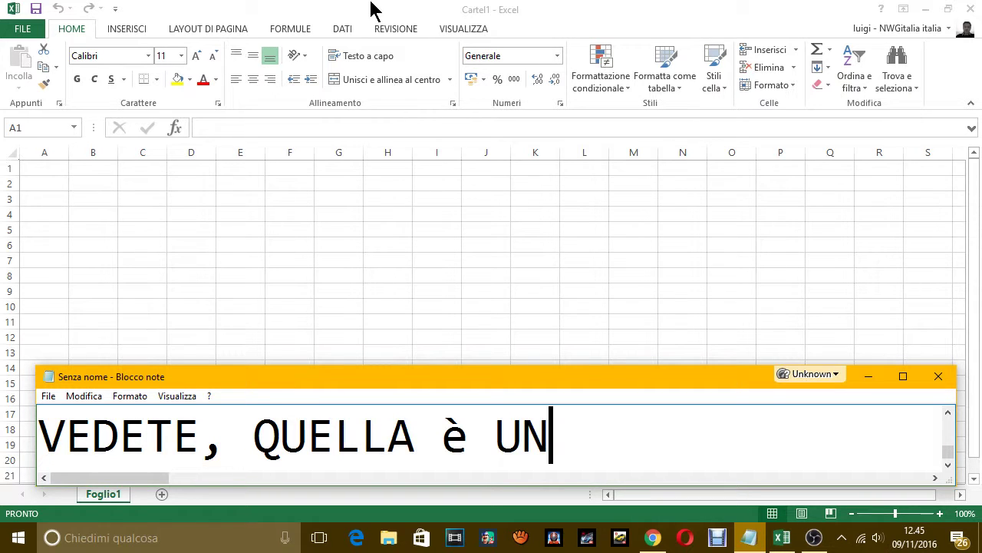
text('ALTA SCHERM)
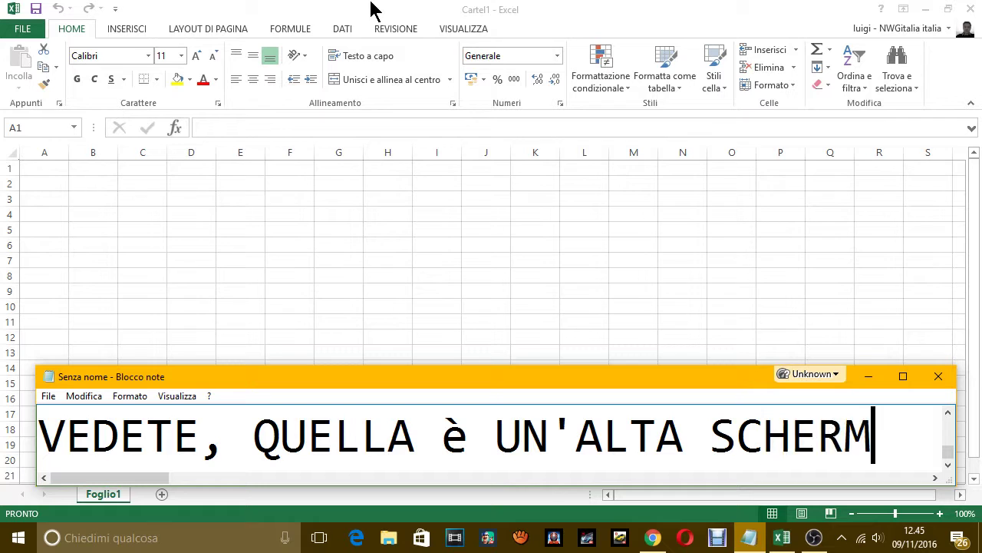
text(ATA)
key(Return)
text(MA P)
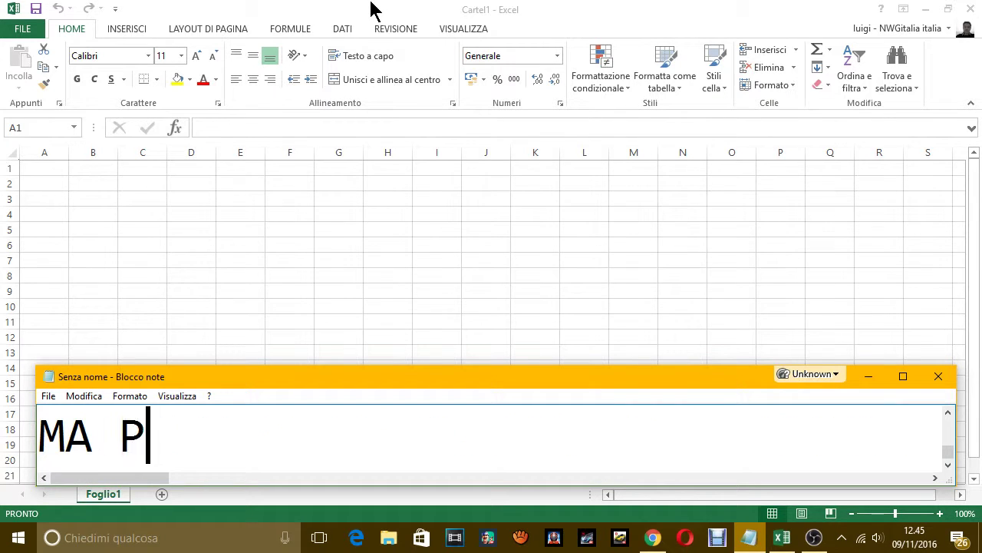
text(ASSIAMO AL NOS)
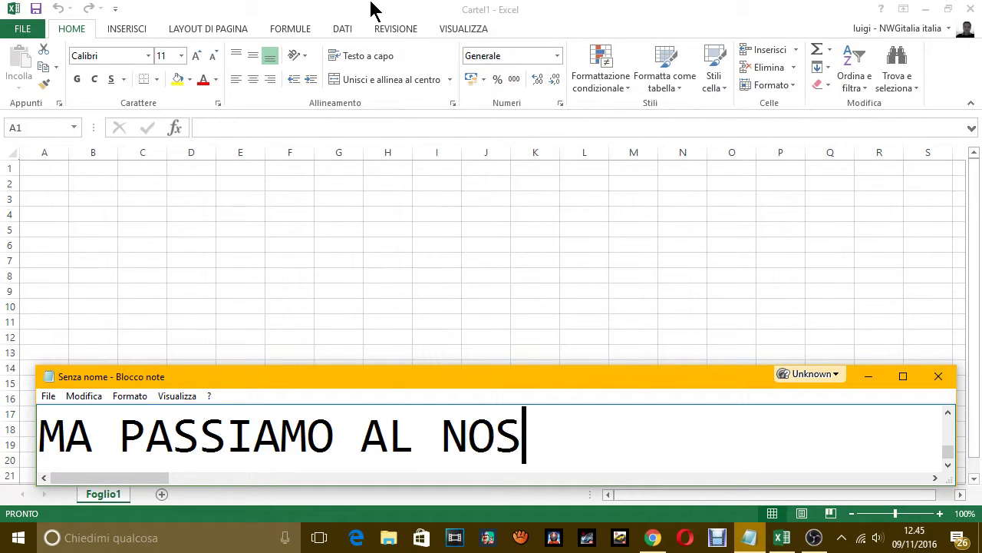
text(TRO COMANDO.)
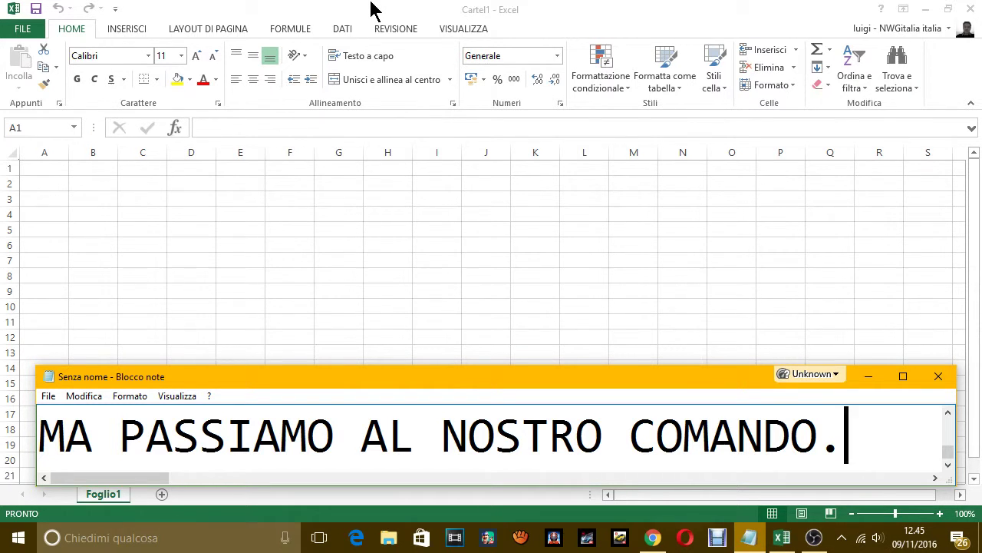
Replace the caption with 'FACCIAMO UN ESEMPIO'
key(ctrl+a)
key(BackSpace)
text(SE)
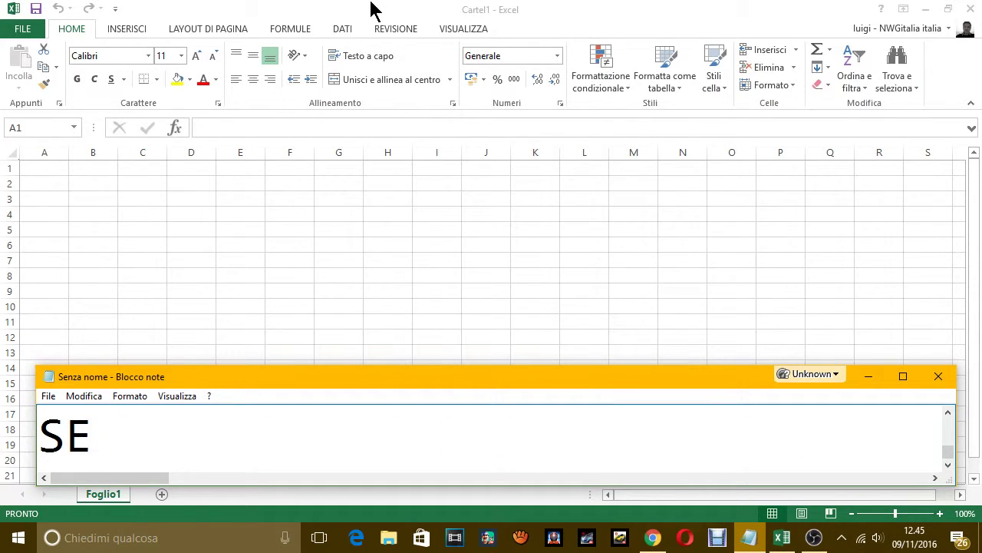
key(BackSpace)
key(BackSpace)
text(FA)
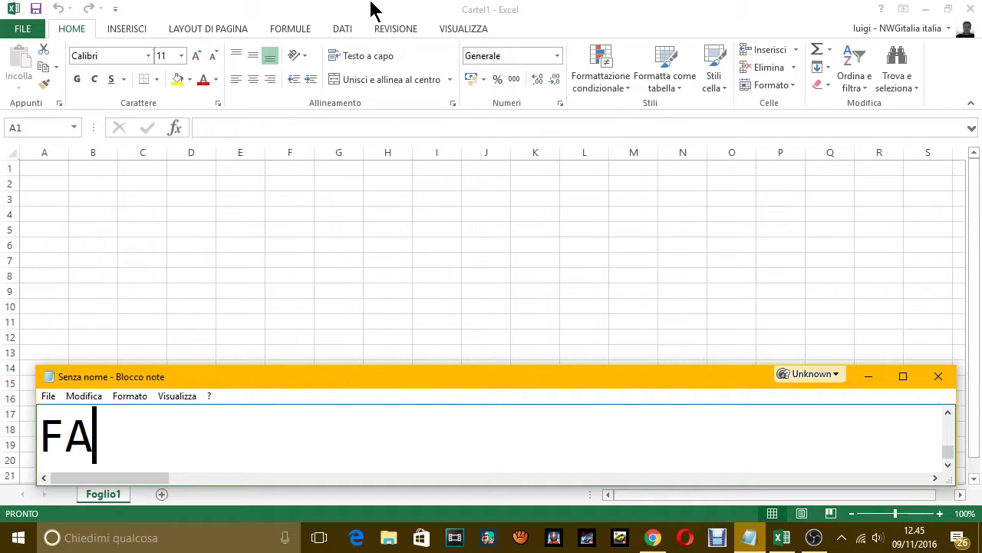
text(CCIAMO UN ES)
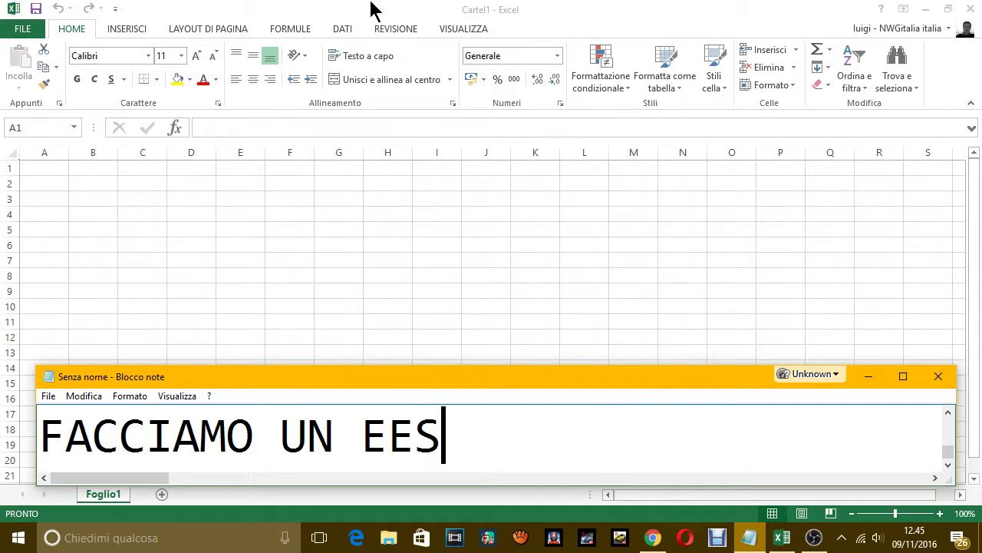
key(BackSpace)
key(BackSpace)
text(SEMPIO)
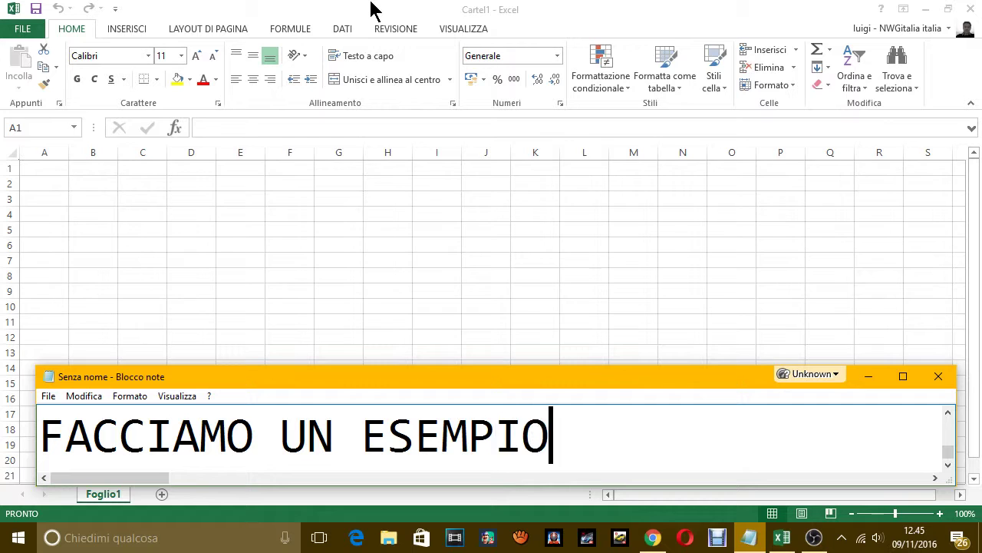
Replace the caption with 'ALLORA, LO FACCIO PRIMA E POI SPIEGO COSA HO FATTO.' and start a new line
key(ctrl+a)
key(BackSpace)
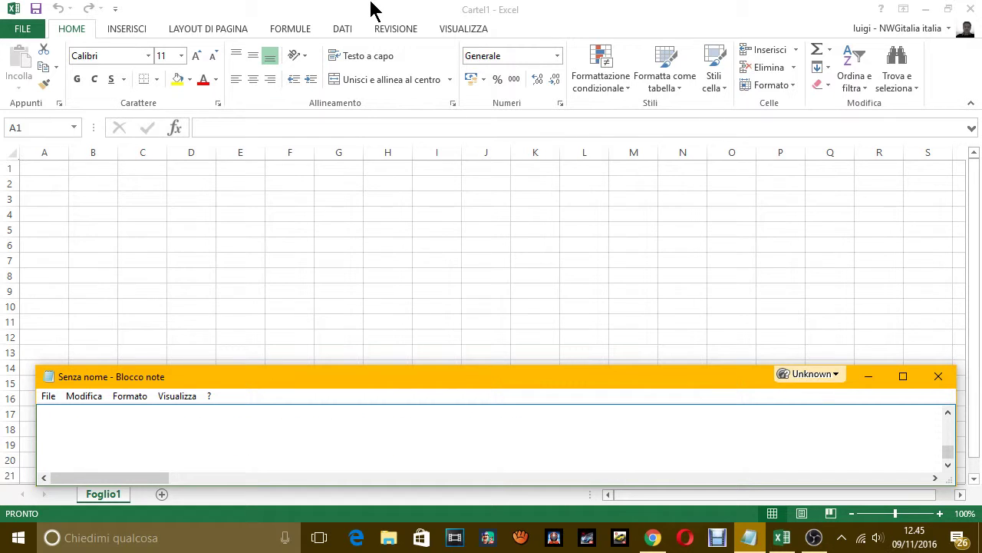
text(ALLORA, )
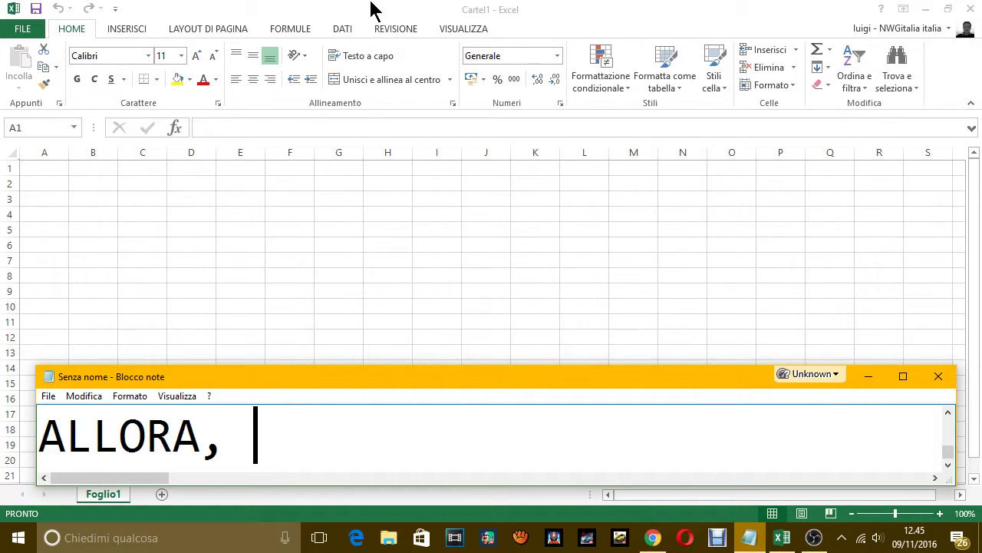
text(LO FACCIO PRIMA E)
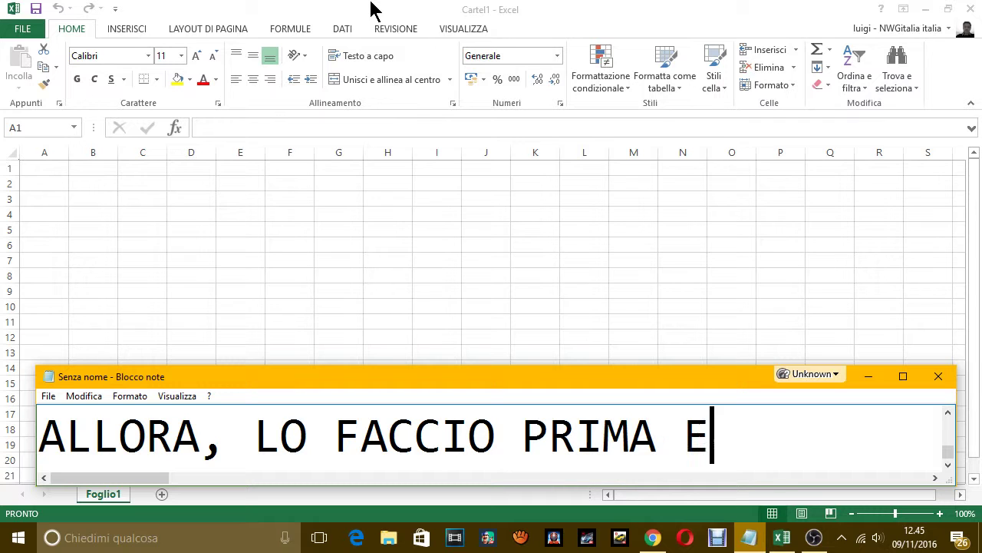
text( POI SPIEGO)
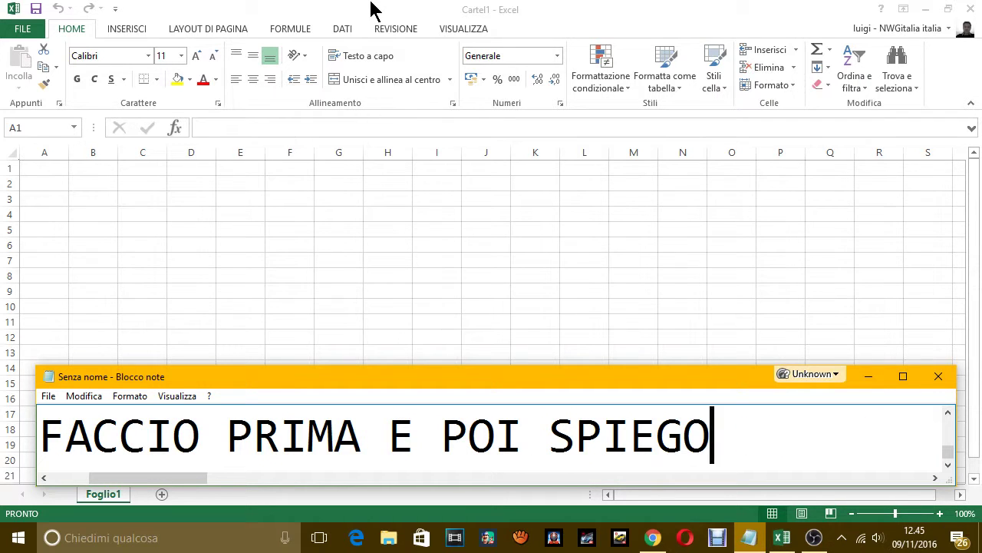
text( COSA HO FAT)
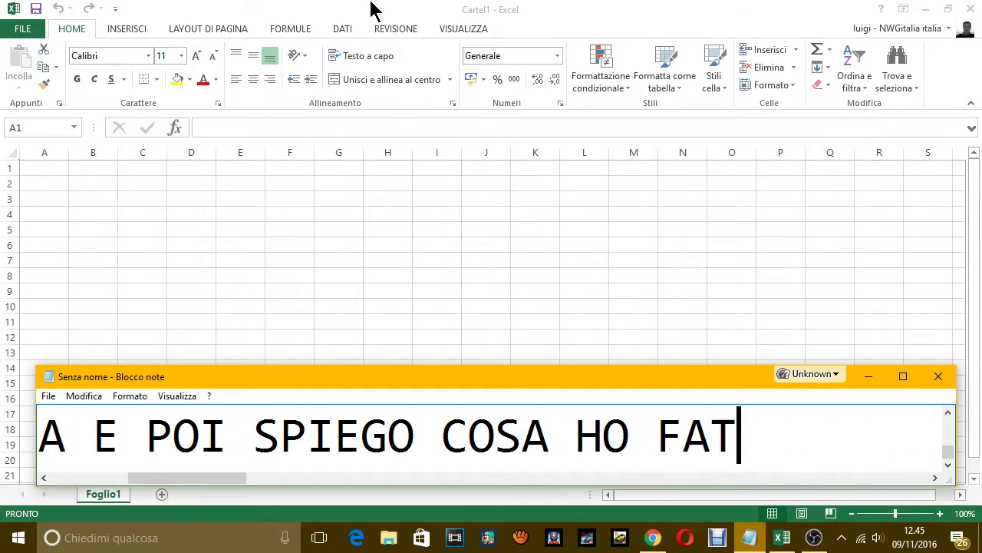
text(TO.)
key(Return)
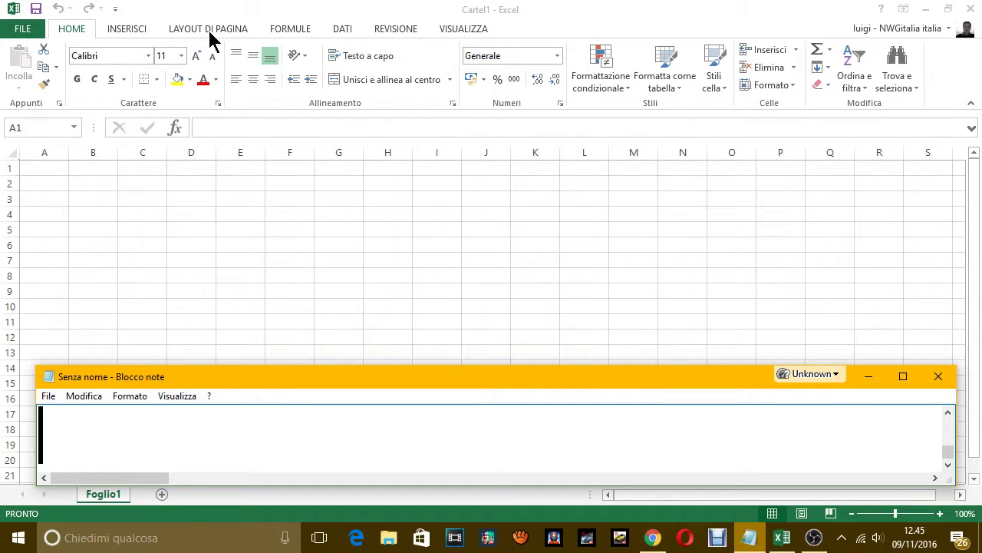
Enter the heading LISTA SPESA in cell E3
click(233, 195)
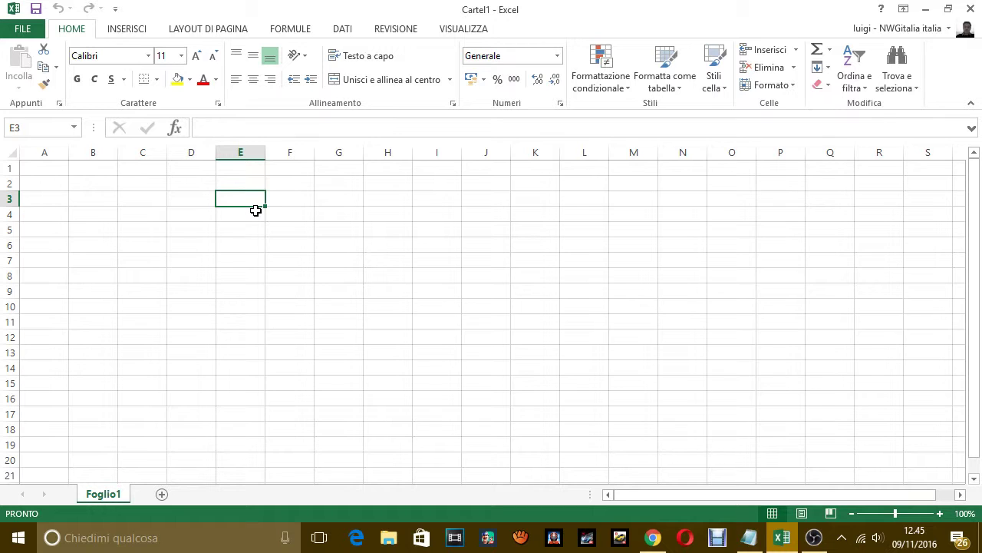
text(LISTA SPESA)
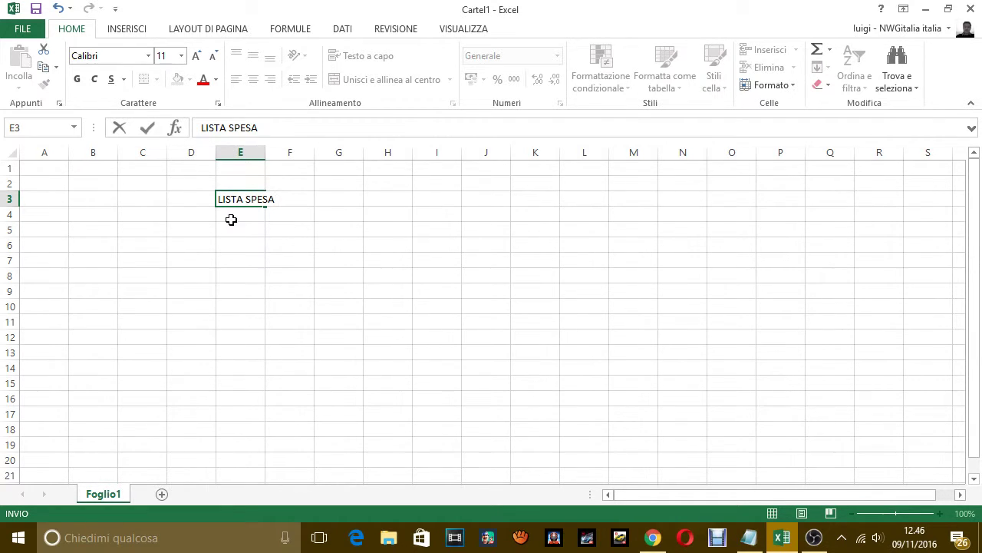
key(Return)
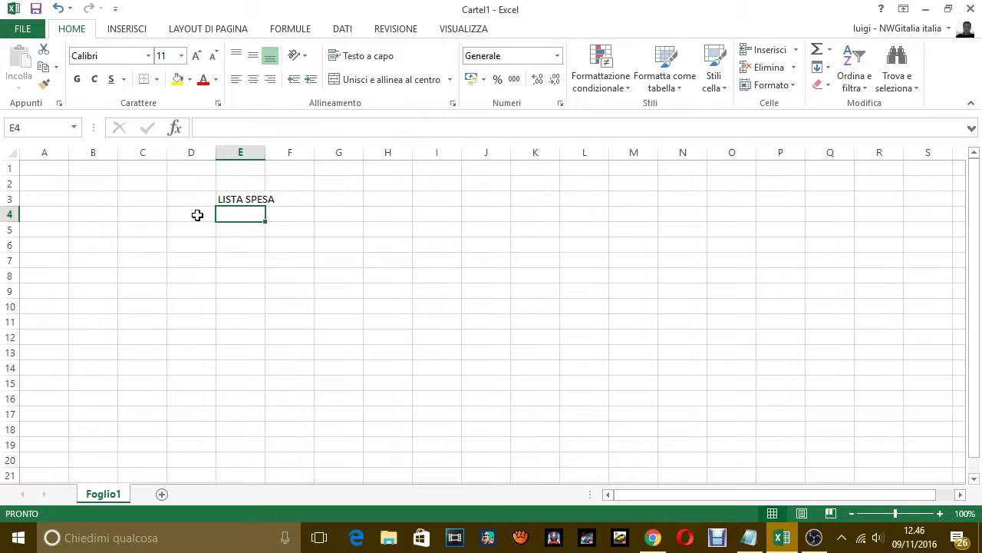
List PANE, LATTE and ECCETERA in D4 to D6
click(197, 215)
text(PANE)
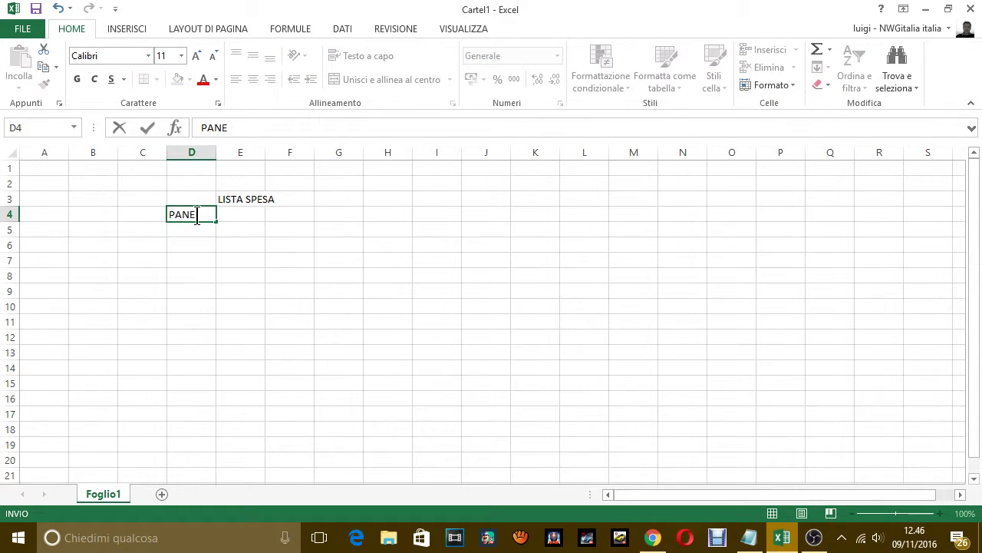
key(Return)
text(LATTE)
key(Return)
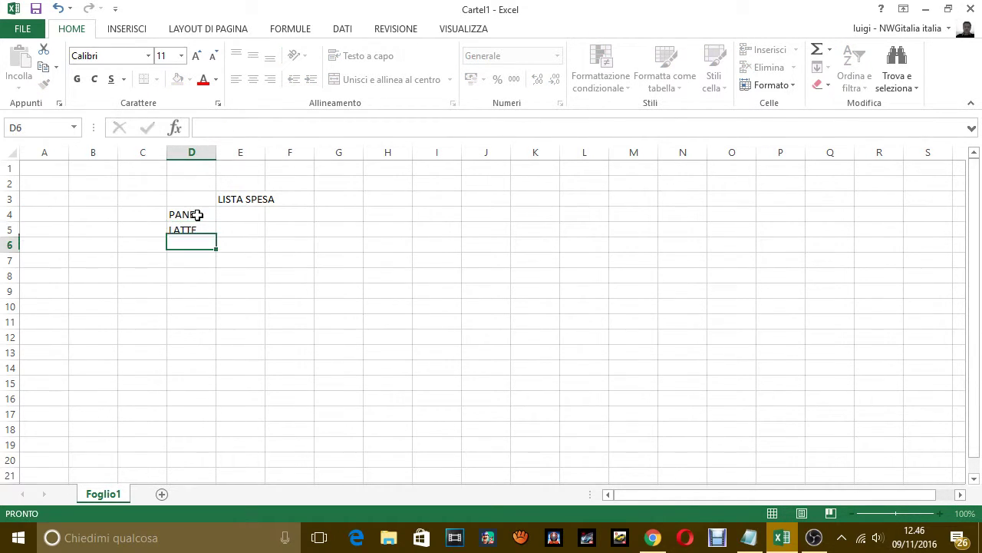
text(ECCETERA)
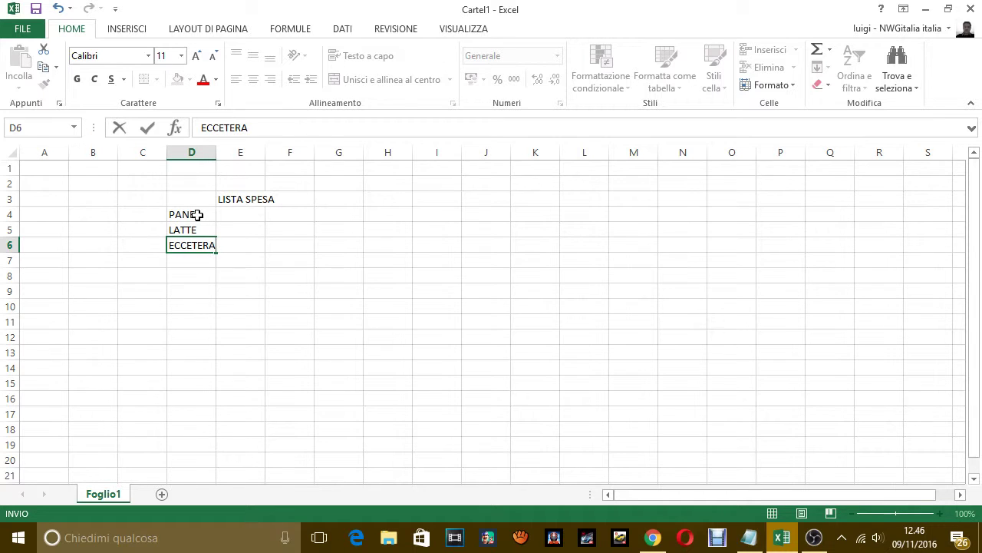
key(Return)
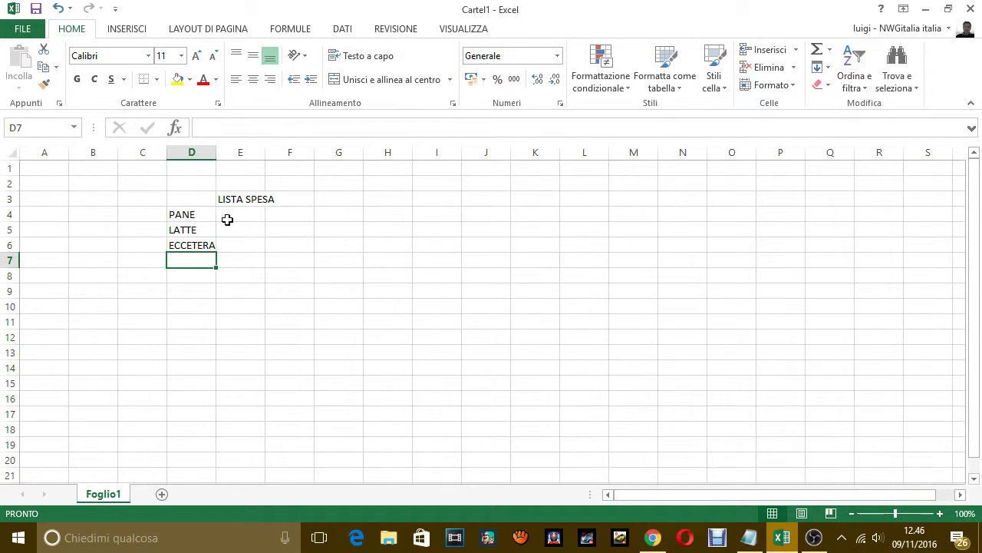
click(244, 201)
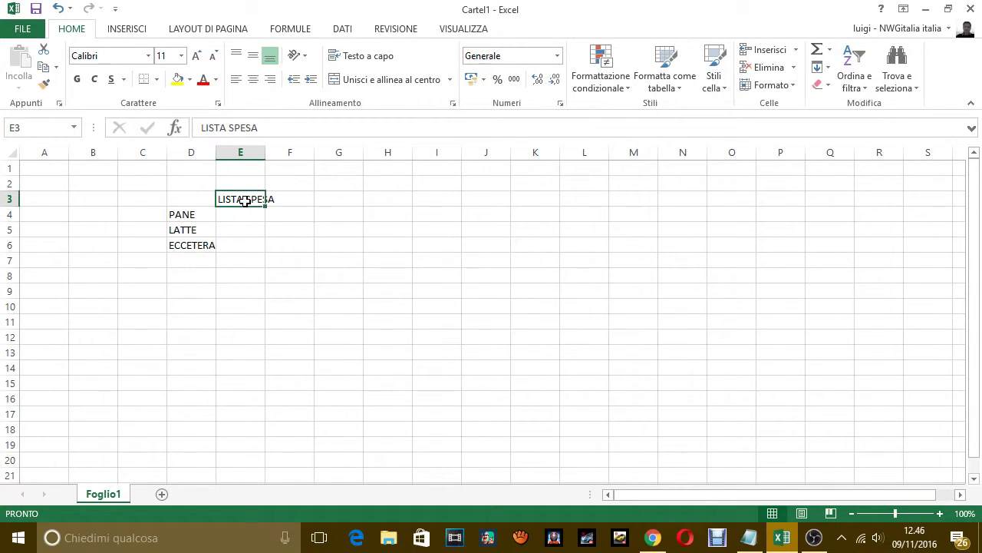
Apply the Bordato outline border to D4:H8 through Formato celle
mouse_move(179, 214)
mouse_down()
mouse_move(231, 250)
mouse_move(393, 272)
mouse_up()
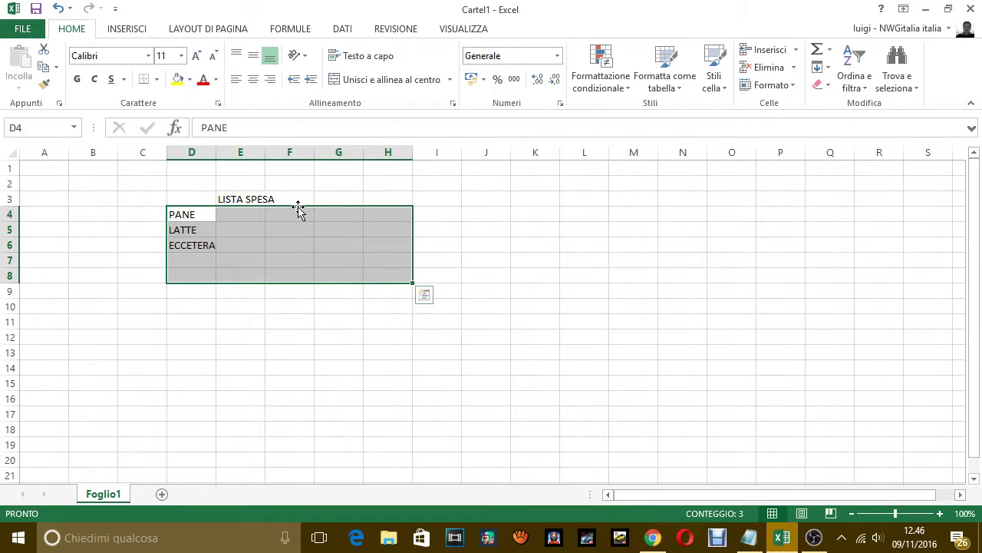
right_click(267, 229)
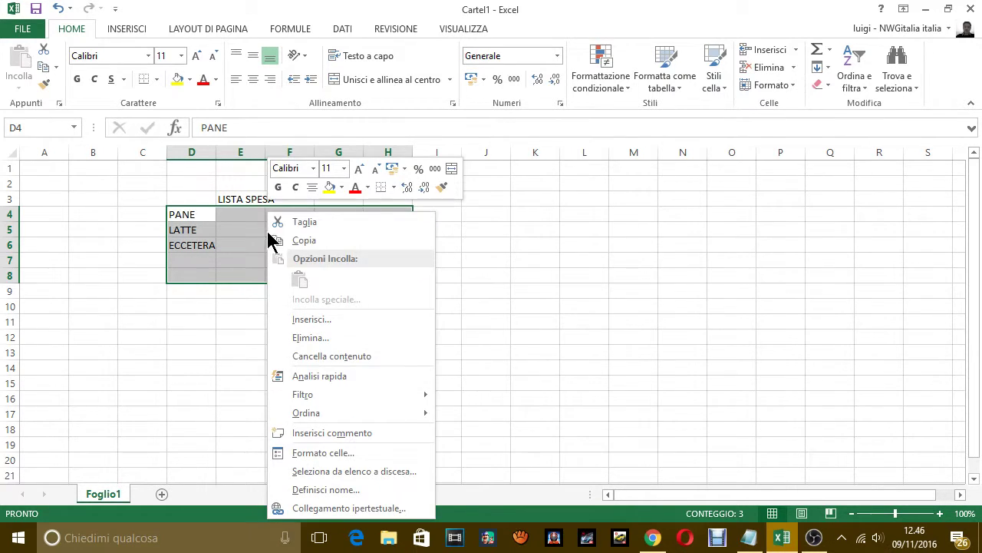
click(325, 454)
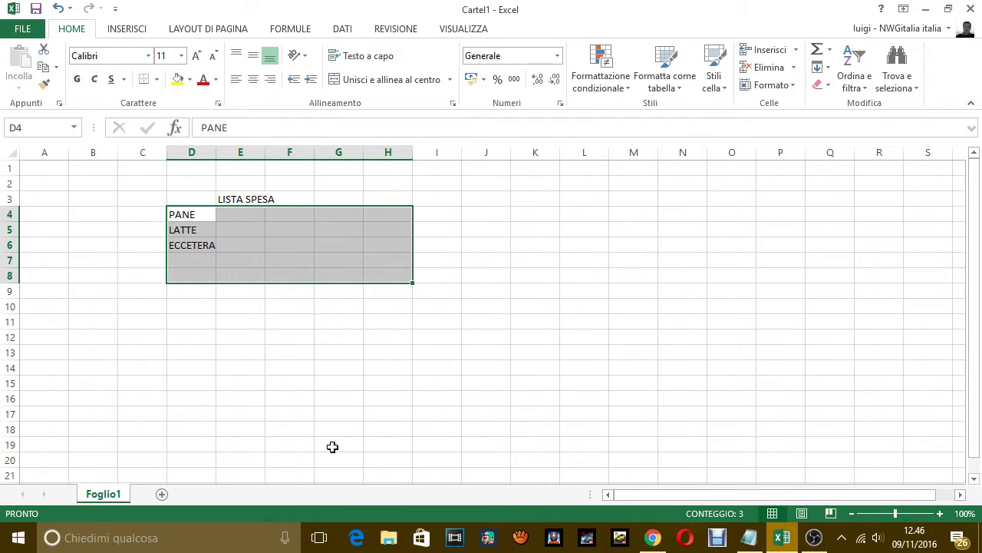
key(ctrl+1)
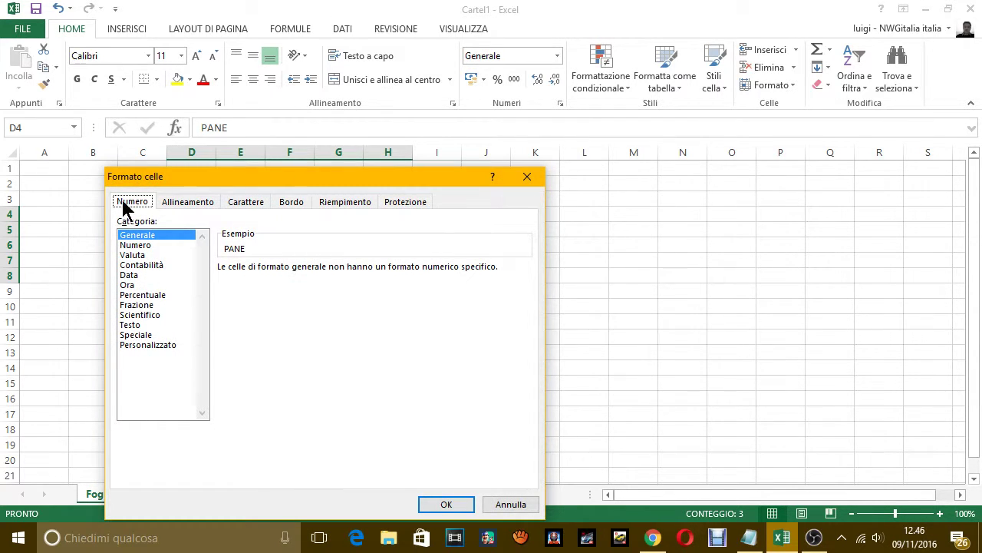
click(288, 204)
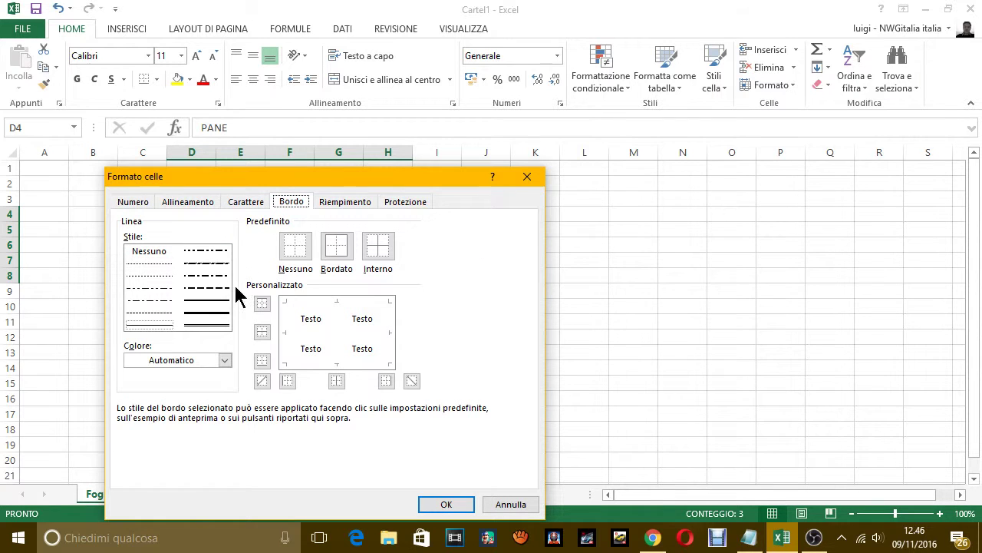
click(337, 247)
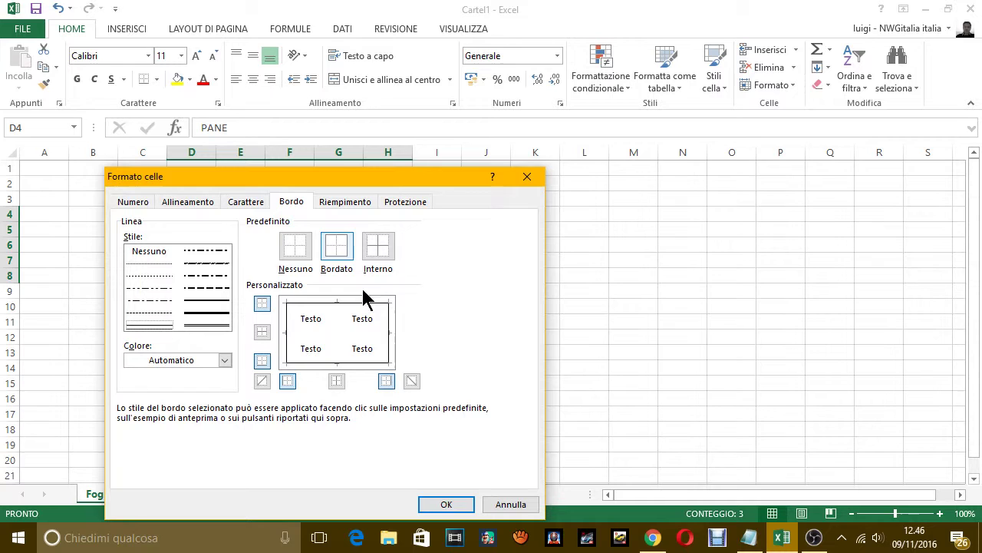
click(446, 504)
click(317, 336)
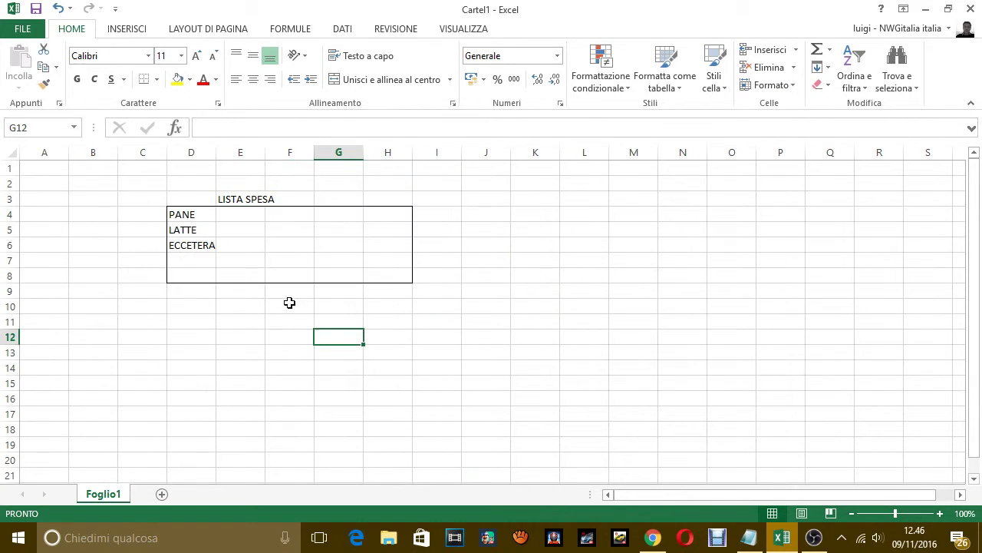
click(245, 201)
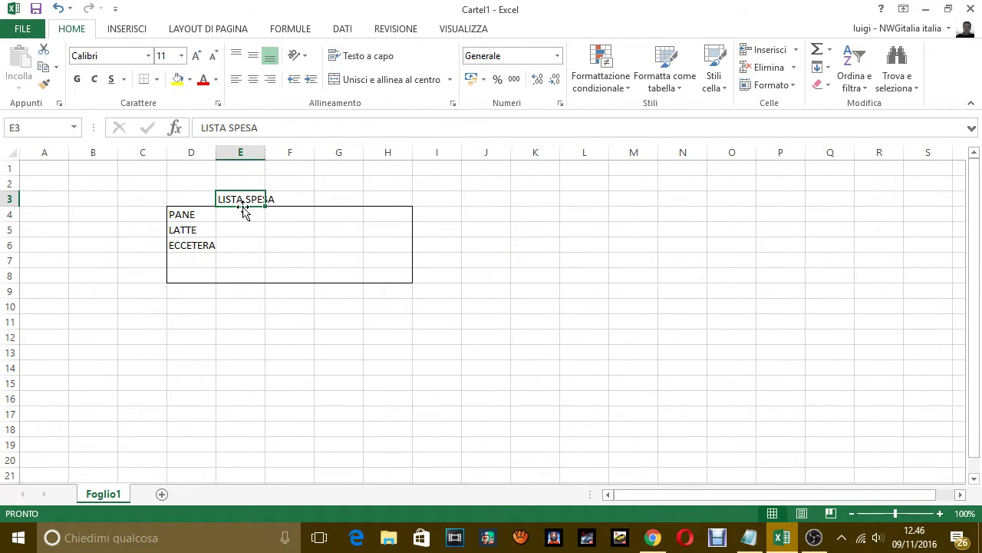
Write the caption 'ECCO, QUELLO CHE A NOI INTERESSA è FARE UNA UNIONE CELLE PER ABBELLIRE LA TABELLA.'
click(747, 538)
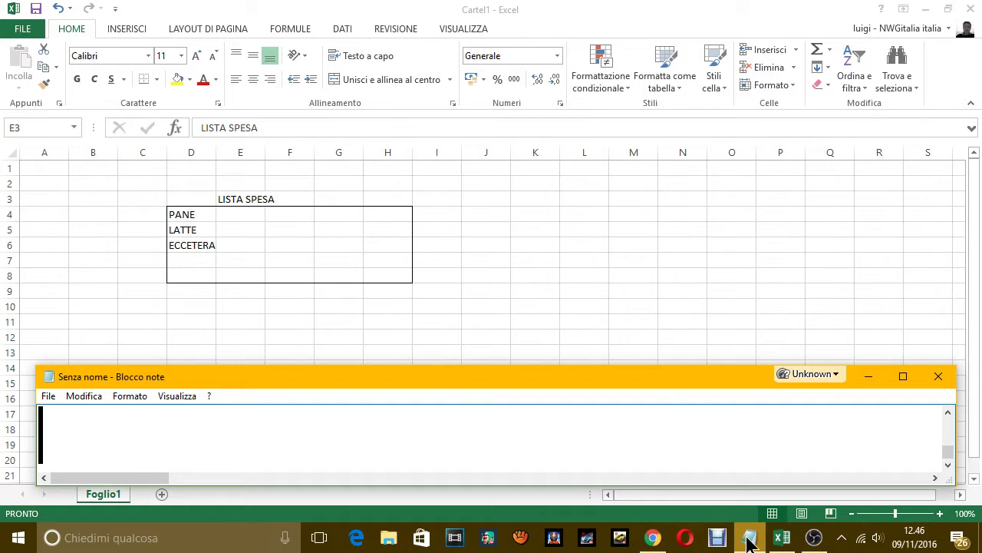
text(ECCO)
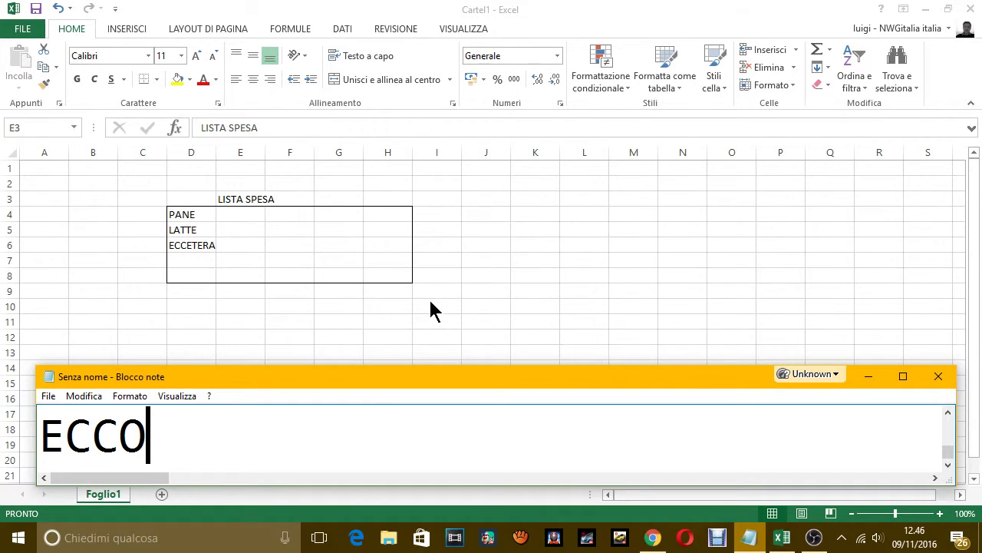
text(, QUELLO )
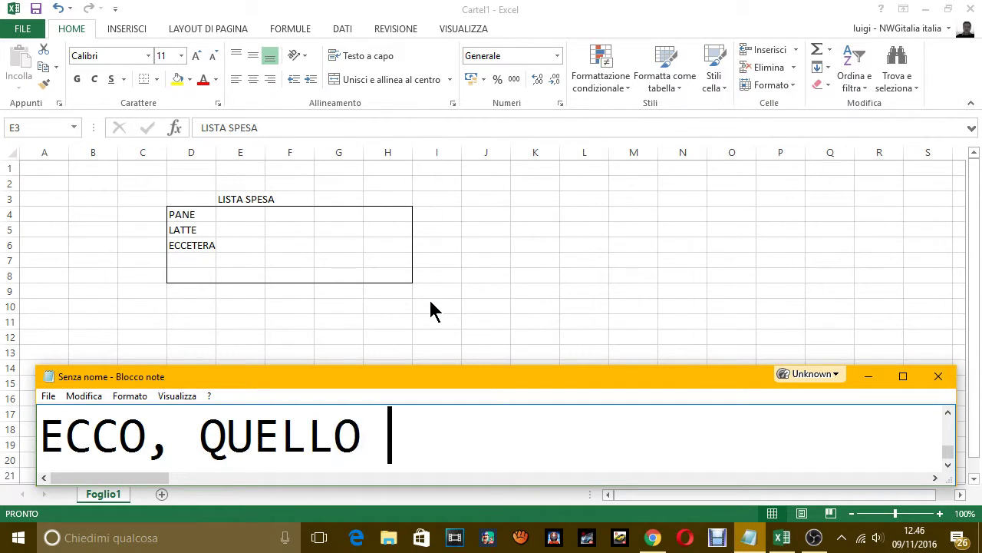
text(CHE A NOI INTER)
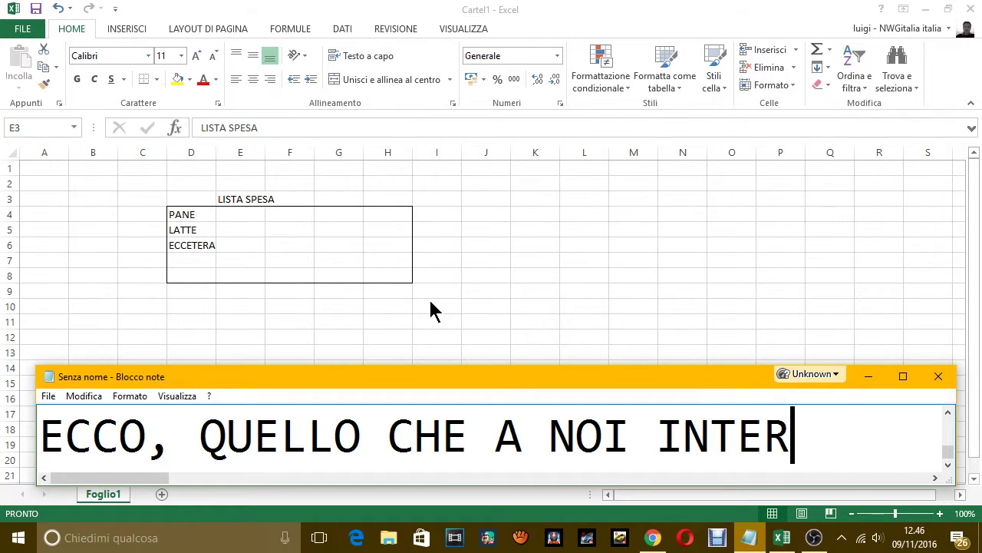
text(ESS è)
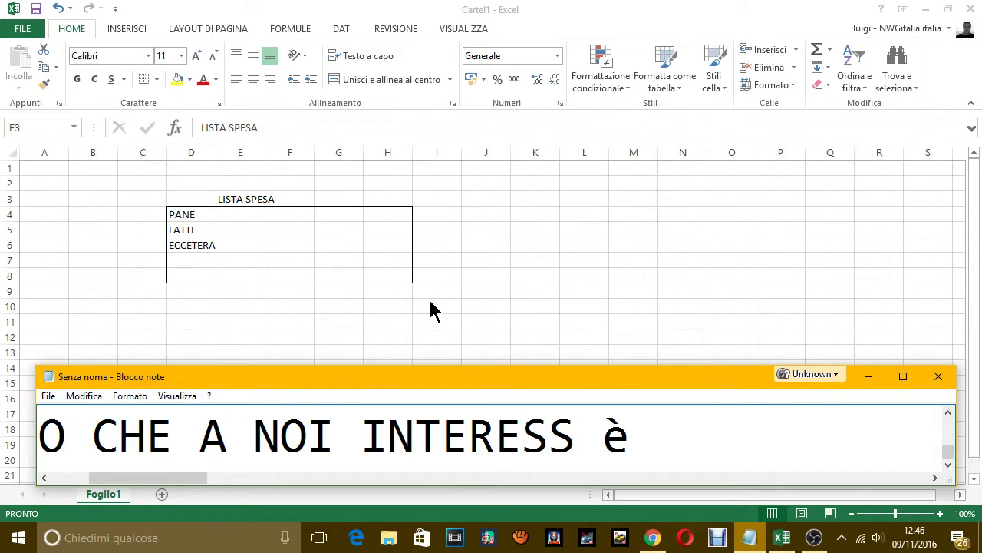
text( METTE)
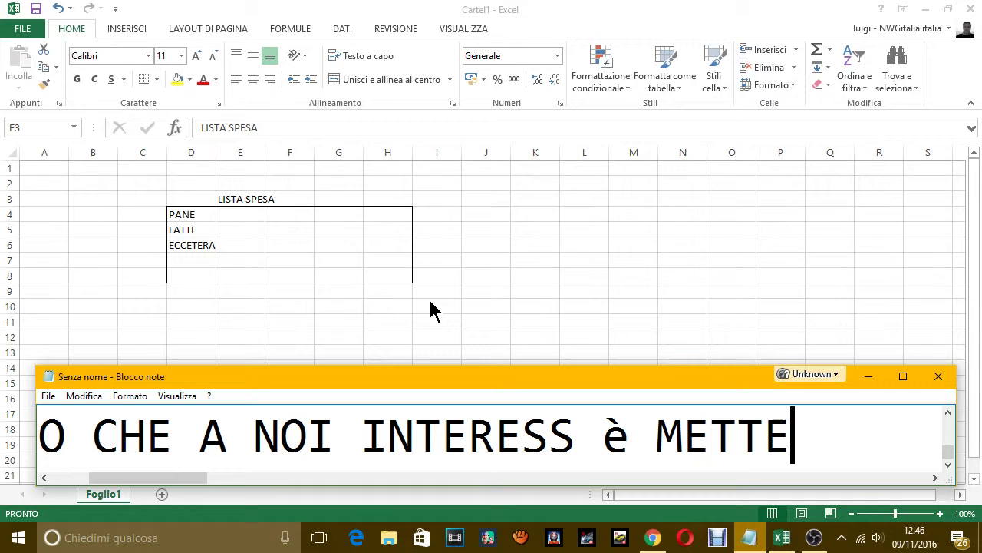
text(RE)
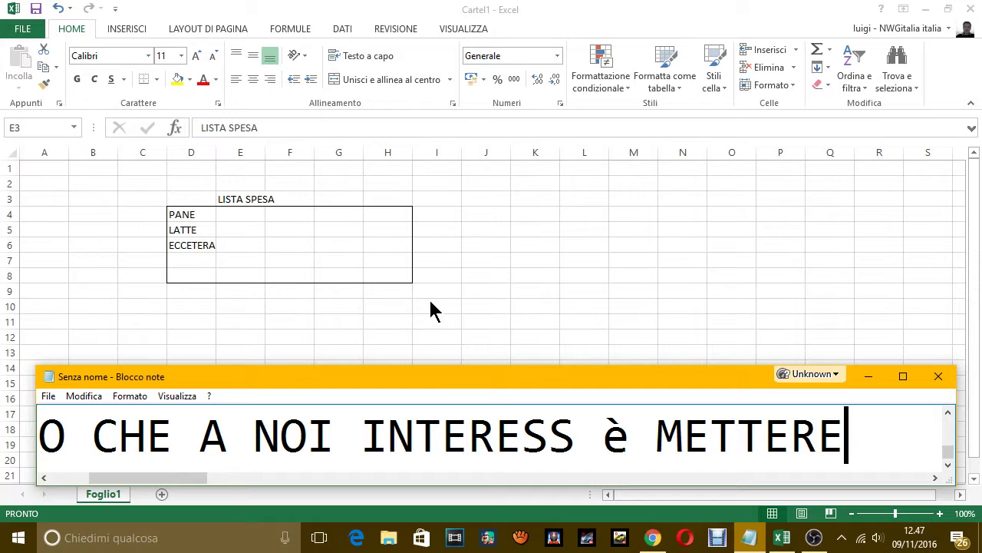
key(BackSpace)
key(BackSpace)
key(BackSpace)
key(BackSpace)
key(BackSpace)
key(BackSpace)
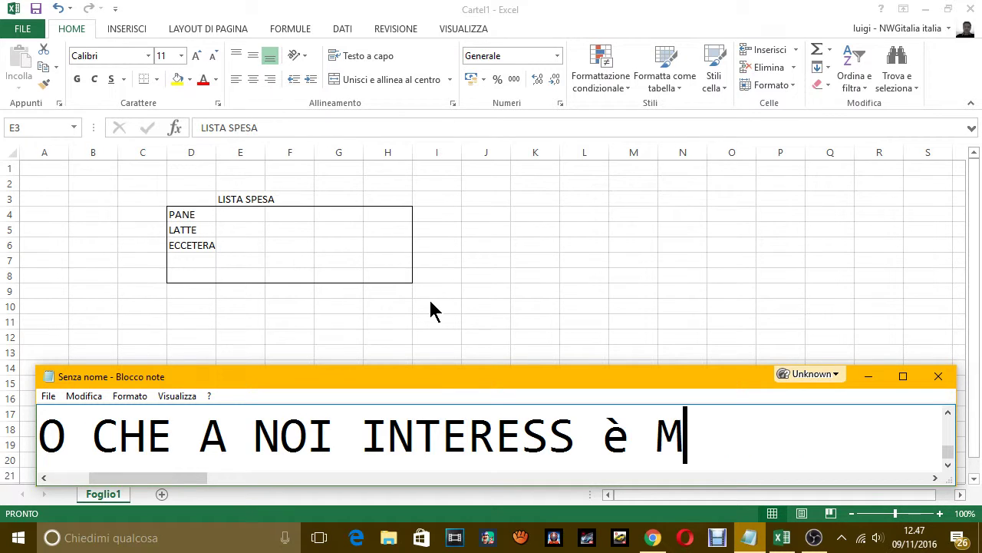
key(BackSpace)
text(FARE UNA )
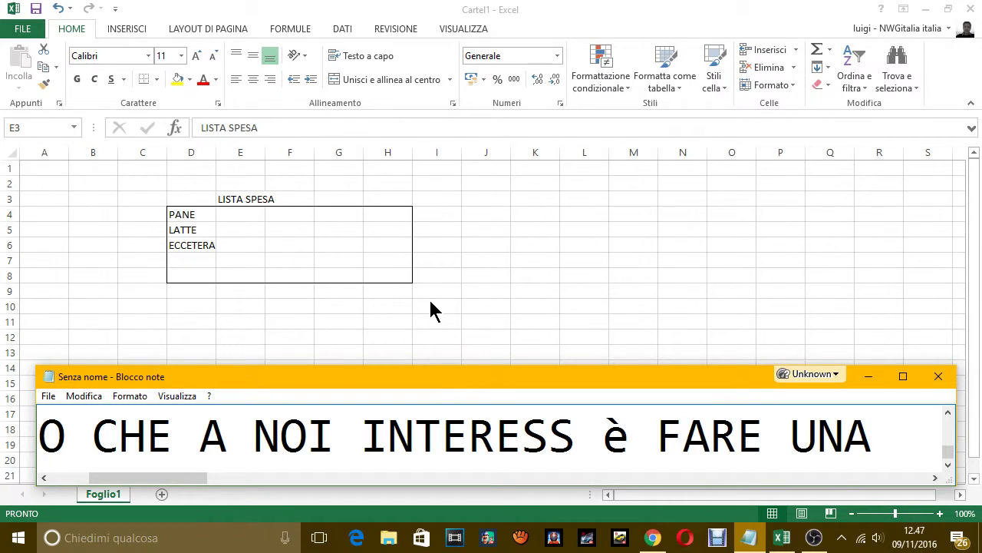
text(UNIONE CEL)
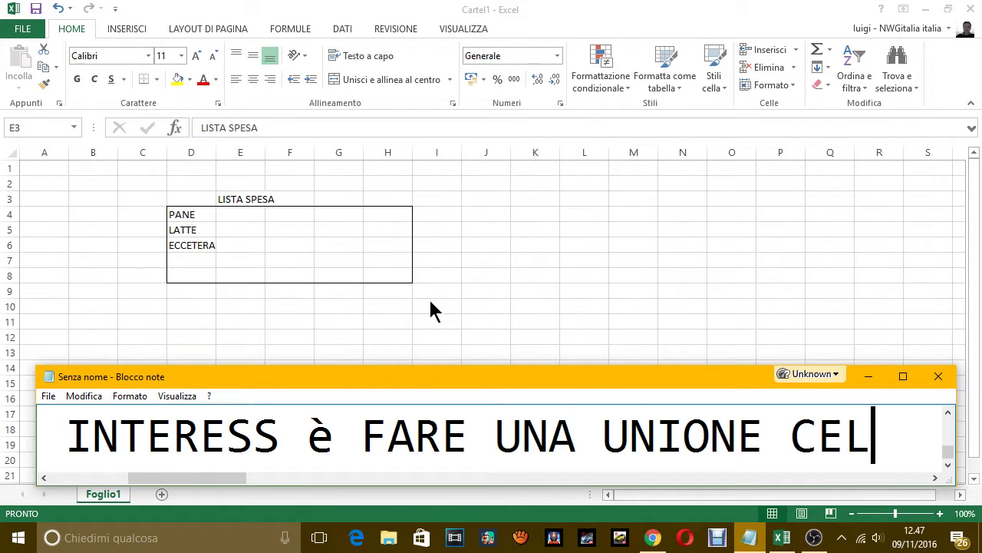
text(LE PER ABBELL)
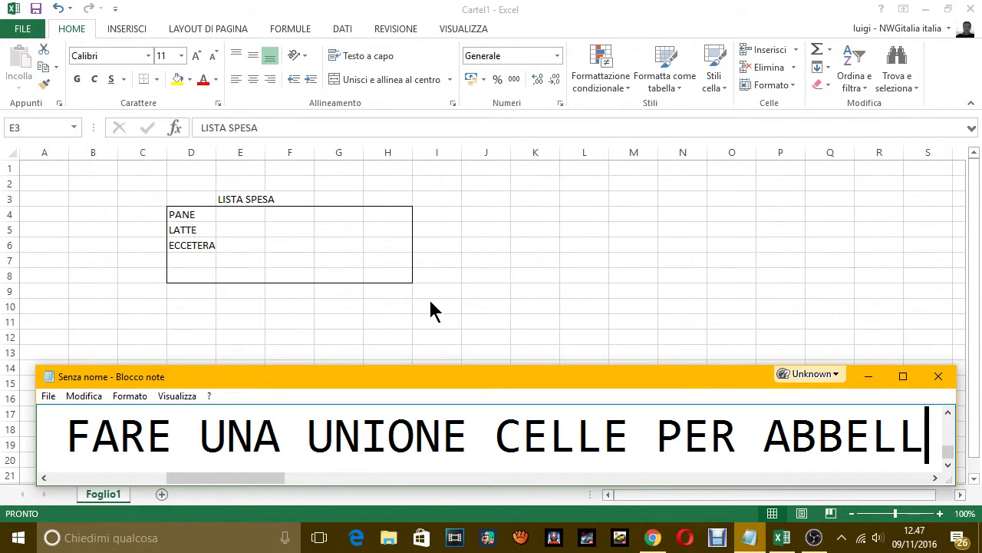
text(IRE LA TAB)
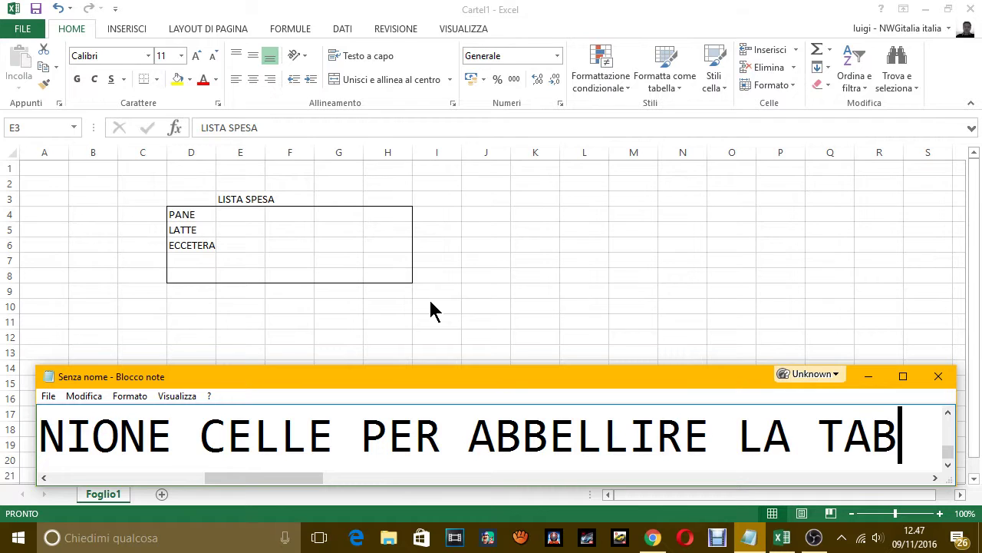
text(ELLA.)
key(Return)
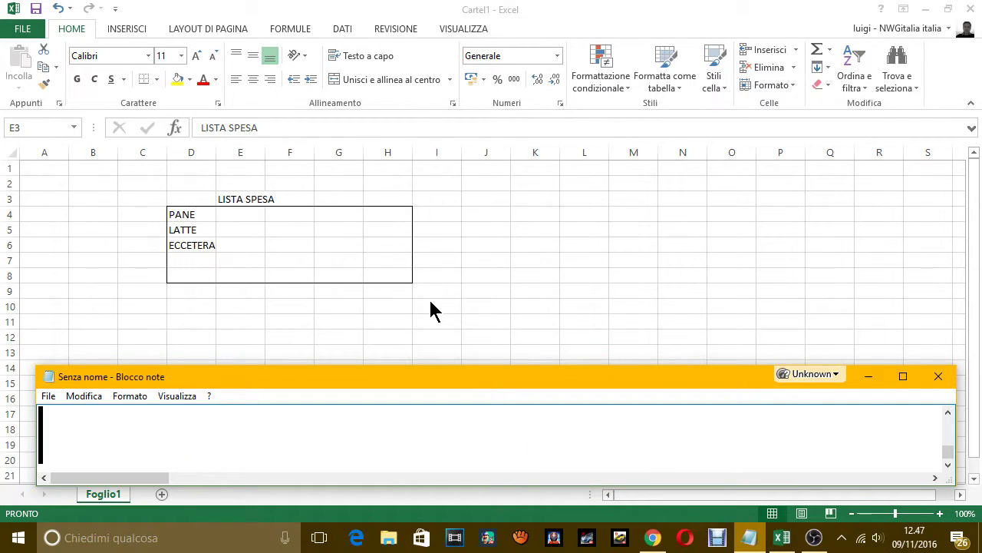
Select the three cells E3 to G3 holding LISTA SPESA, then return to the Notepad caption
click(254, 196)
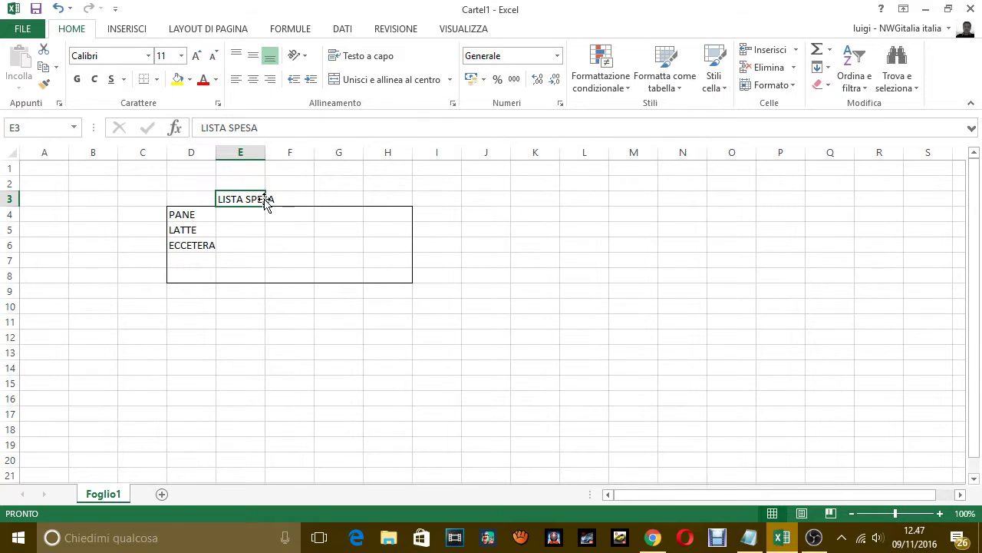
drag(264, 199, 328, 201)
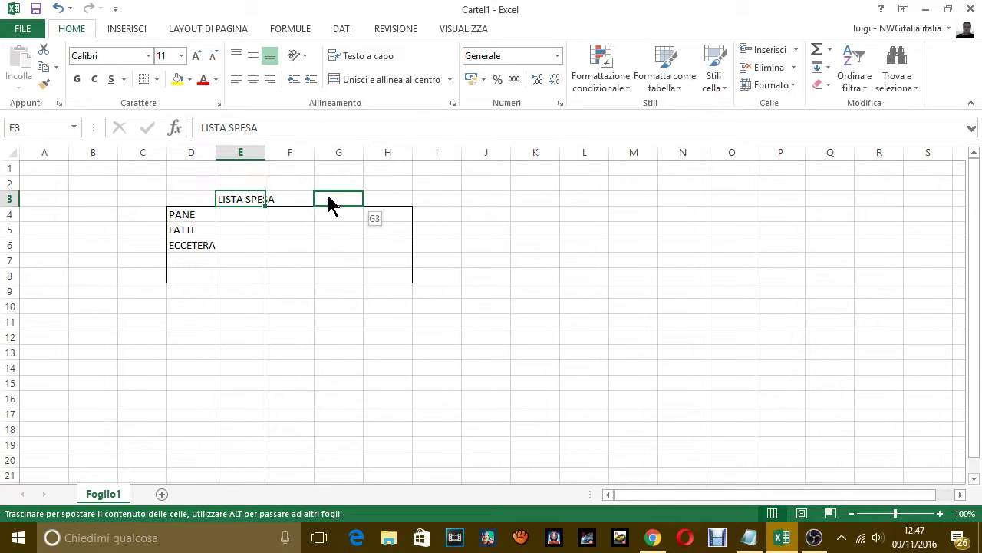
mouse_move(329, 201)
mouse_down()
mouse_move(233, 195)
mouse_move(331, 204)
mouse_up()
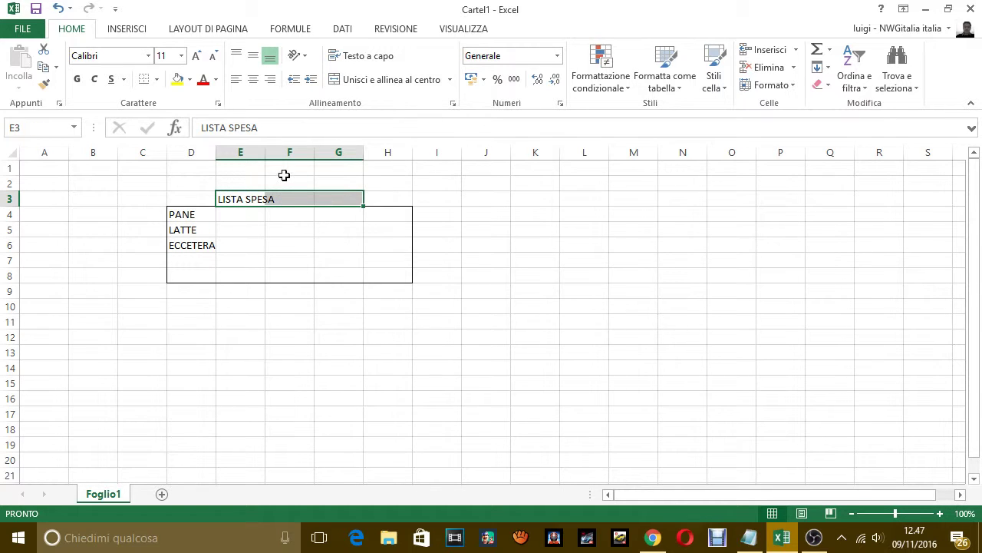
click(749, 537)
Caption 'COME VEDI HO SELEZIONATO TRE CELLE… LISTA SPESA E ALTRE DUE CELLE ADIACENTI'
text(CO)
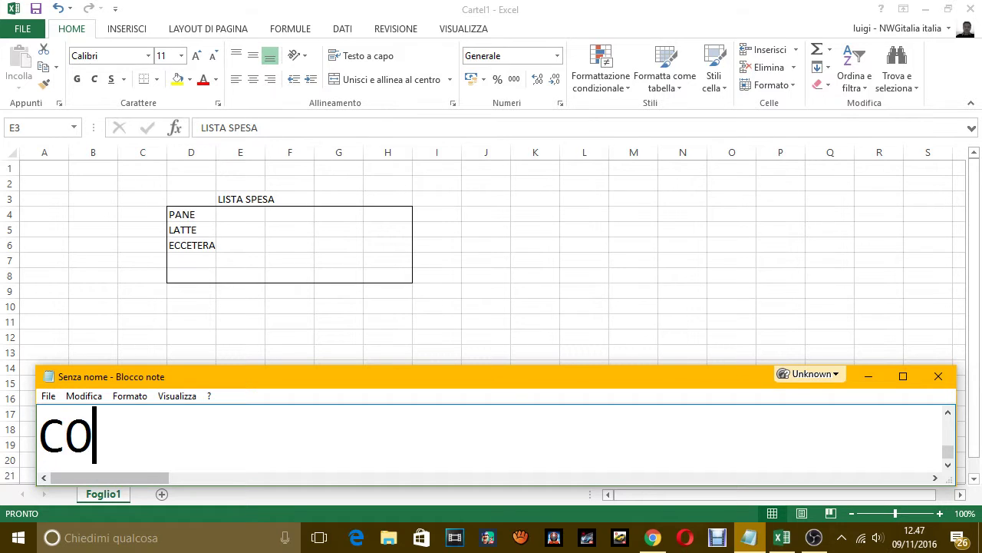
text(ME VEDI HO SE)
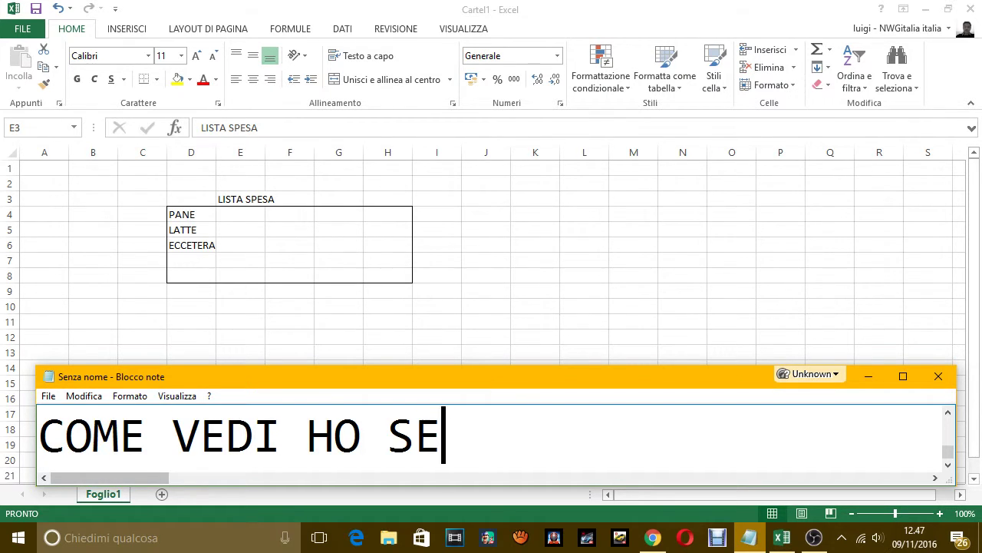
text(LEZIONATO )
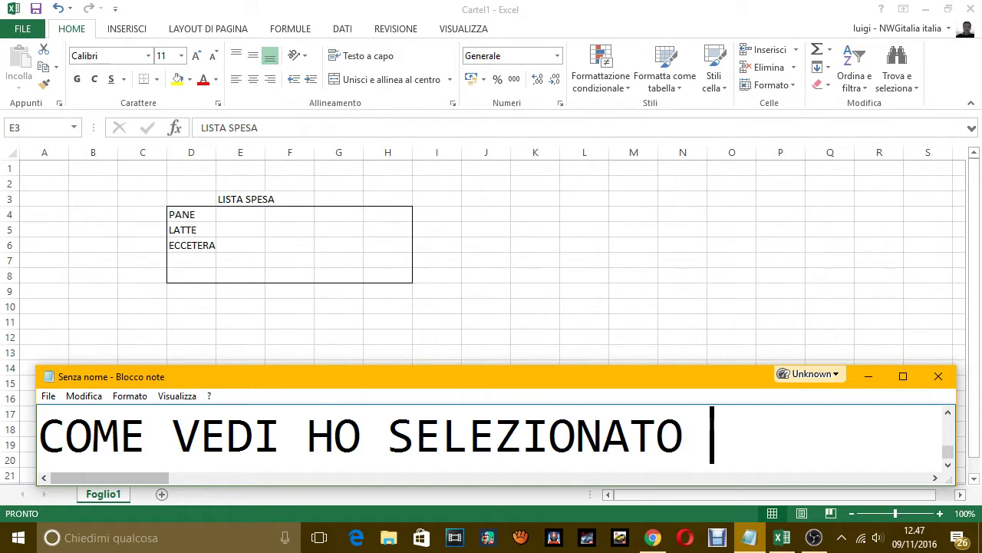
text(TRE CELLE)
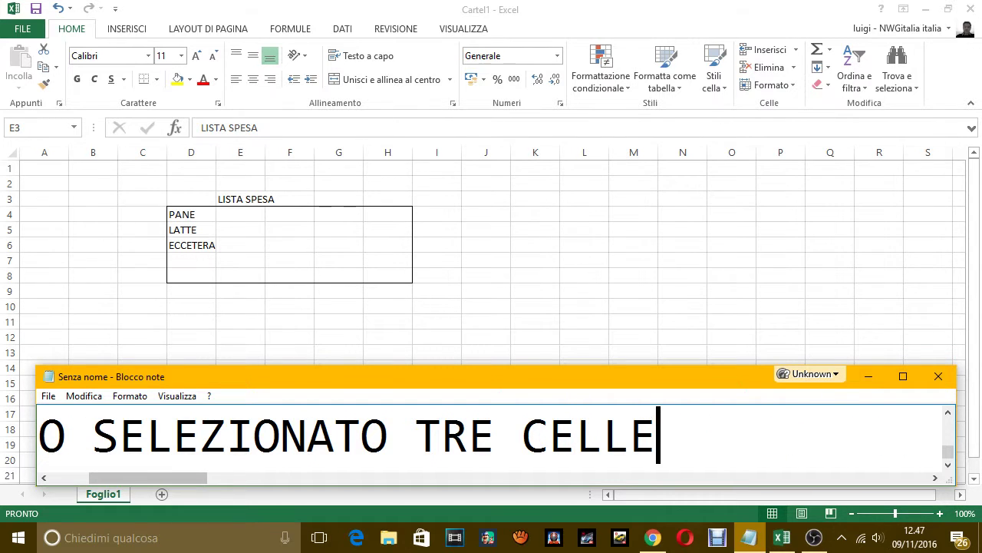
text(, QUELLA CONT)
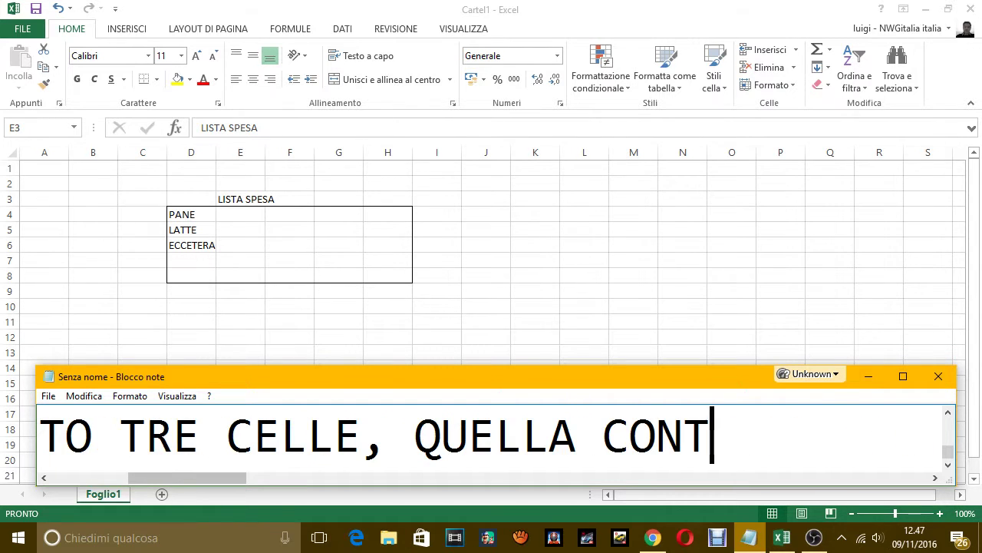
text(ENTE)
key(BackSpace)
key(BackSpace)
key(BackSpace)
key(BackSpace)
key(BackSpace)
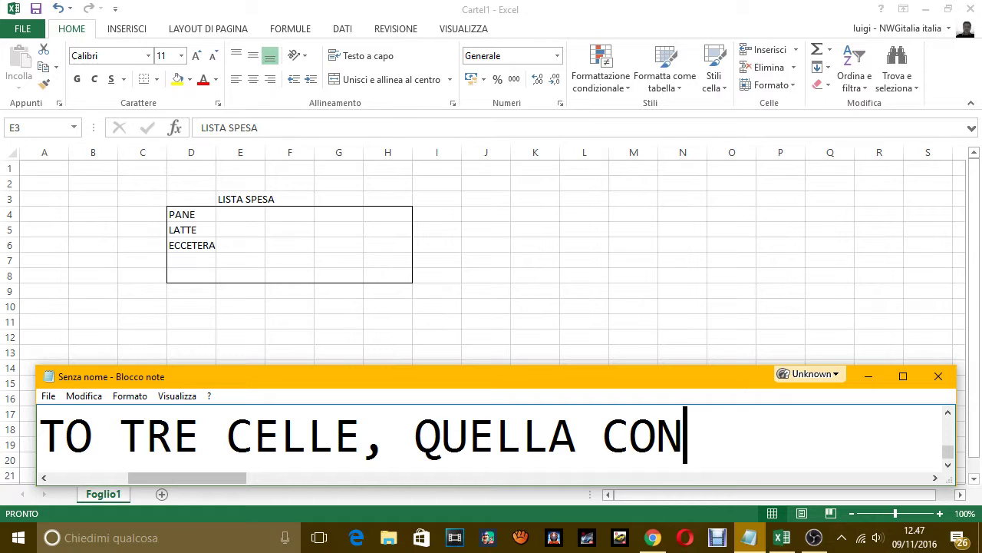
key(BackSpace)
key(BackSpace)
text(HE CONTI)
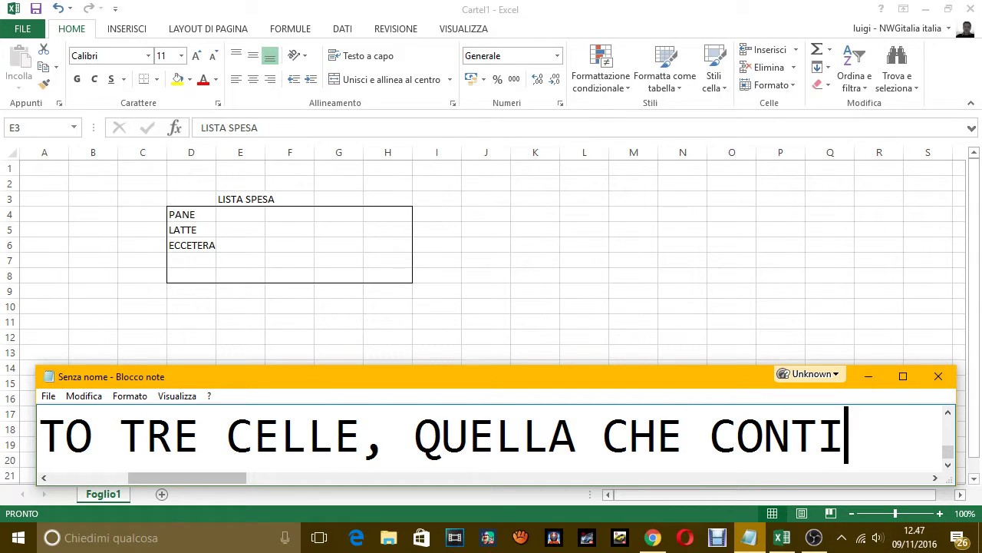
key(BackSpace)
text(IENE L)
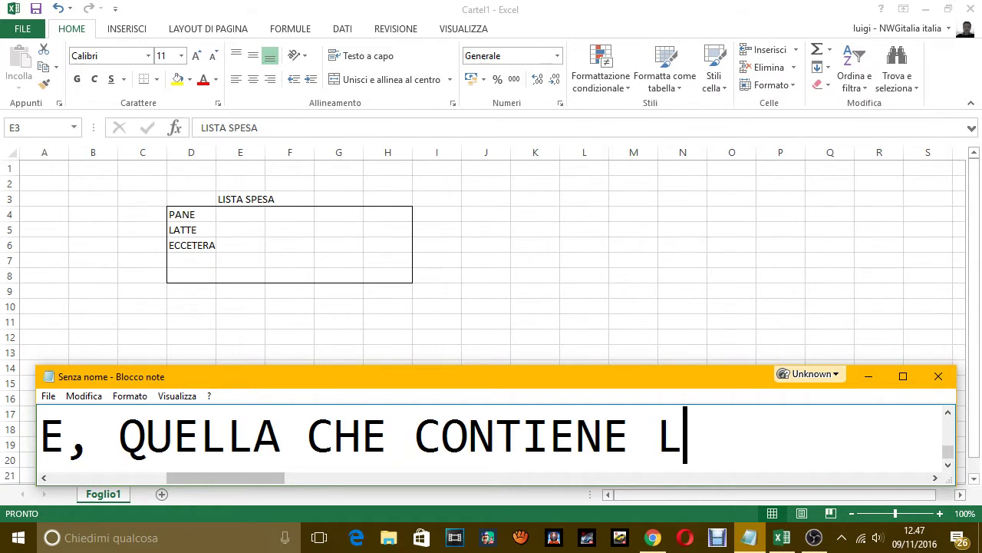
text(A PO)
key(BackSpace)
text(A)
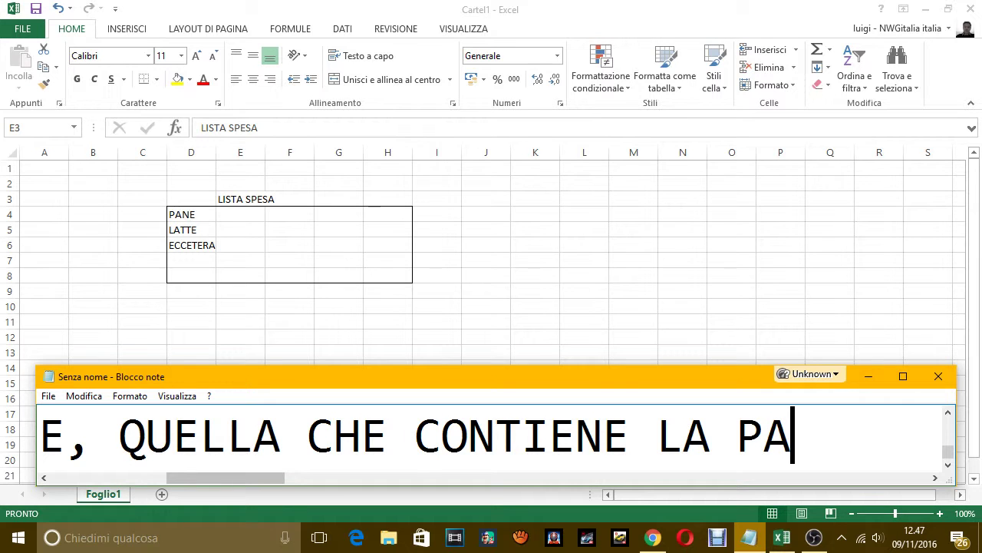
text(ROLA L)
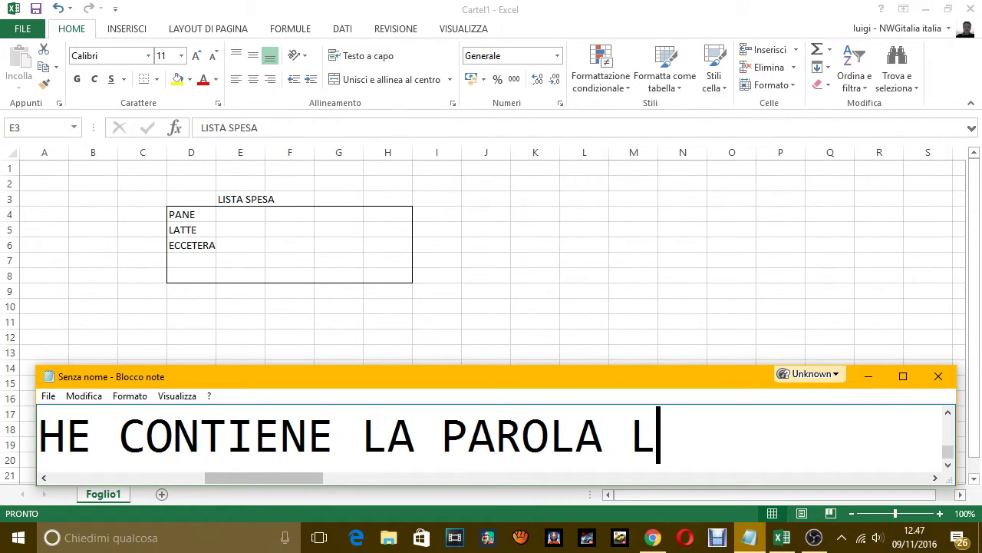
text(ISTA SPES)
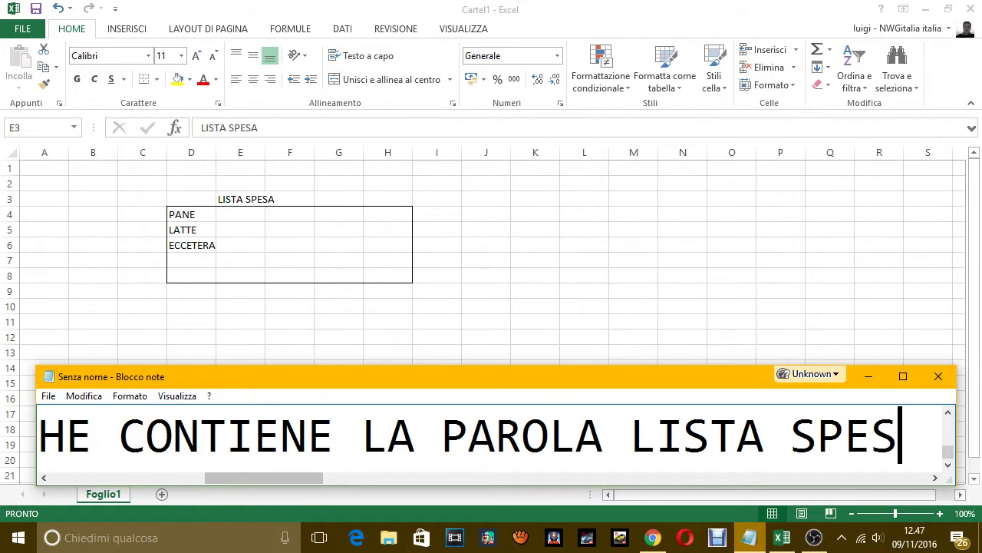
text(A E AL)
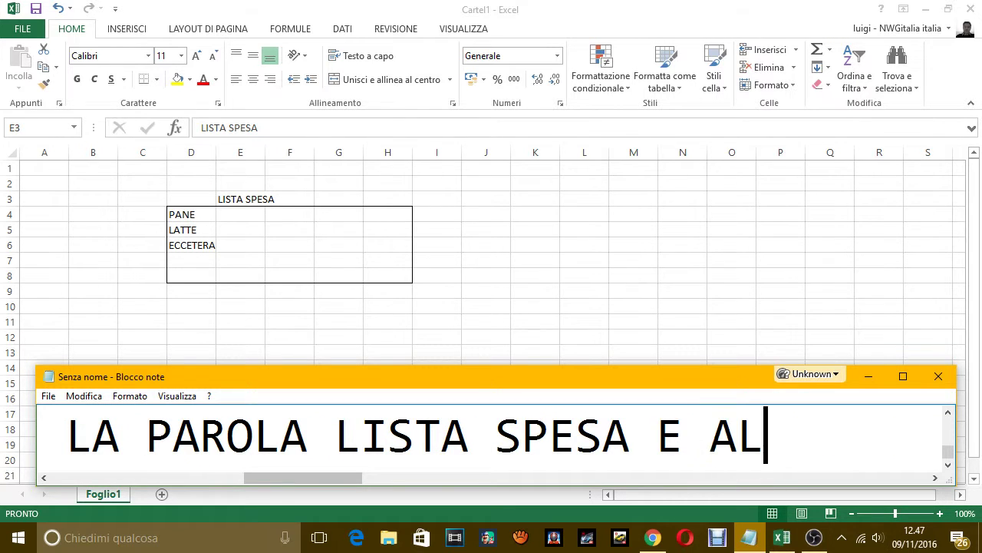
text(TRE DUE CELLE )
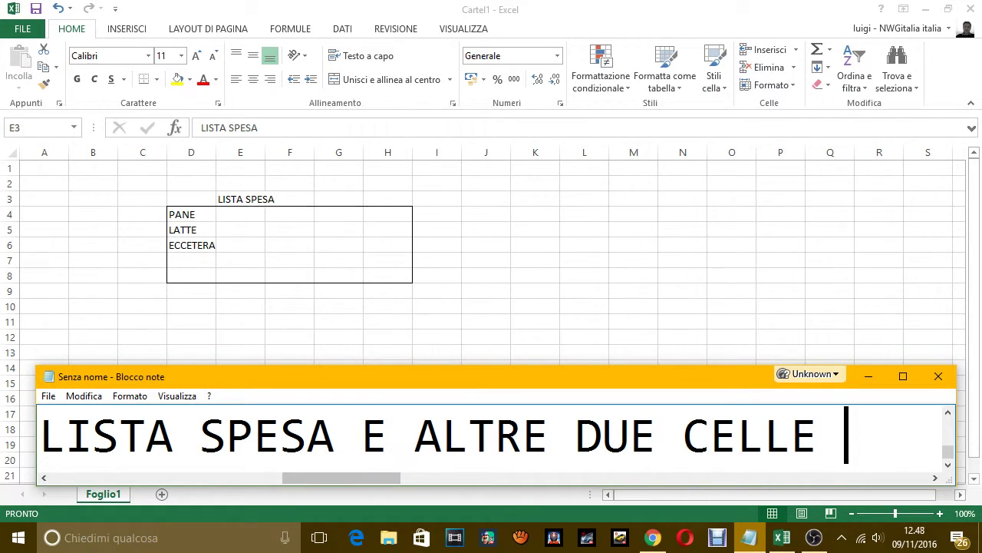
text(ADIACENT)
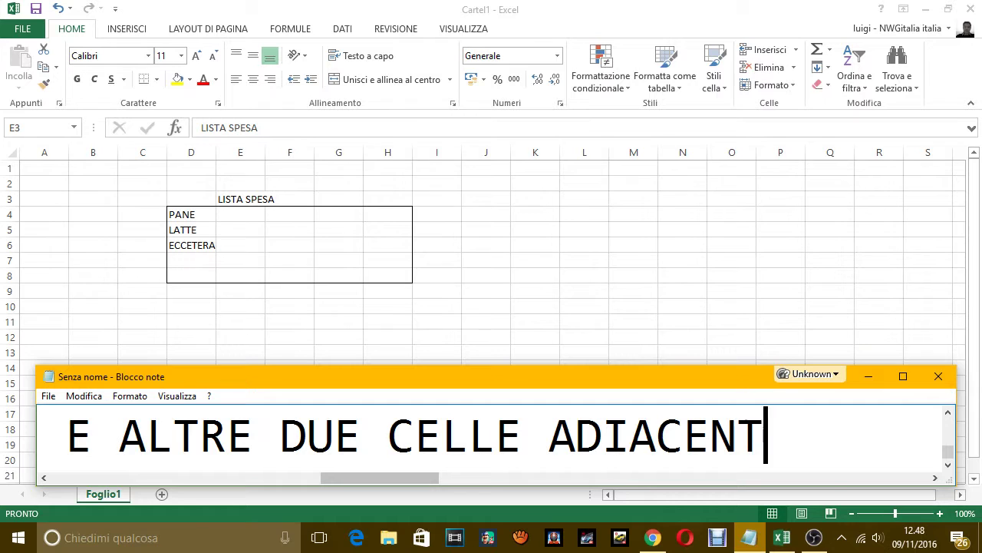
text(I)
Add the line 'ORA PER UNIRE LE CELLE BASTA CLICCARE SU QUESTO PULSANTE'
key(Return)
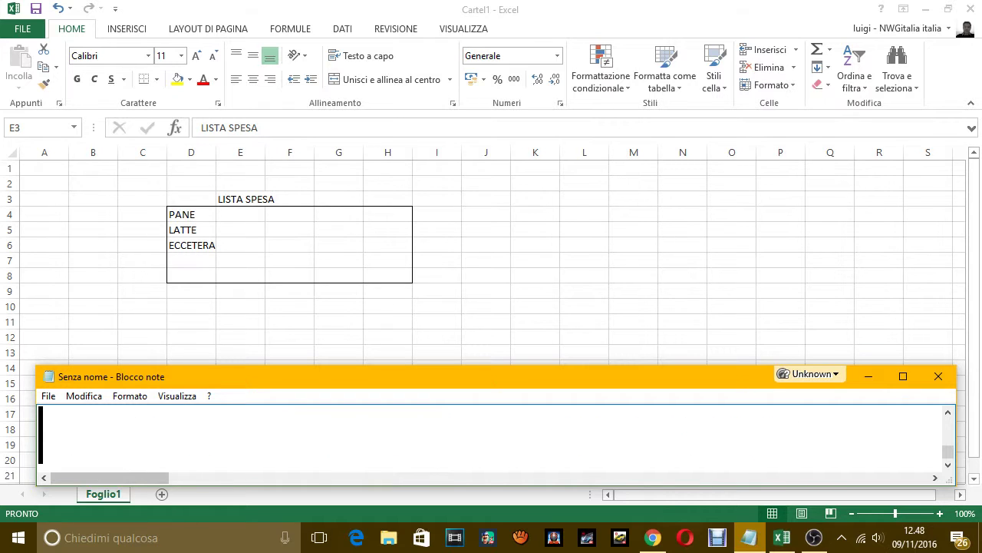
text(ORA PER UNI)
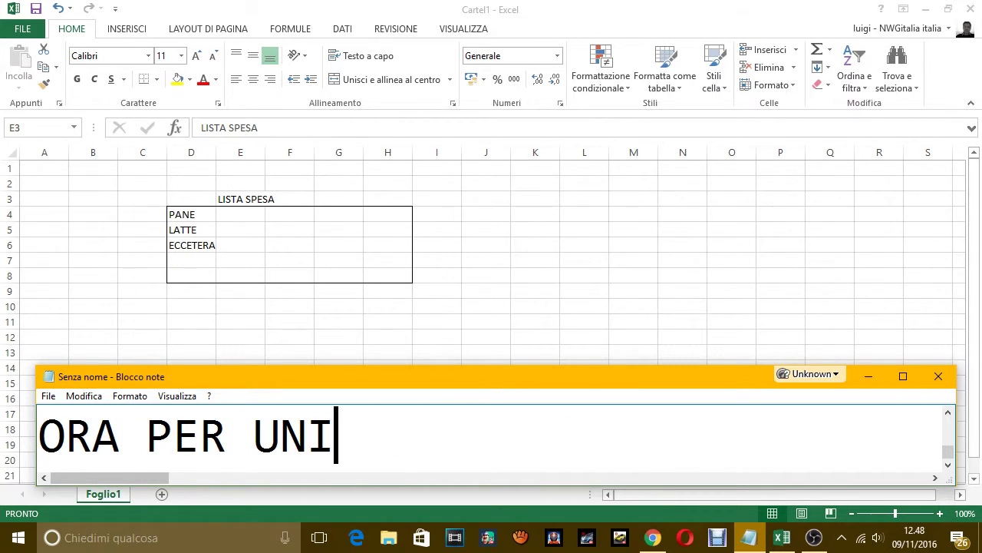
text(RE LE CE)
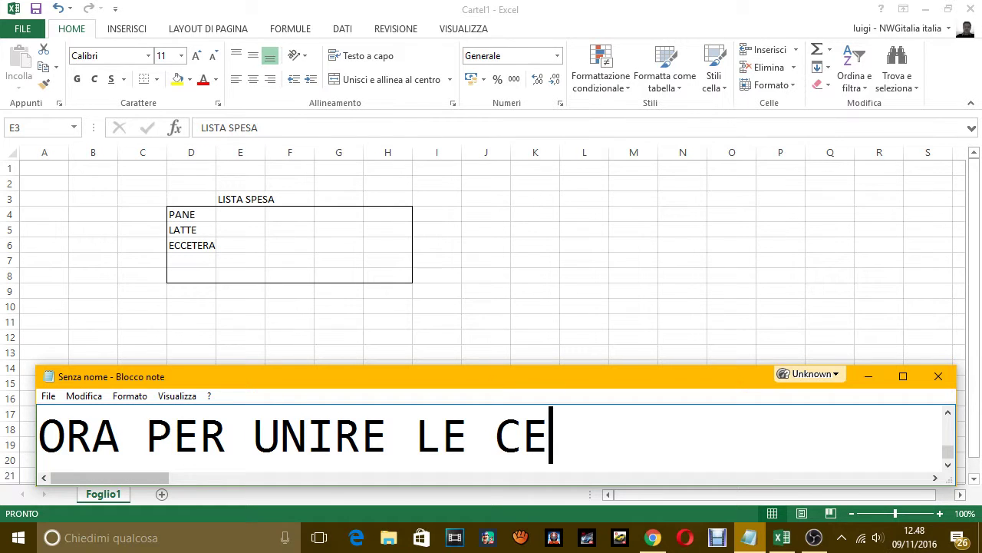
text(LLE BASTA)
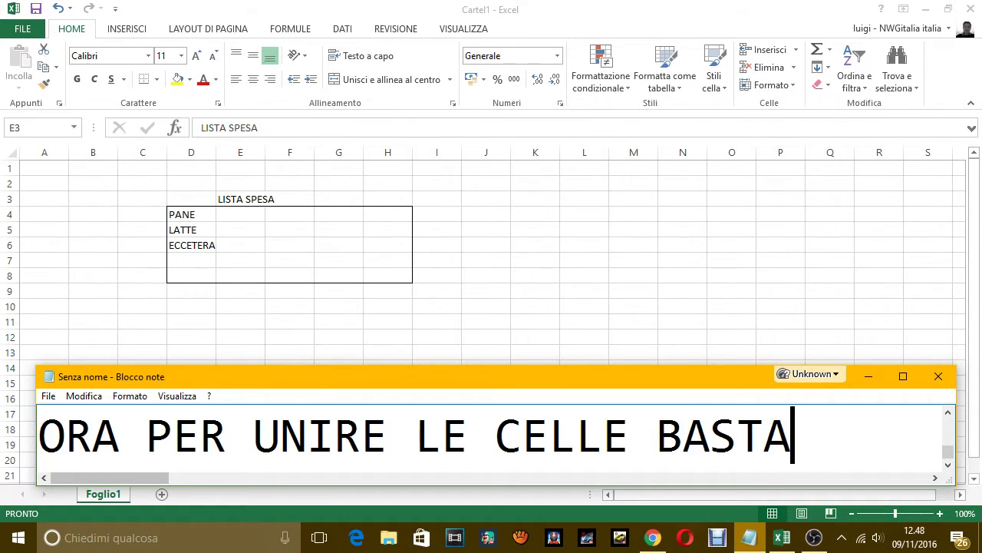
text( CLICCARE SUL )
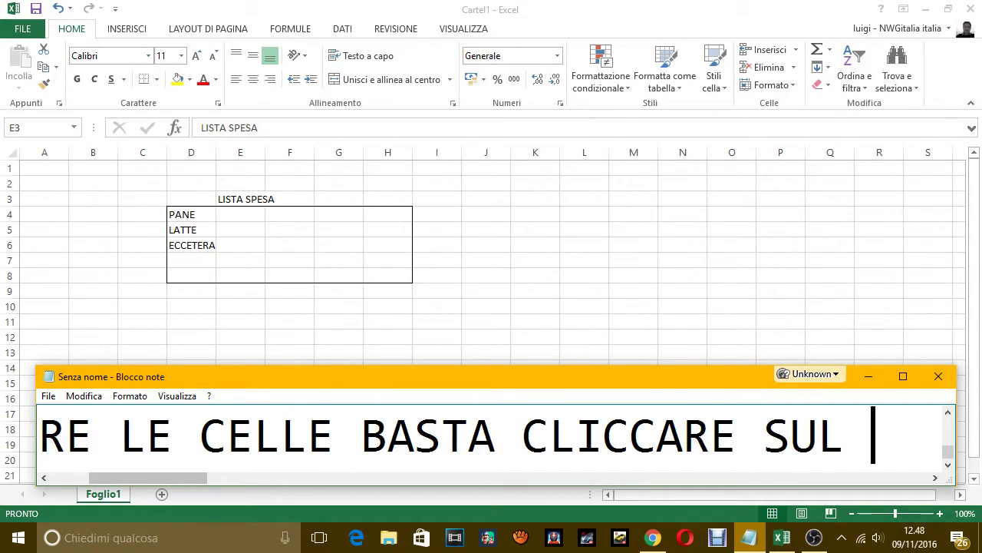
text(P)
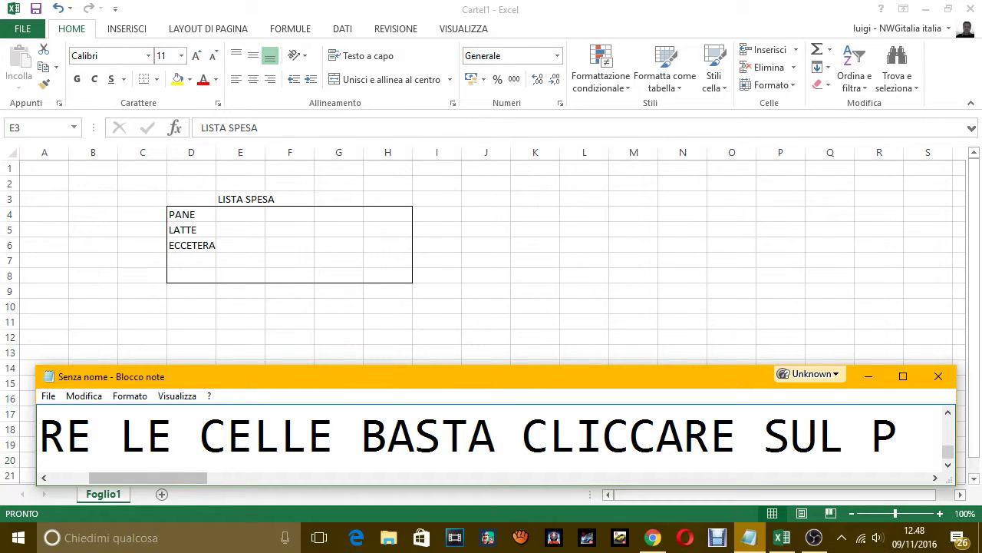
key(BackSpace)
key(BackSpace)
text(QUE)
key(BackSpace)
key(BackSpace)
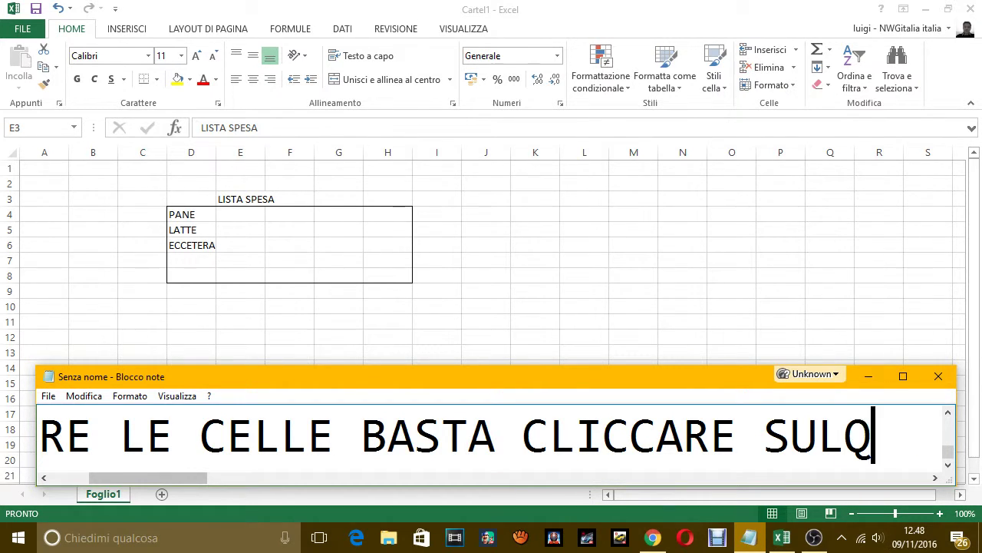
key(BackSpace)
key(BackSpace)
text(QUESTO SP)
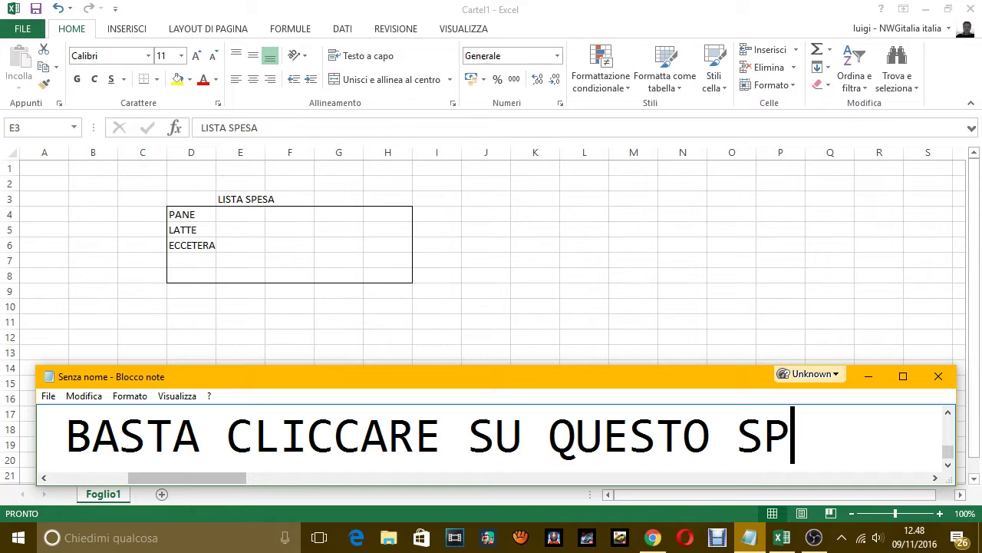
key(BackSpace)
key(BackSpace)
text(PULSANTE)
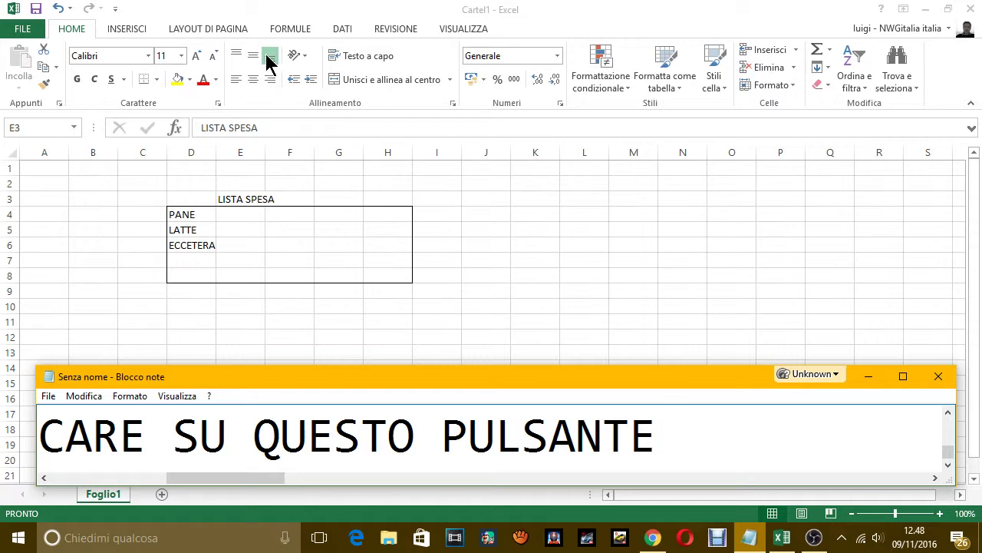
Merge E3:G3 with Unisci e allinea al centro, then check by selecting H3 and the merged cell
click(387, 80)
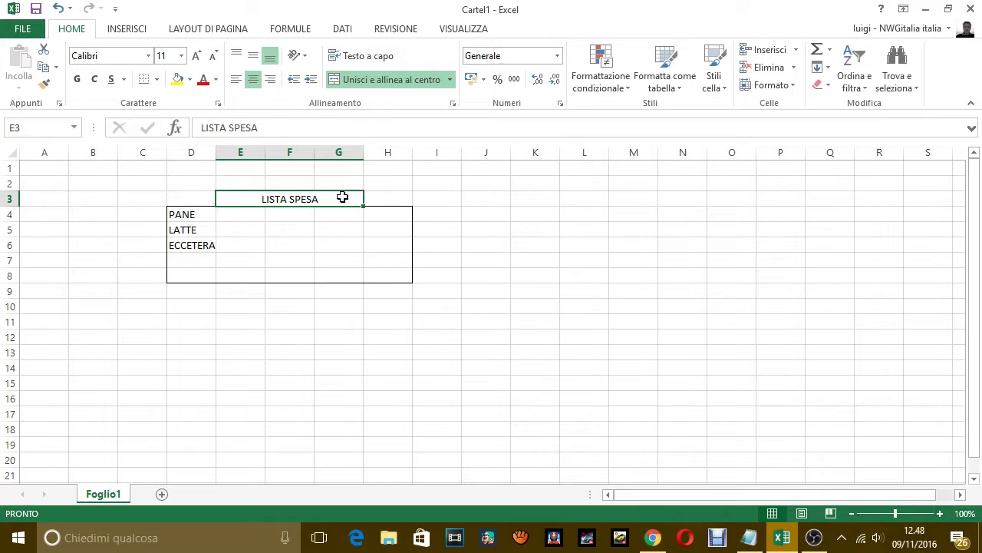
click(389, 198)
click(321, 198)
click(385, 200)
click(265, 199)
Replace the Notepad caption with 'COME VEDI LE TRE CELLE SONO DIVENTATE UNA SOLA E CONTIENE LA PAROLA LISTA SPESA'
click(749, 538)
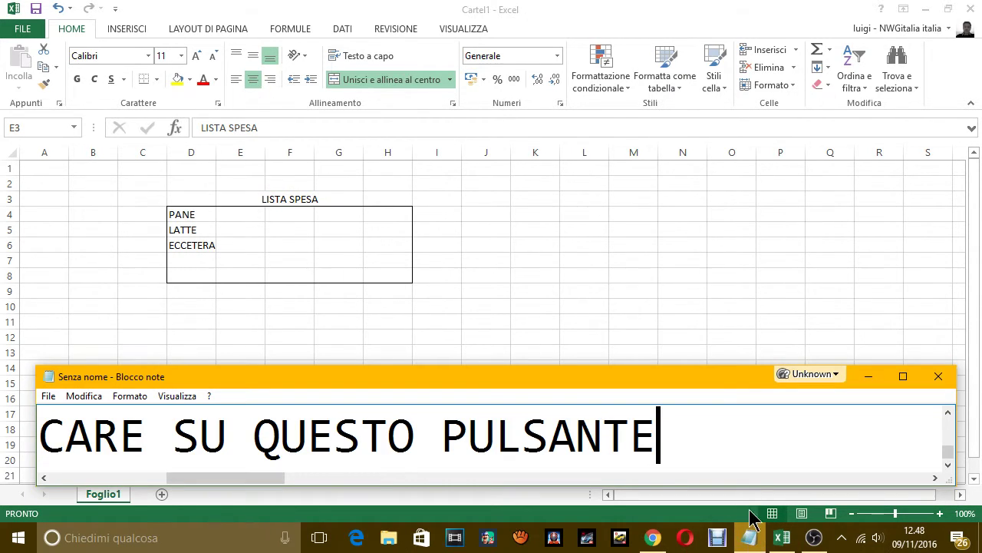
key(ctrl+a)
key(BackSpace)
text(COM)
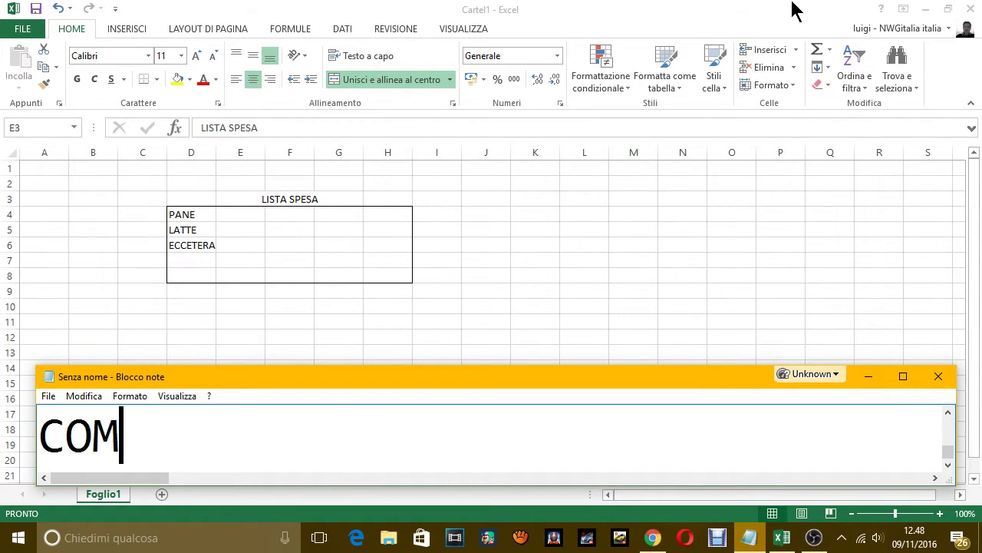
text(E VEDI )
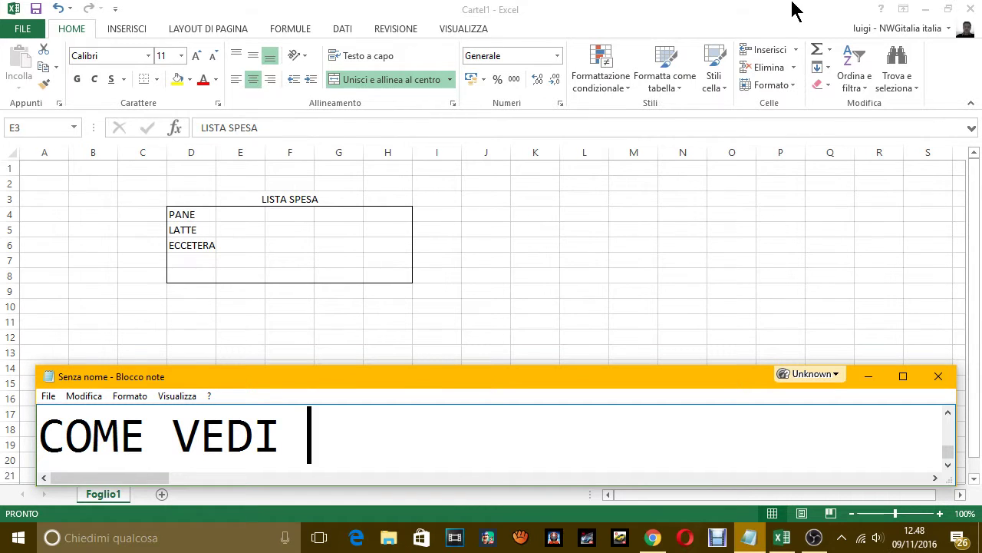
text(LE TRE CELL)
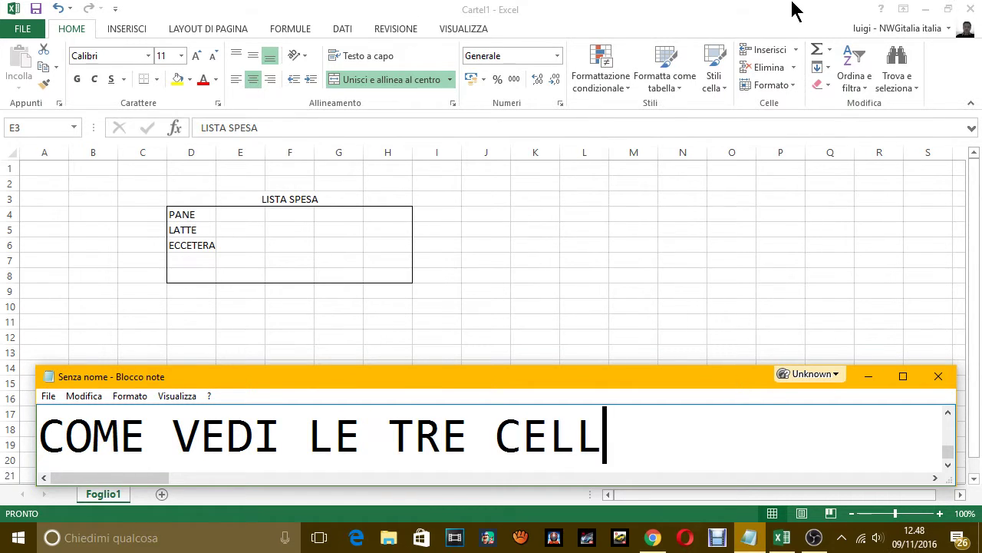
text(E SONO DIVENTAT)
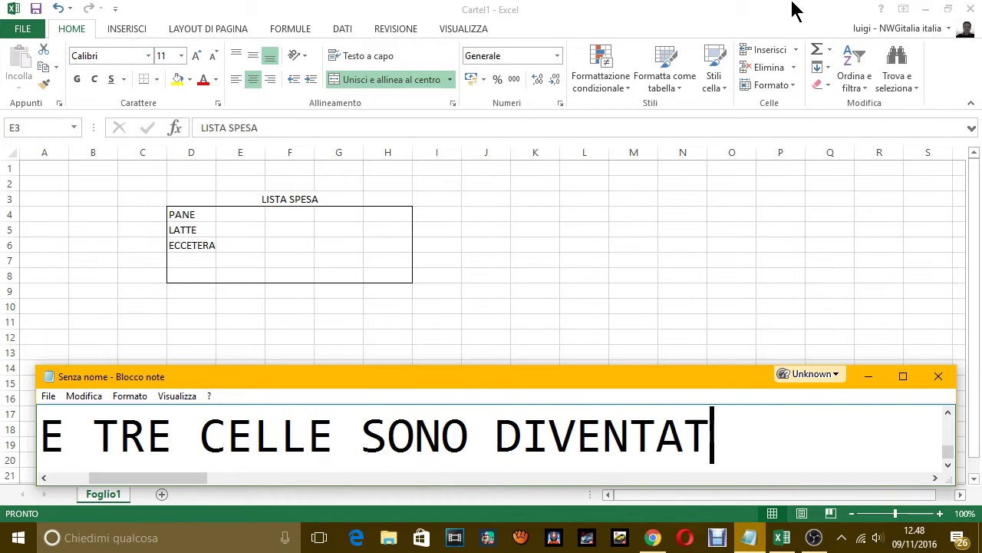
text(E UNA SOLA)
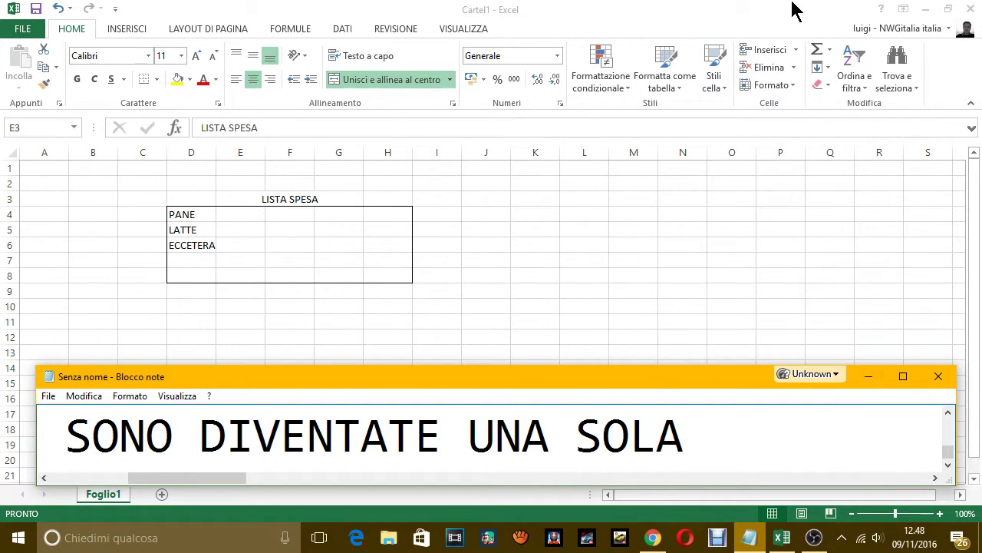
text( E CONTE)
key(BackSpace)
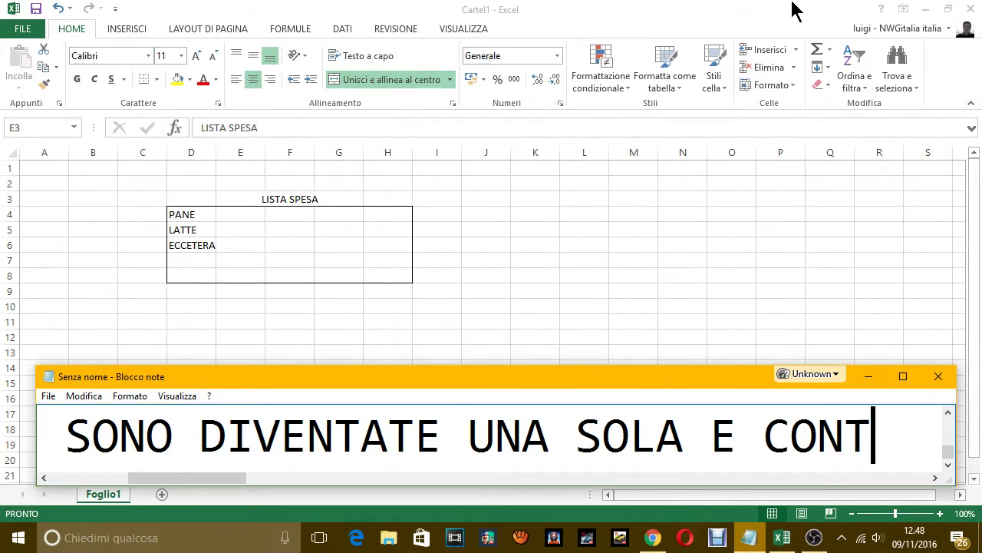
text(IENTE LA P)
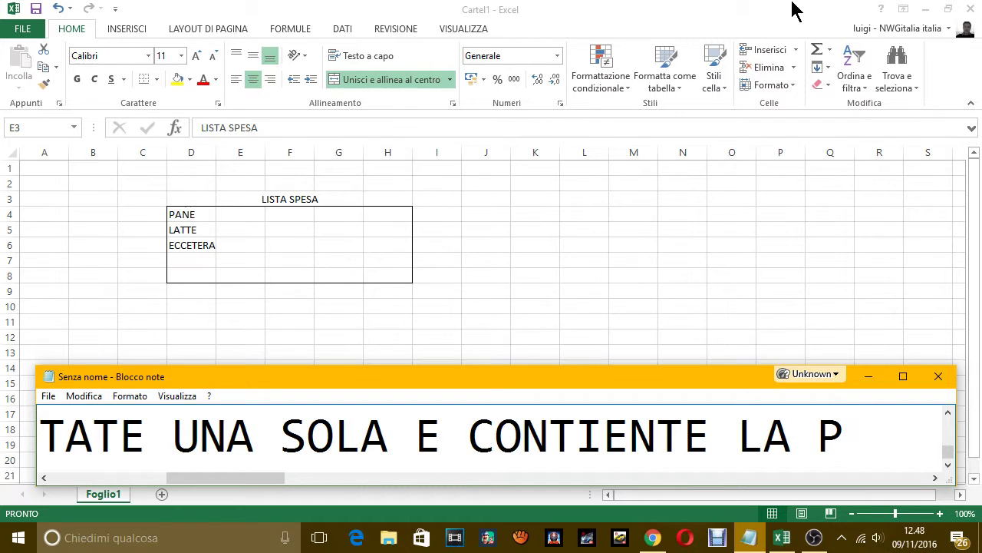
text(AROLA LIS)
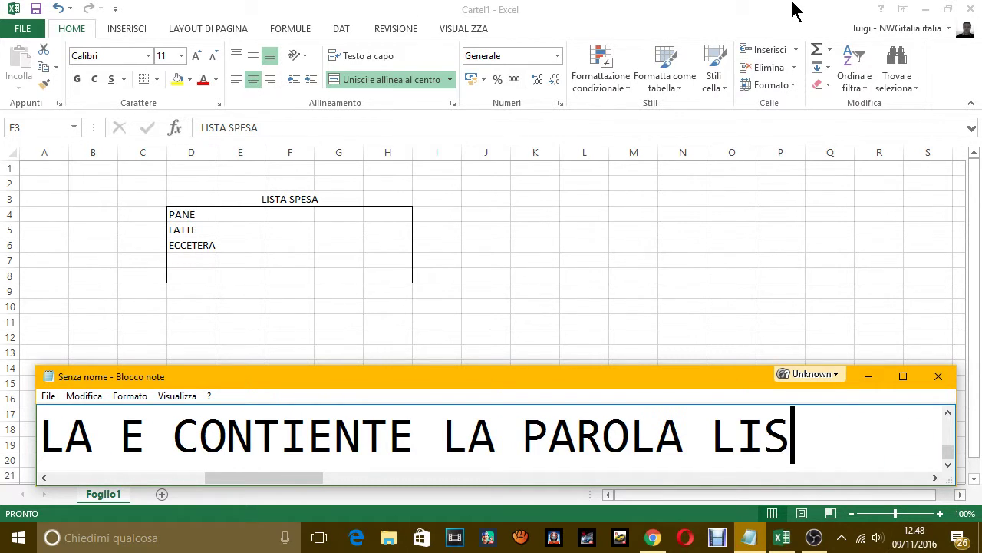
text(TA SPESA)
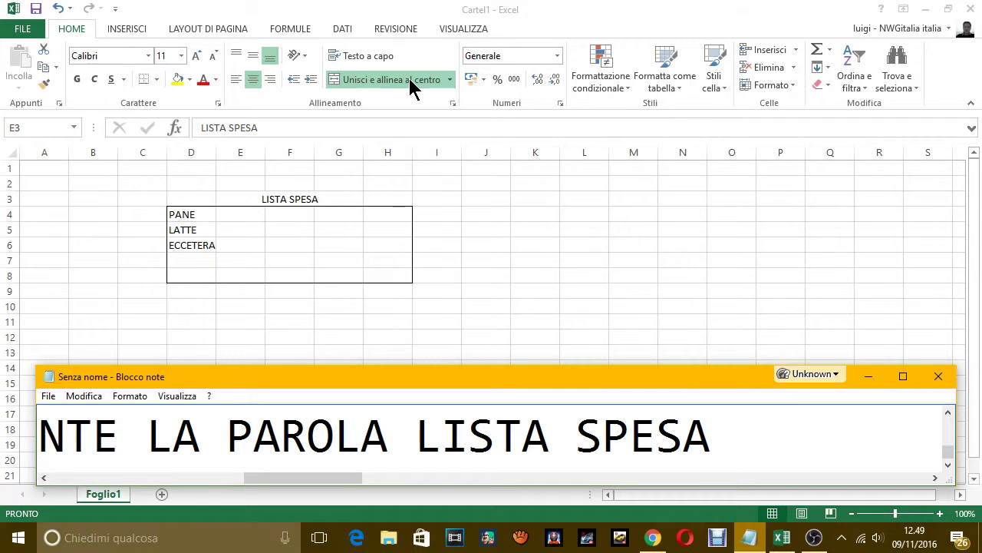
Add a second line: 'SE ADESSO METTO IL BORDO VEDIAMO UNA SOLA CELLA, VADO A FARLO.'
key(Return)
text(SE ADE)
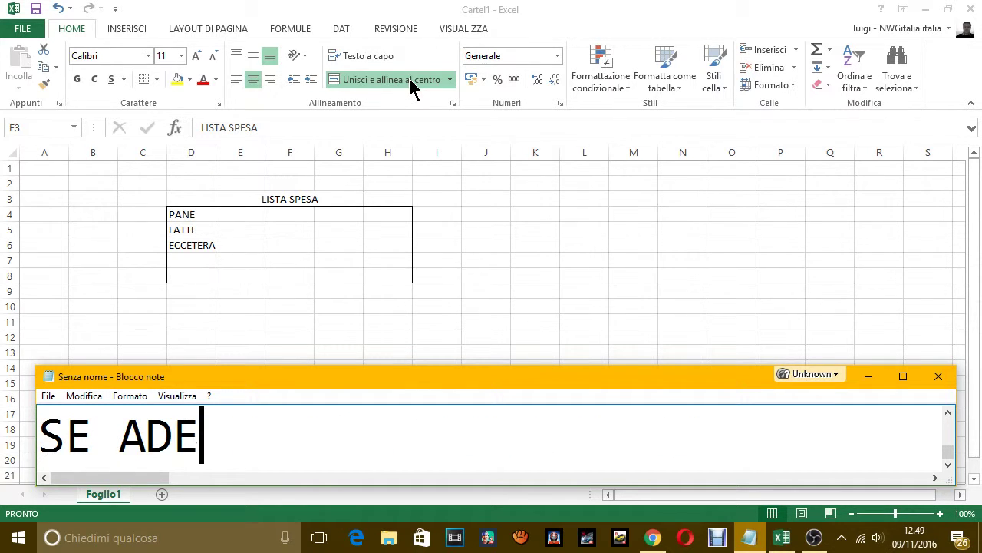
text(SSO METTO IL BO)
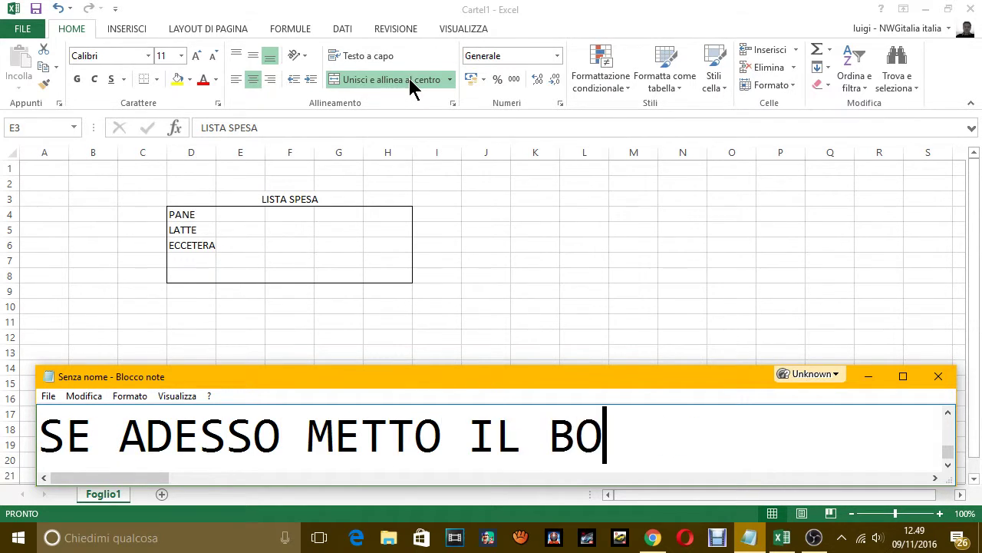
text(RDO VEDI)
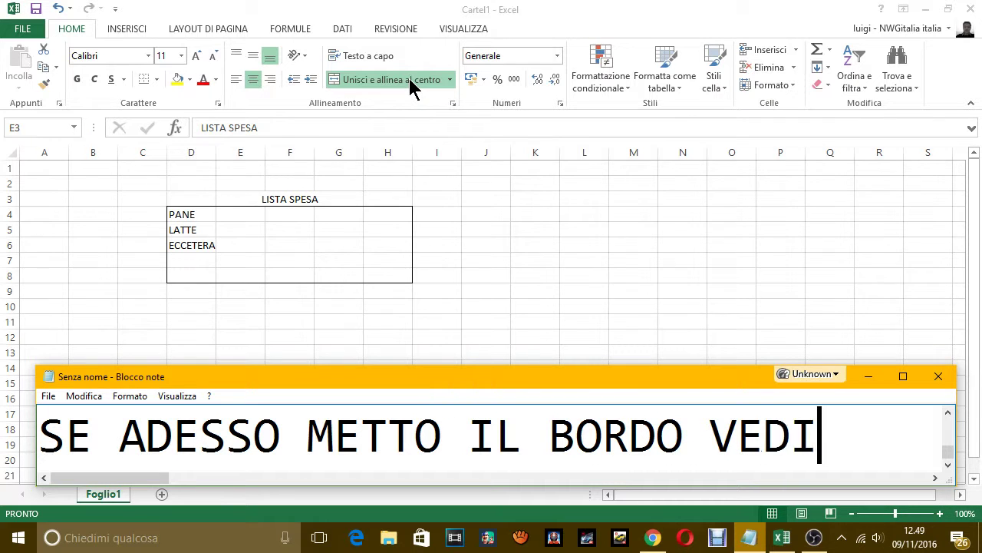
text(AMO UNA SOLA C)
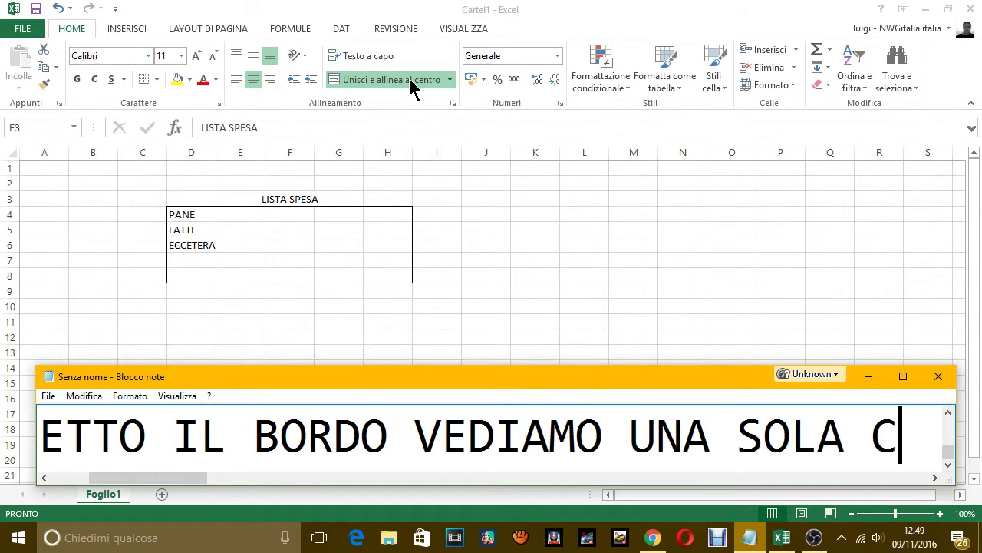
text(ELLA, V)
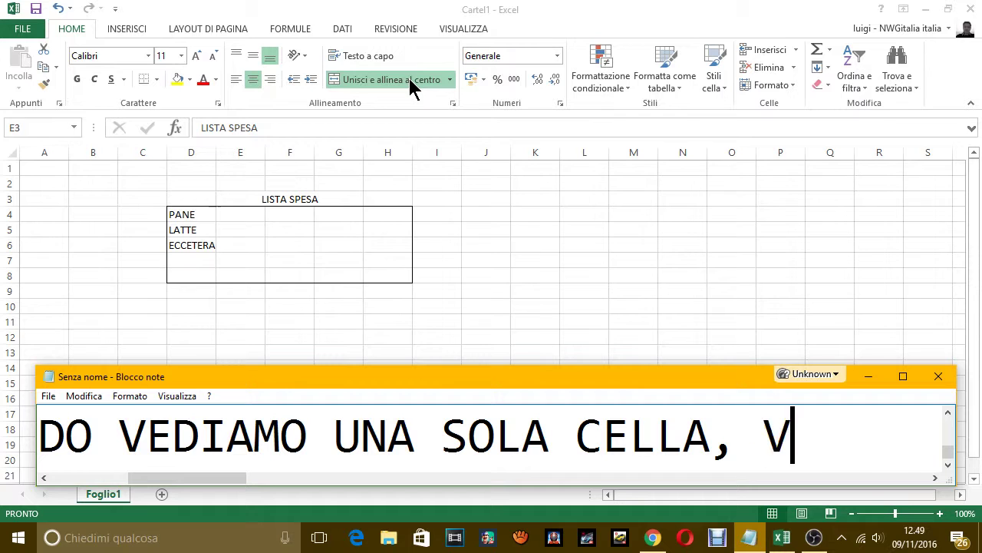
text(D)
key(BackSpace)
text(ADO A FARL)
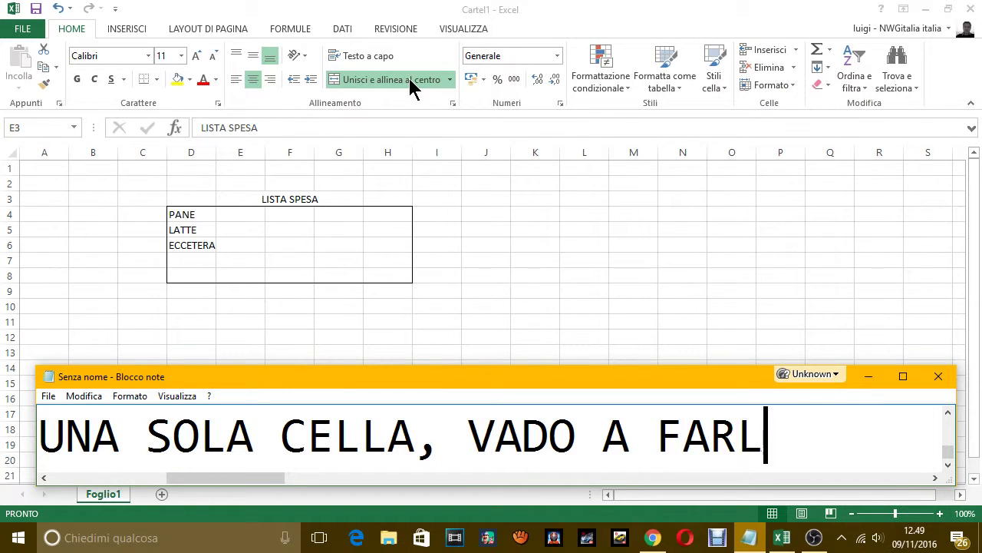
text(O.)
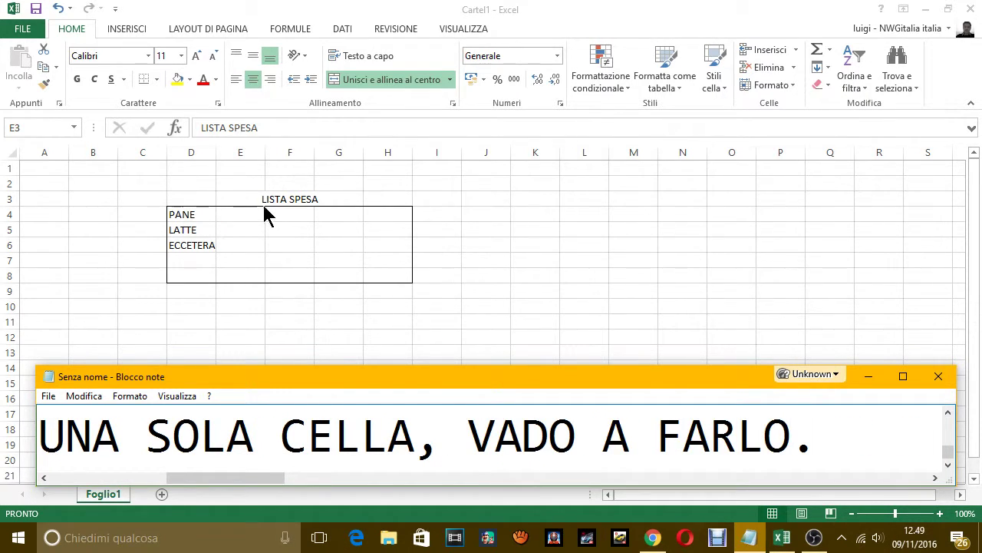
Give the merged LISTA SPESA cell E3:G3 an outline border through Formato celle
click(277, 200)
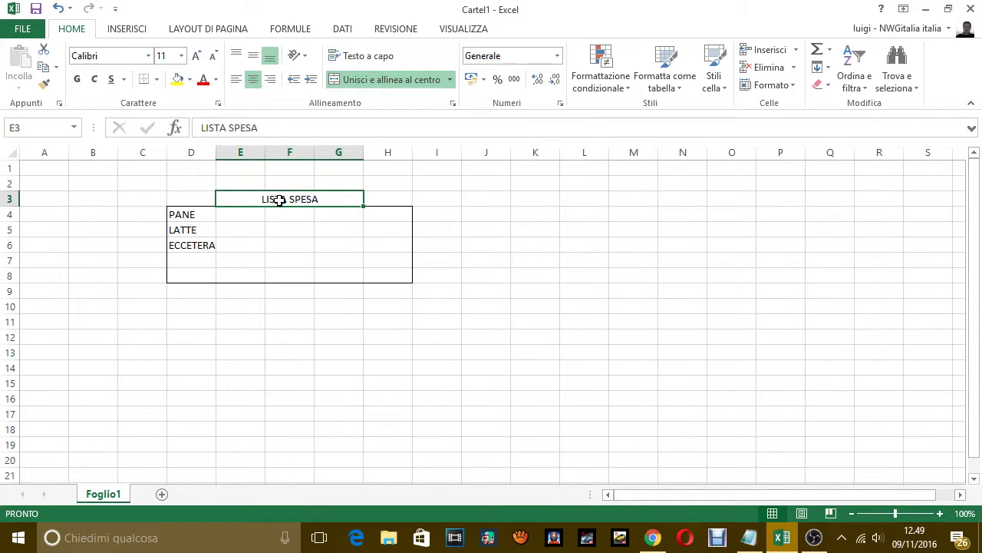
right_click(283, 201)
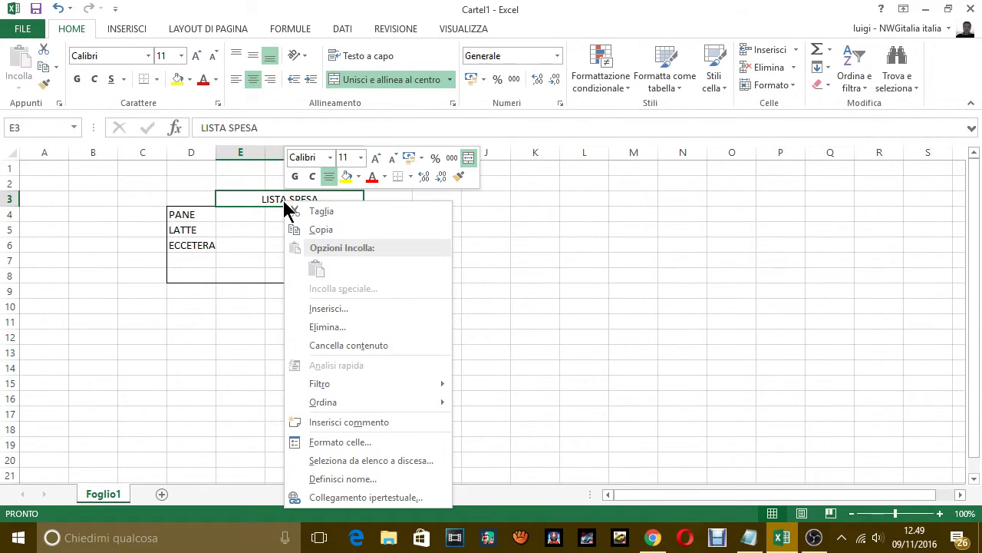
click(340, 445)
click(346, 250)
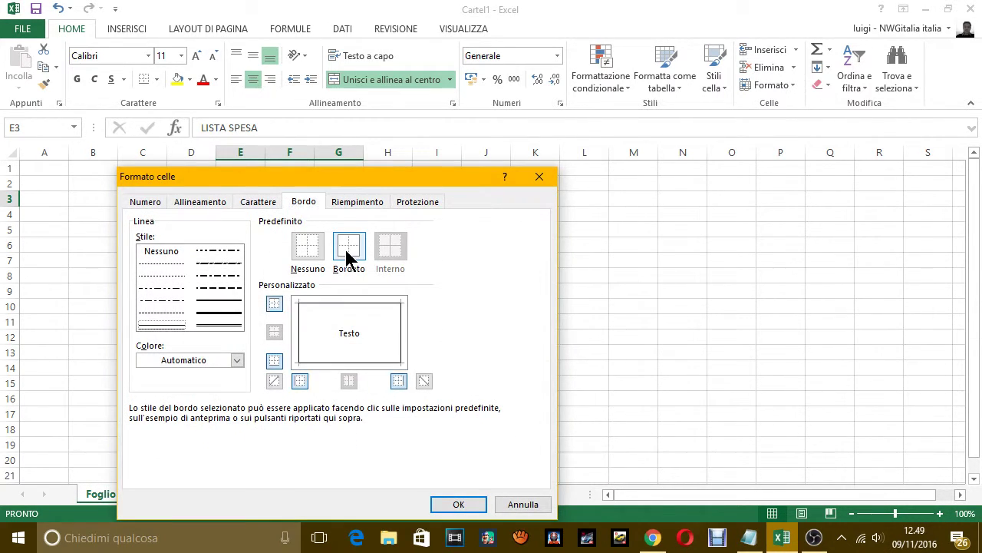
click(476, 503)
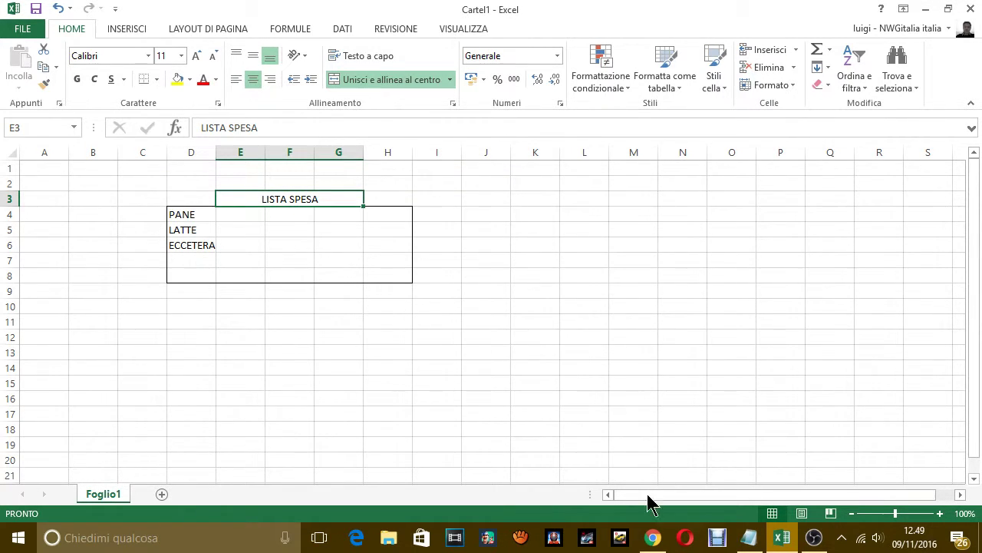
Check the new border around the merged header, then bring the Notepad caption back
click(408, 200)
click(286, 199)
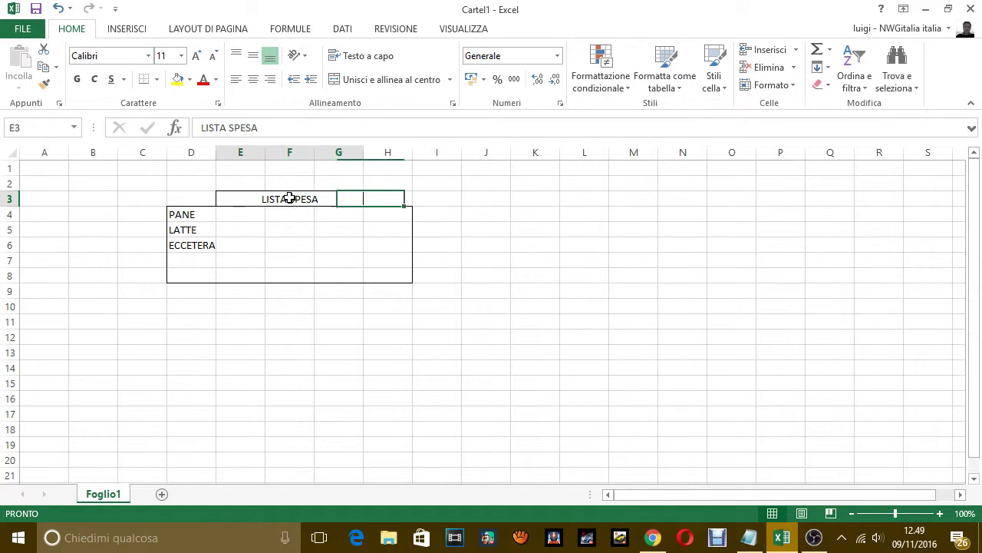
click(376, 199)
click(333, 198)
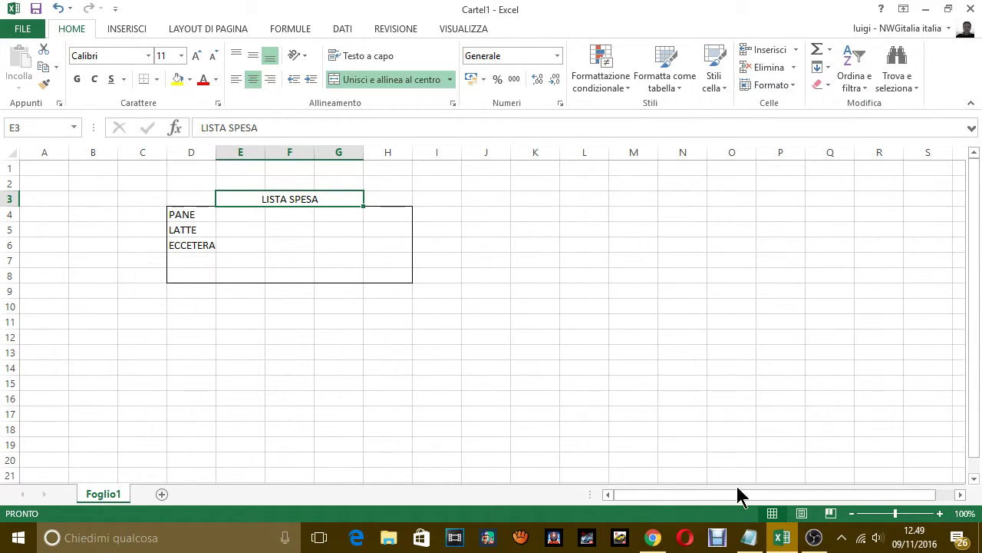
click(749, 537)
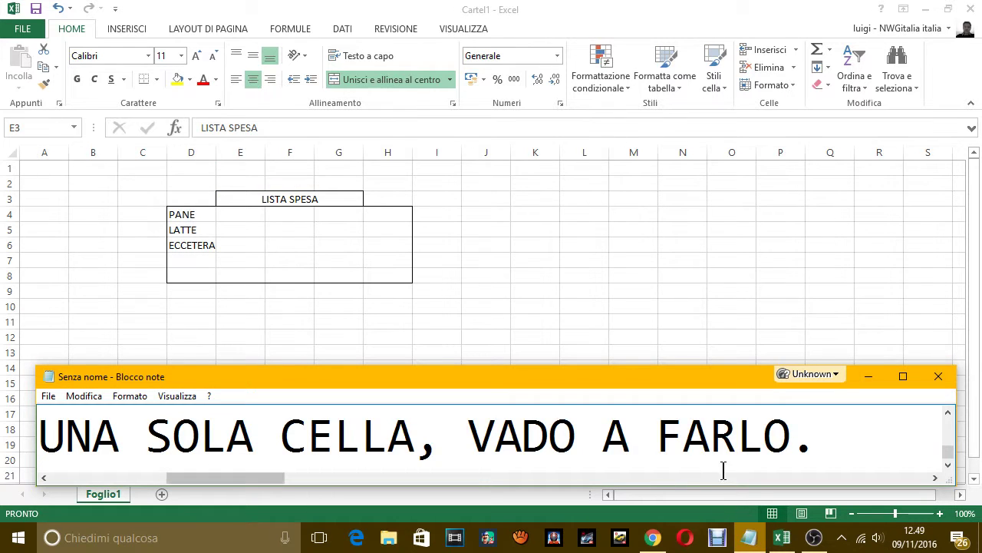
Replace the caption with 'COME VEDI LA CELLA è UNA SOLA, E QUESTO COMANDO CI HA CONSENTITO DI UNIRE LE CELLE E ABBELLIRE LA LISTA.'
key(ctrl+a)
key(BackSpace)
text(COME )
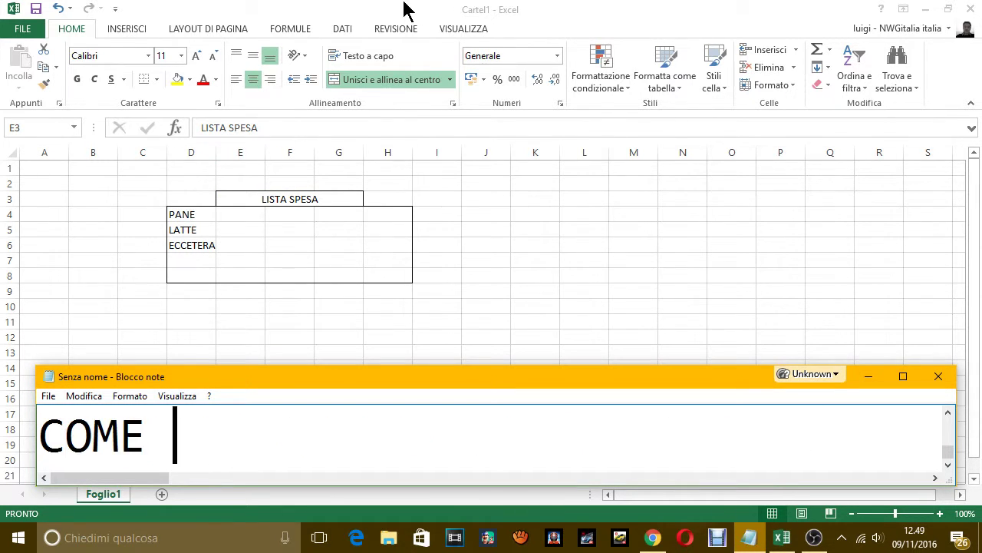
text(VEDI LA CELLA è U)
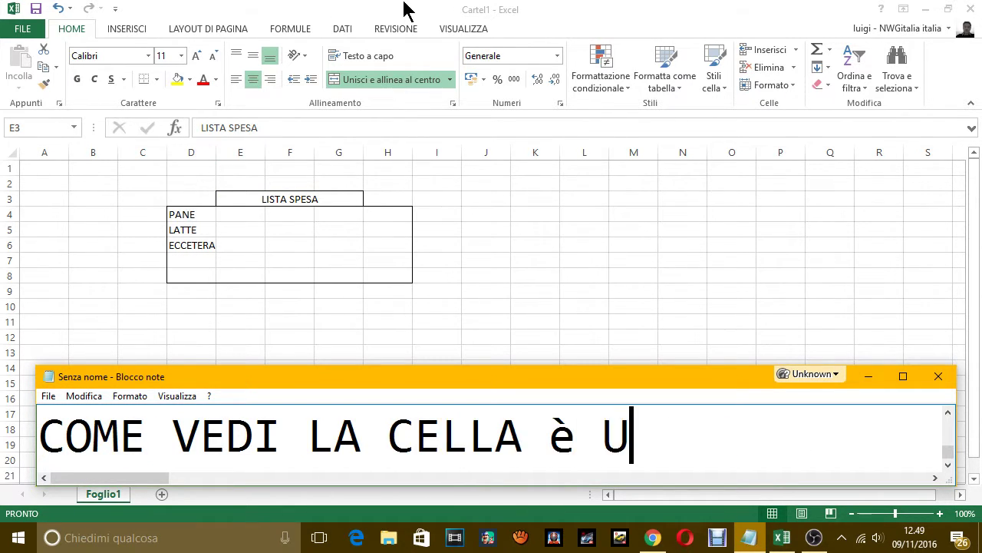
text(NA SOLA)
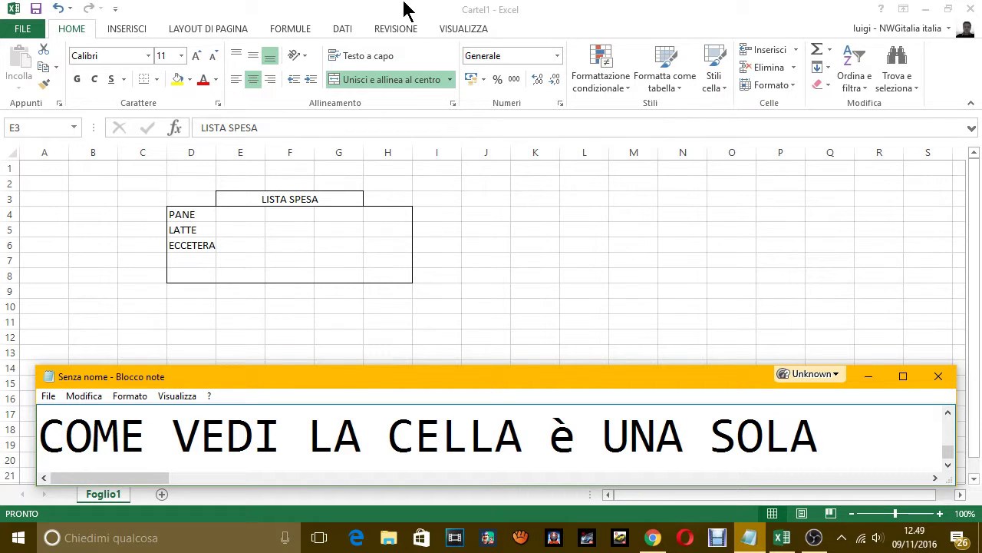
text(, )
text(E QUESTO )
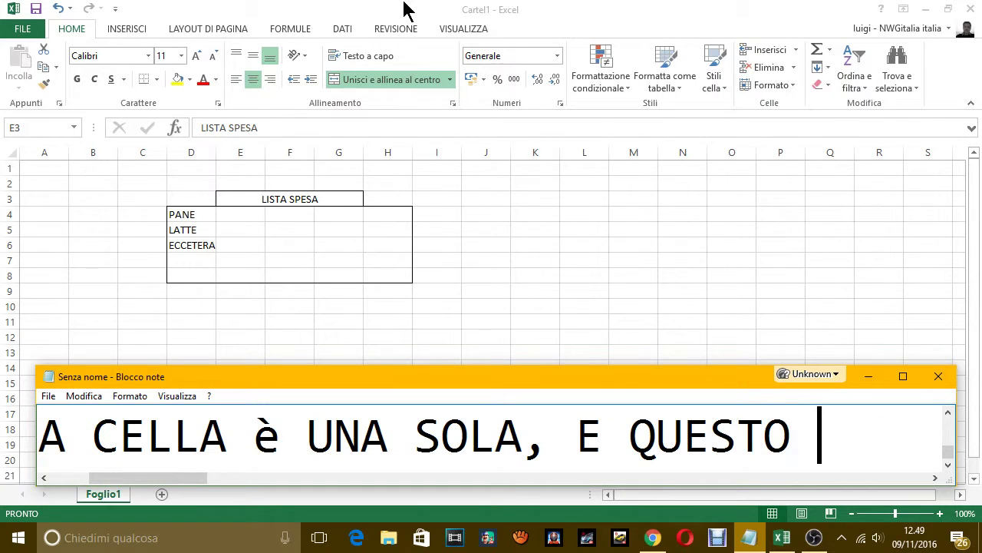
text(COMANDO CI )
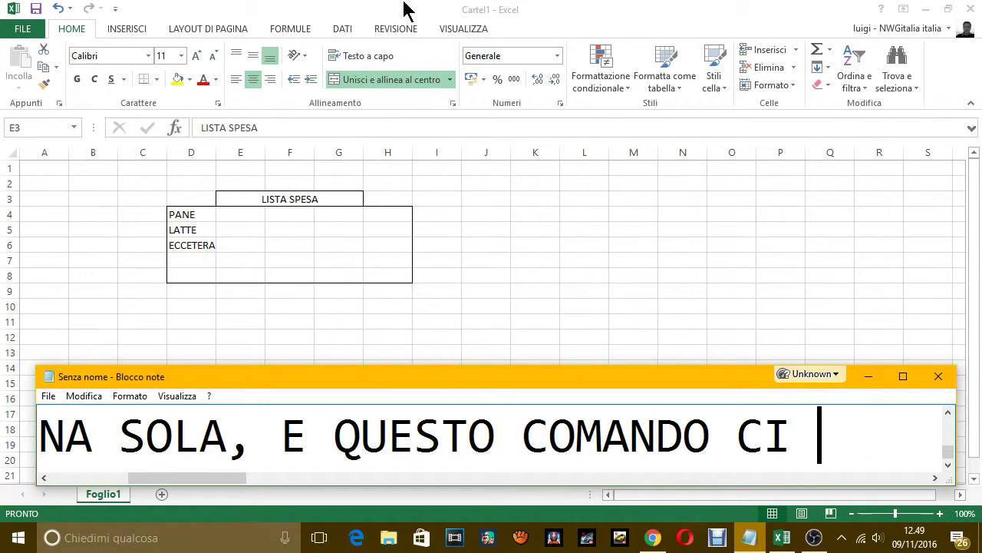
text(HA)
key(Return)
text(CON)
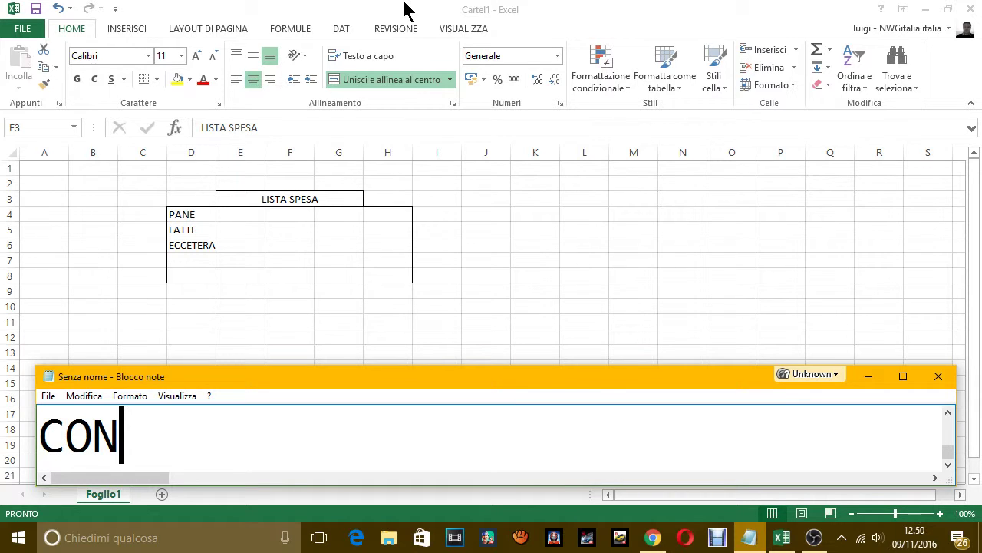
text(SENTITO D)
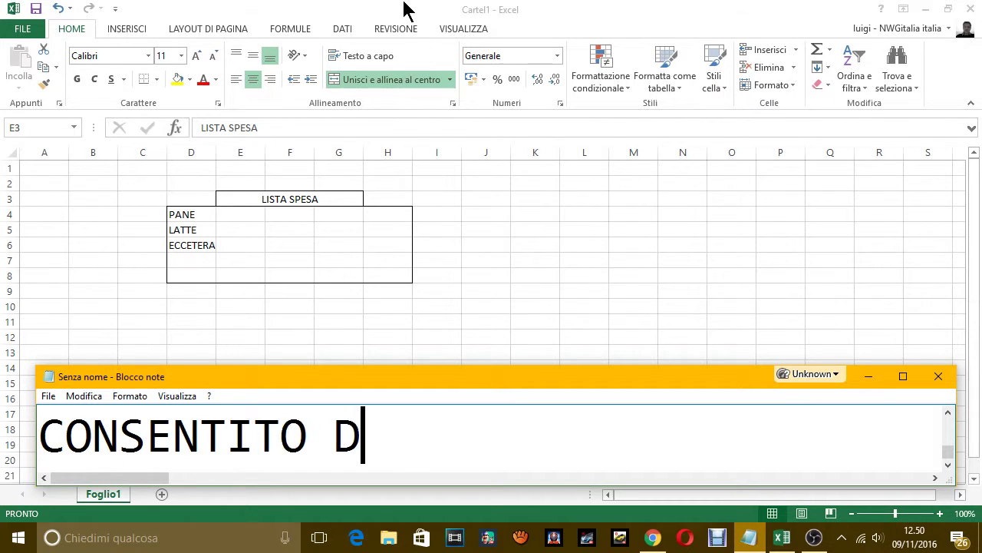
text(I UNIRE LE)
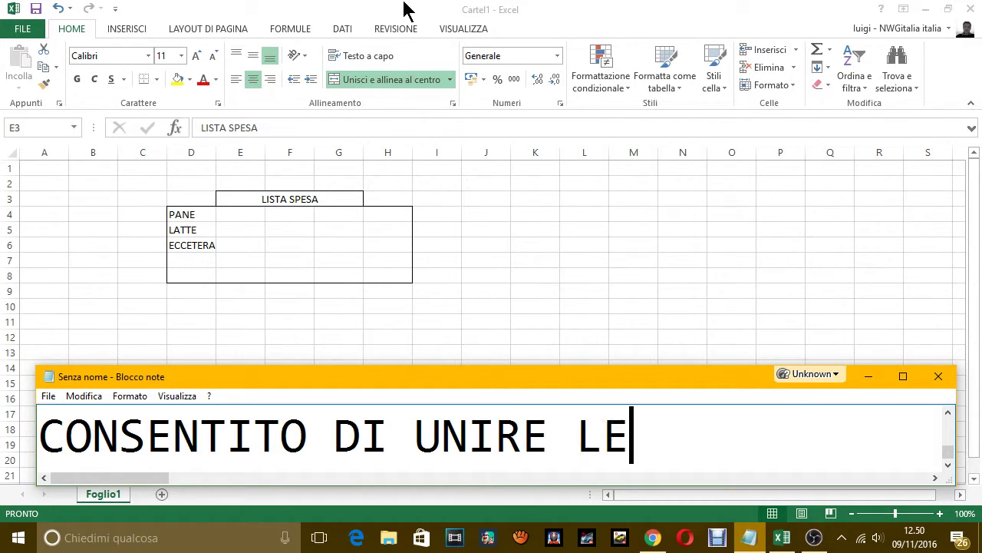
text( CELLE E ABB)
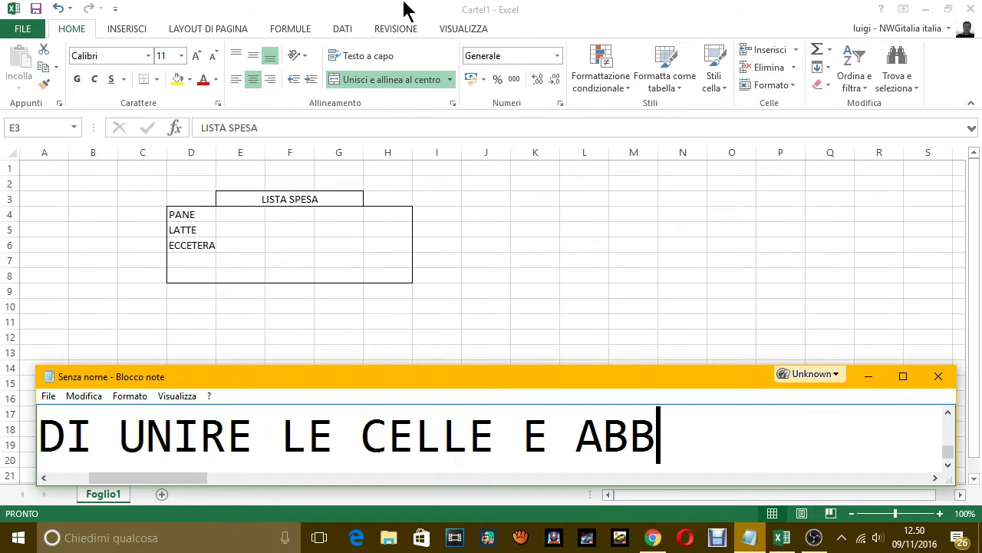
text(ELLIRE)
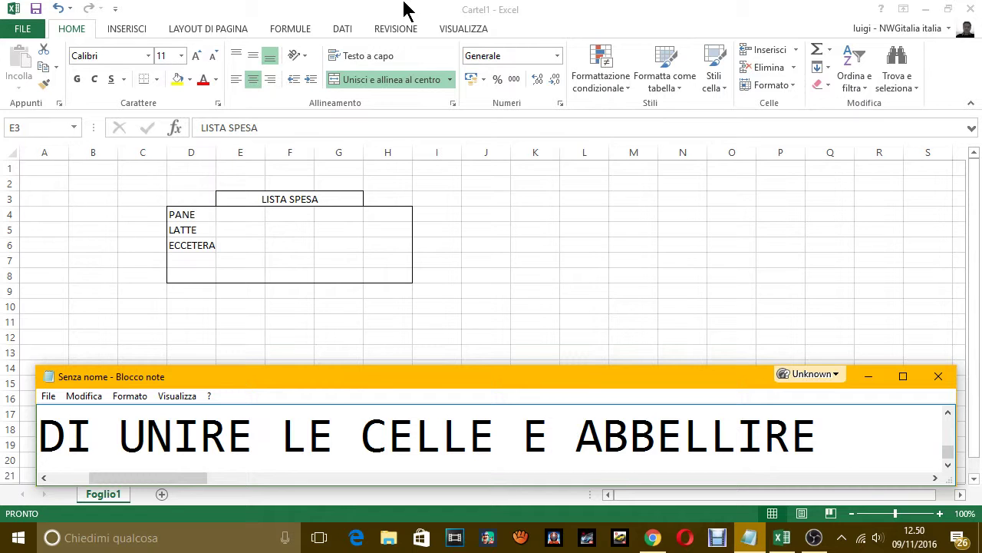
text( LA LISTA)
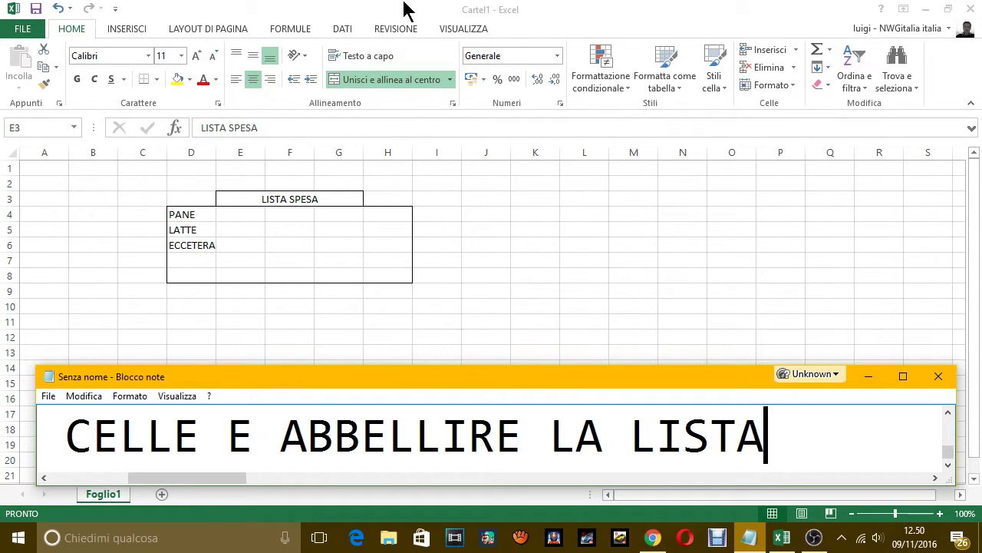
text(.)
Add the line 'QUESTO è SOLO UN PICCOLO ESEMPIO, MA IL COMANDO PUO SERVIRE IN TANTI ALTRI FOGLI…', then return to Excel
key(Return)
text(QUEST)
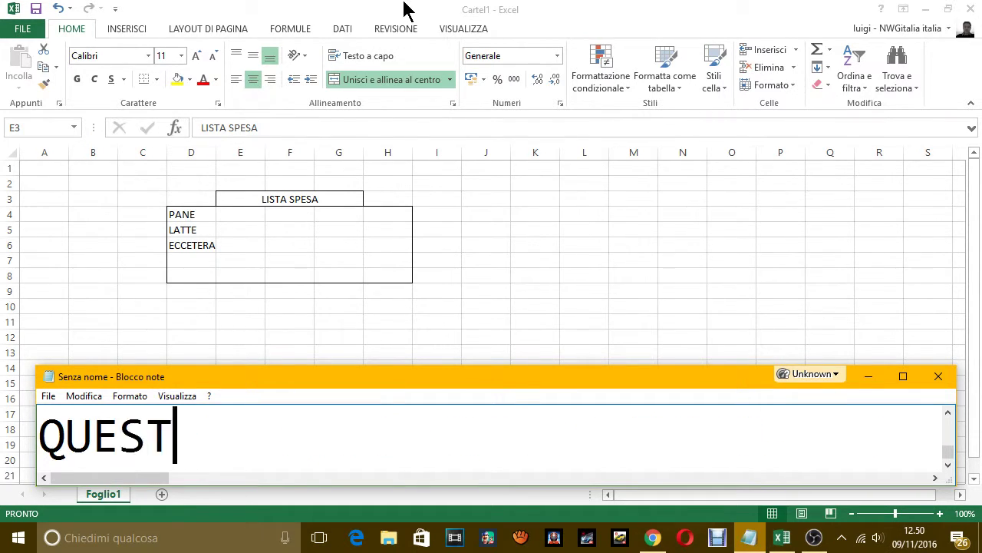
text(O è SOLO )
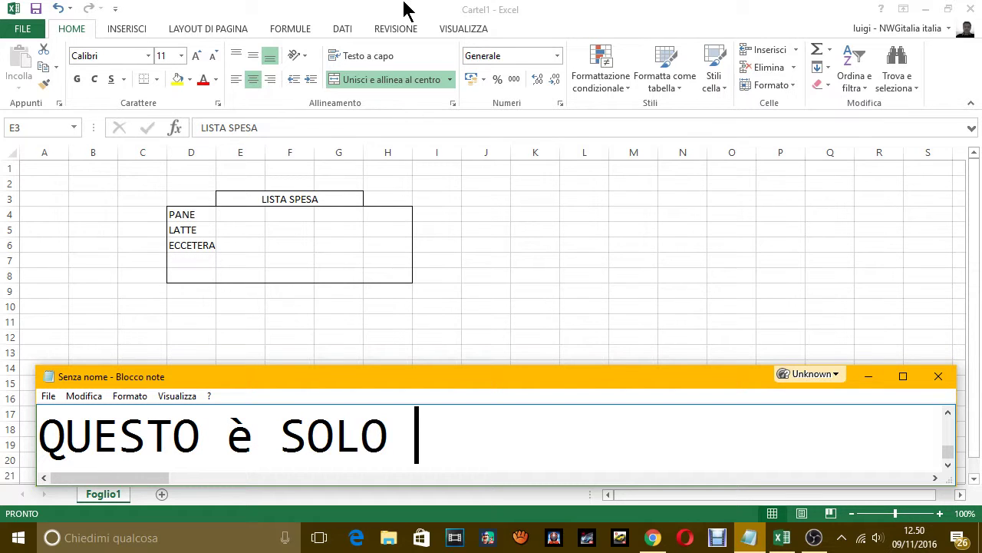
text( UN PICCOLO E)
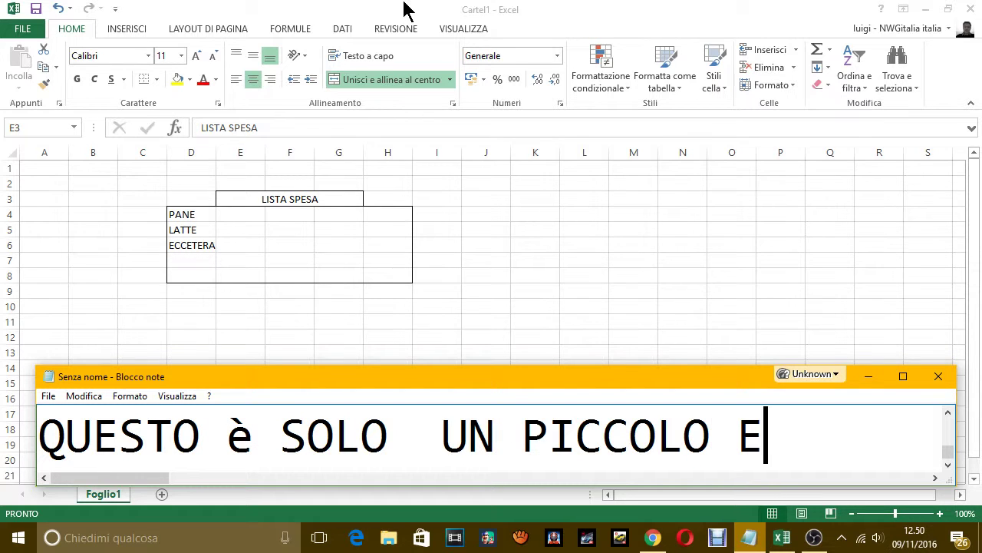
text(SEMPIO, MA )
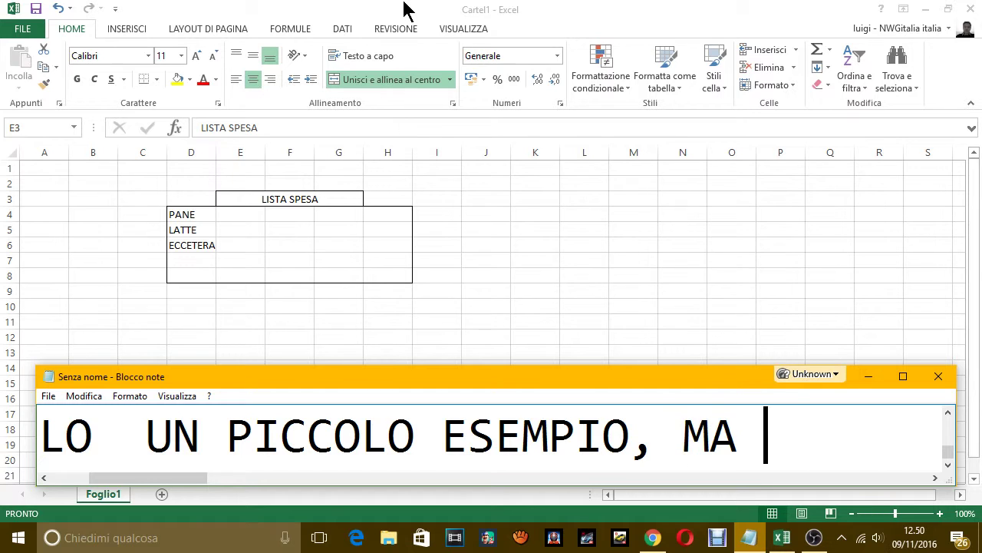
text(IL COMANDO PU)
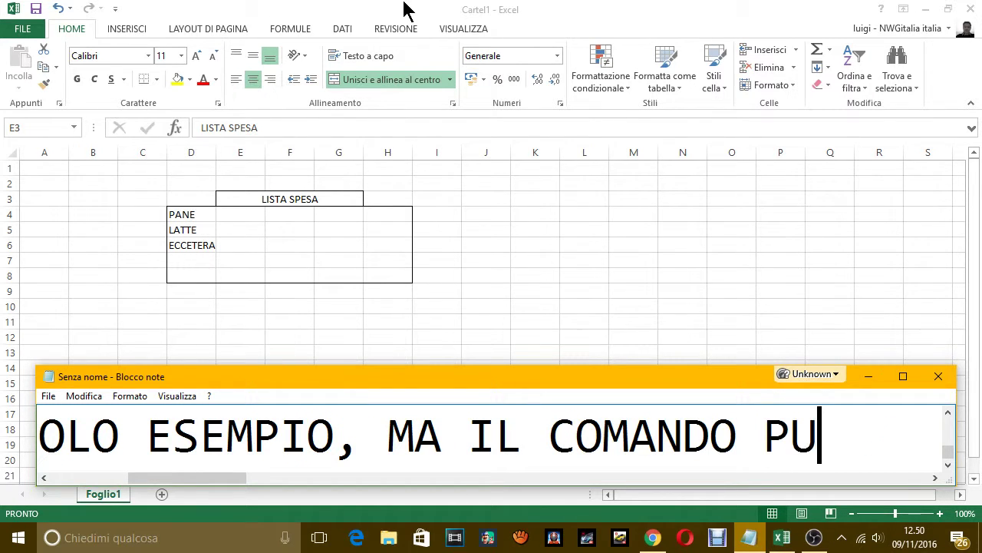
text(O SERVIRE IN )
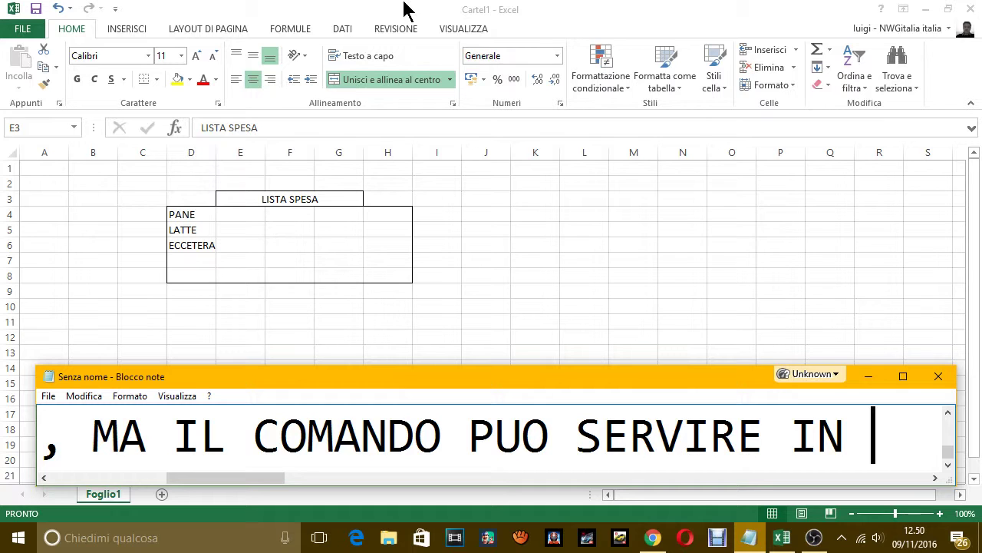
text(TANT)
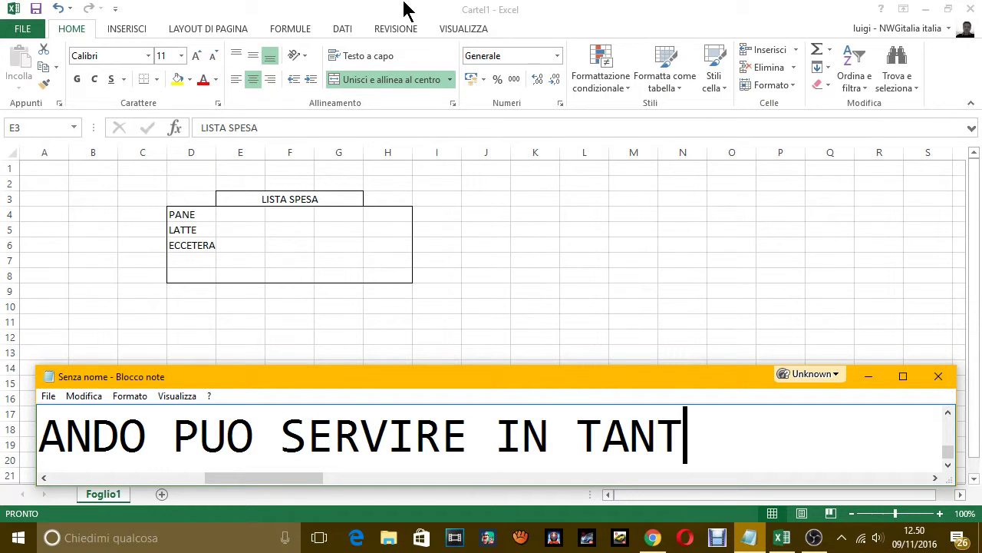
text(I ALTRI FOG)
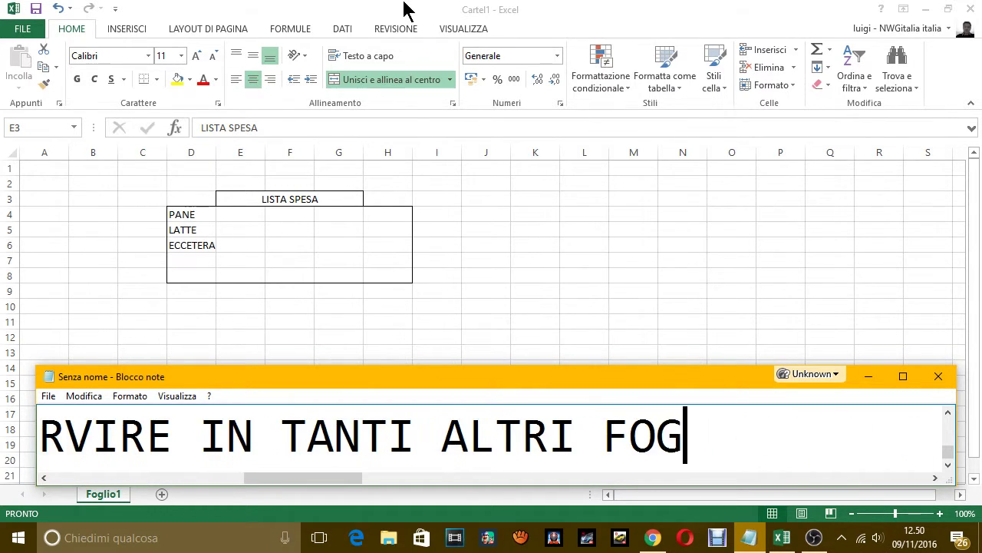
text(LI E LAVORI )
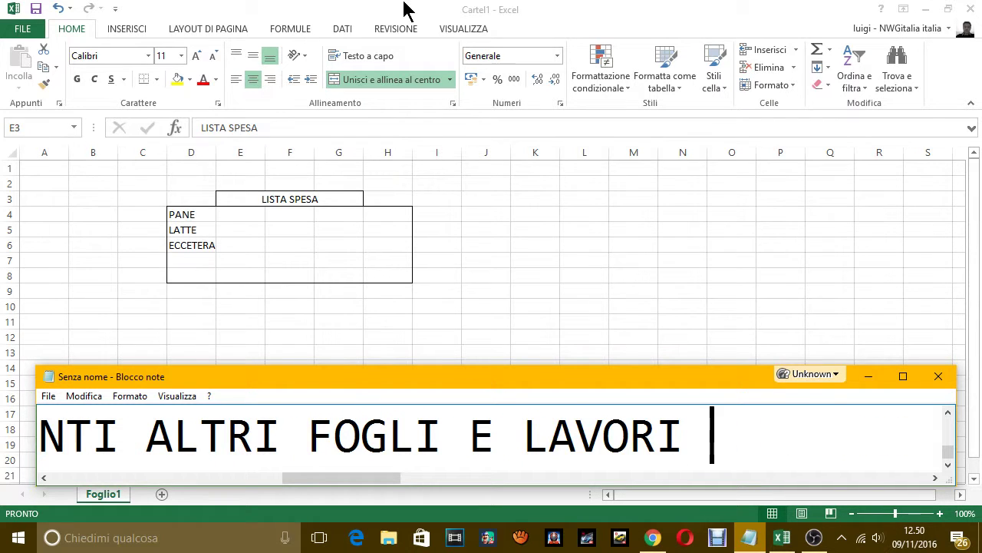
text(UTILI)
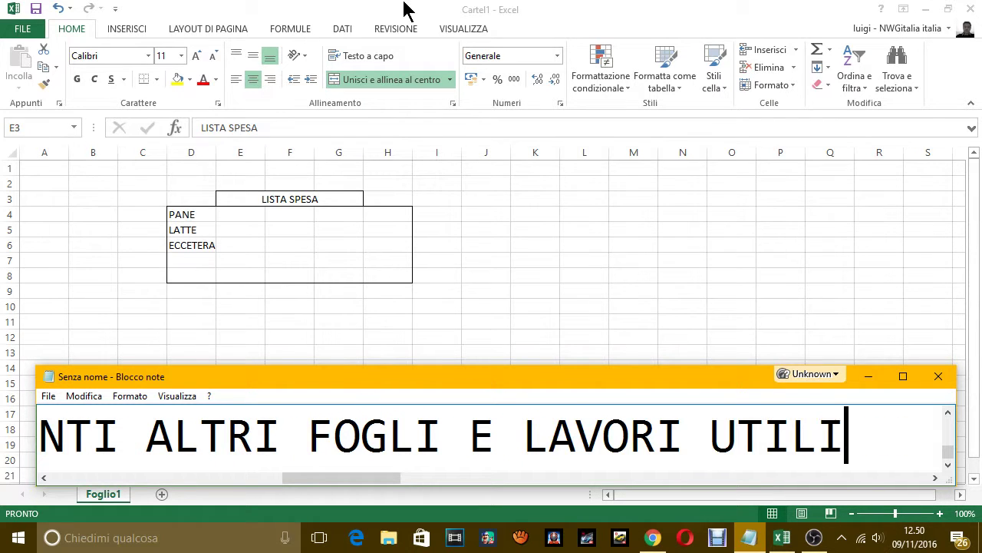
text(.)
key(Return)
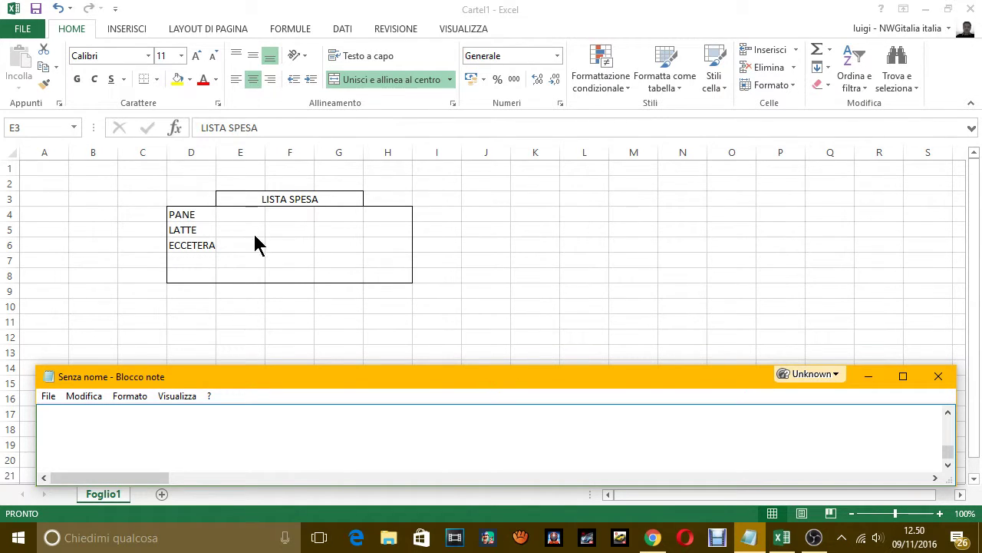
key(alt+Tab)
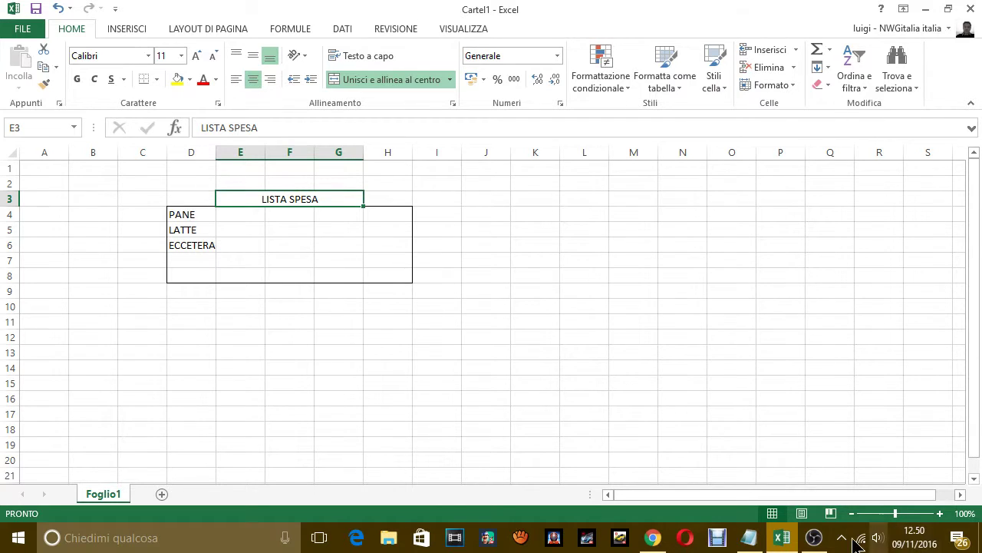
Write 'FACCIO UN ALTRO ESEMPIO VELOCE' in Notepad, then switch back to the Excel sheet
click(760, 536)
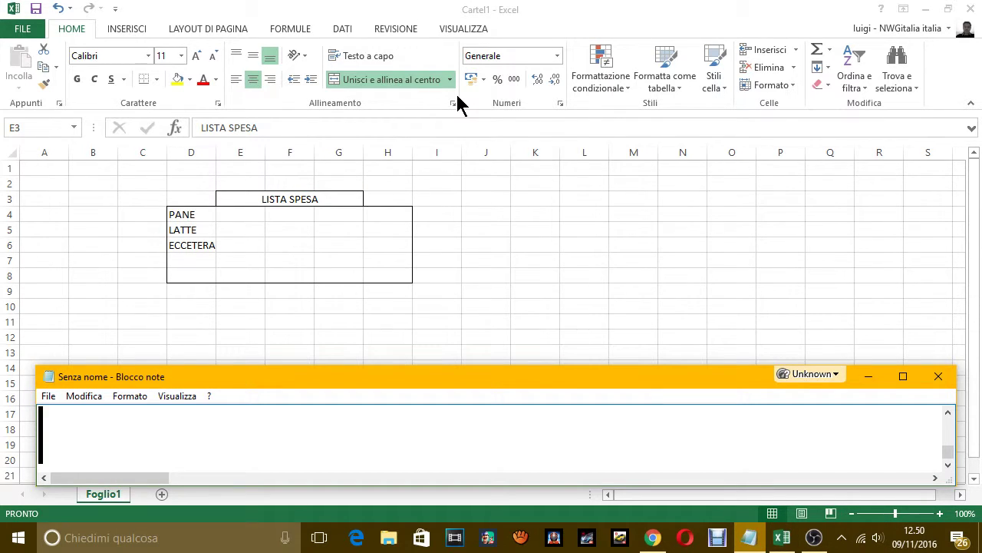
text(FACCIO UJN A)
key(BackSpace)
text(O )
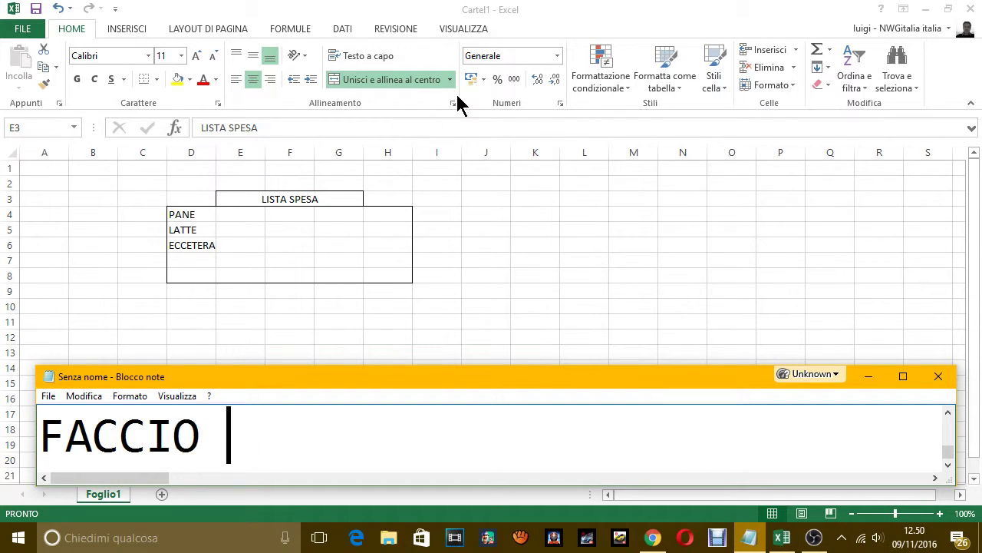
text(UJN A)
key(BackSpace)
key(BackSpace)
key(BackSpace)
key(BackSpace)
text(N )
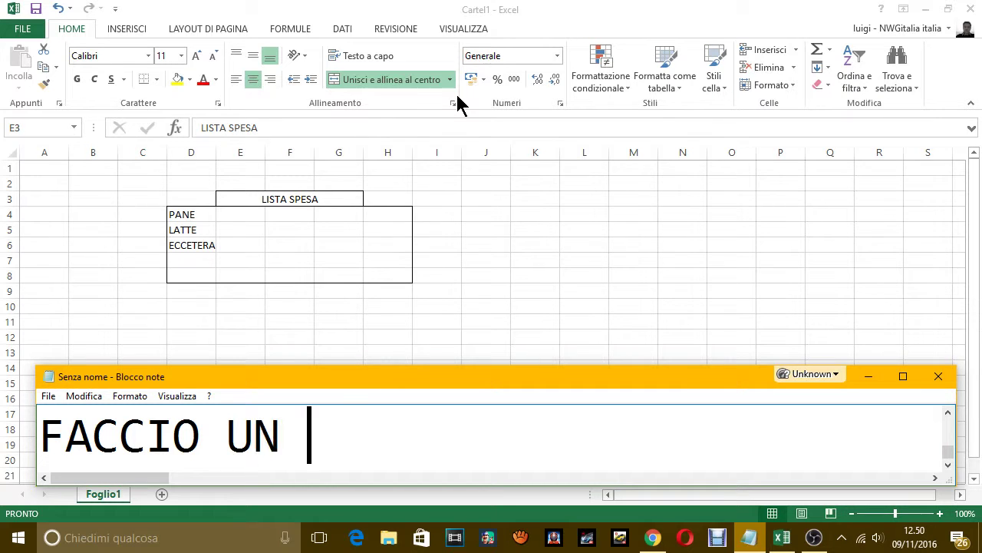
text(ALTRO ESEMPIO )
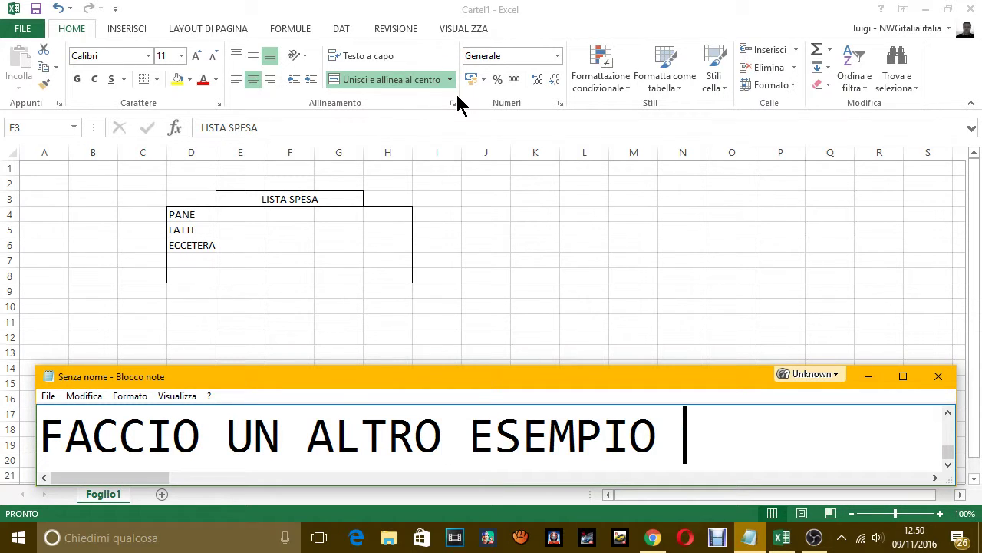
text(VELOCE)
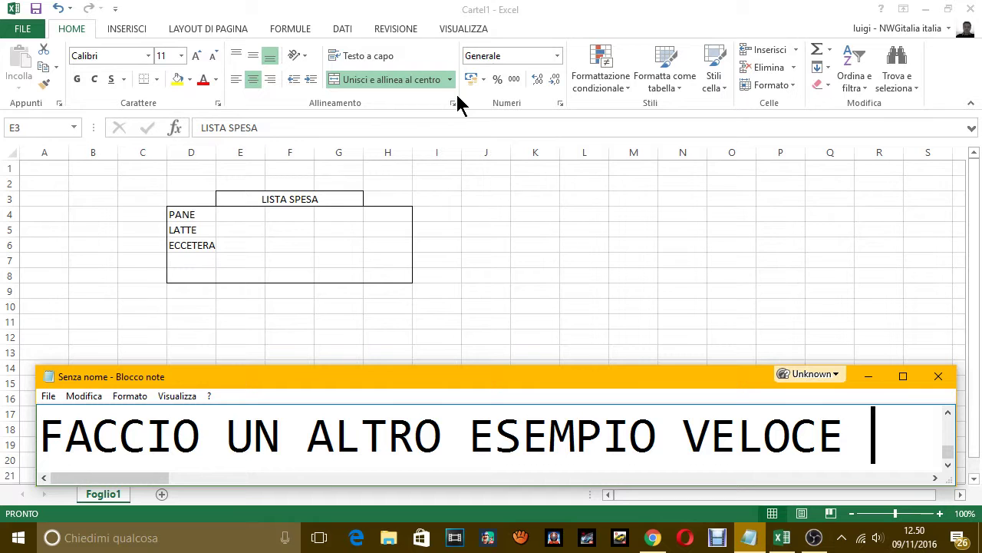
key(alt+Tab)
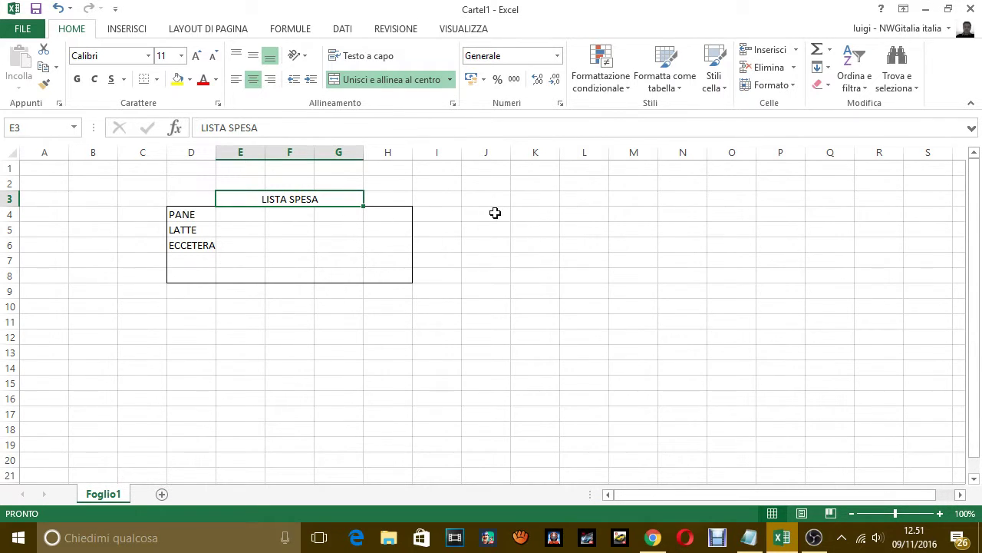
Frame the empty block J4:O10 with an outline border through Formato celle
drag(495, 213, 743, 305)
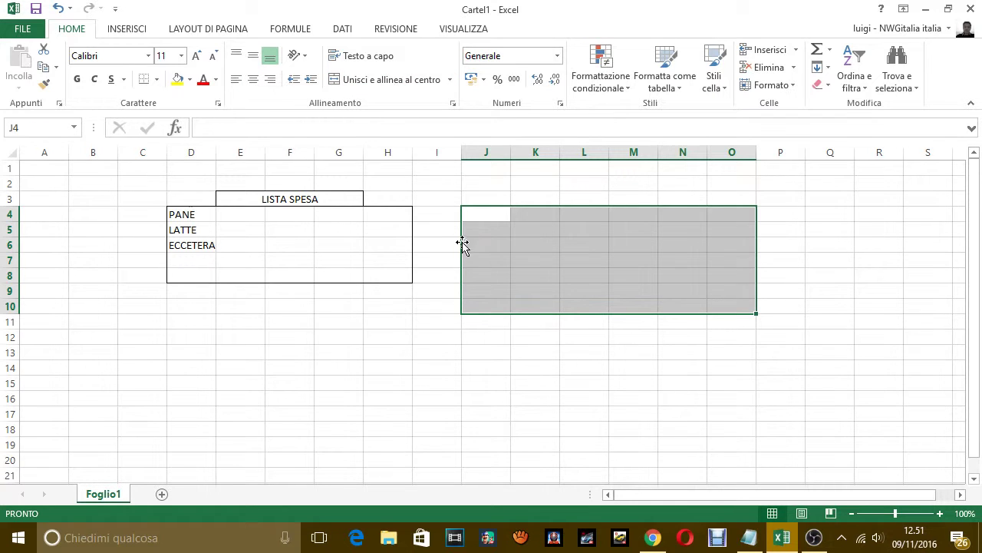
right_click(502, 281)
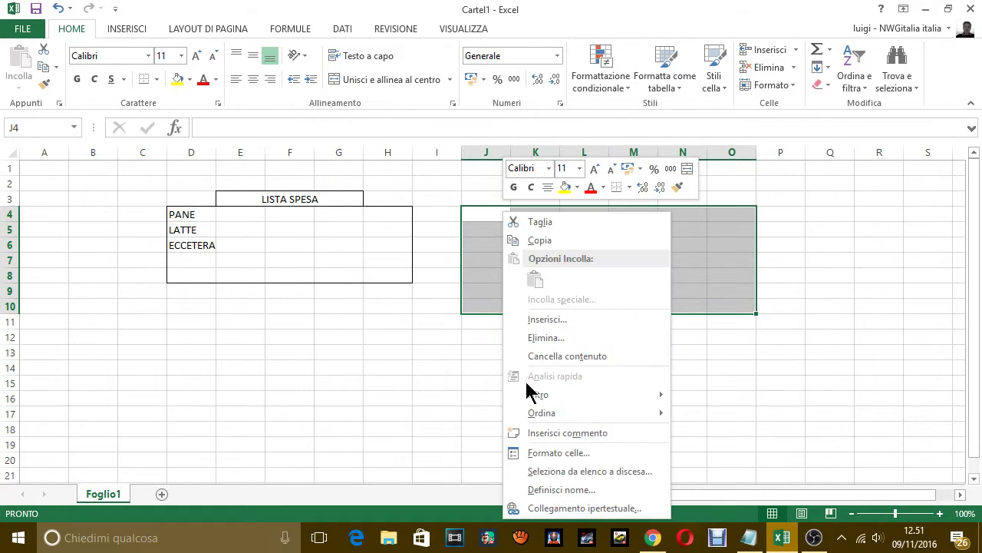
click(565, 455)
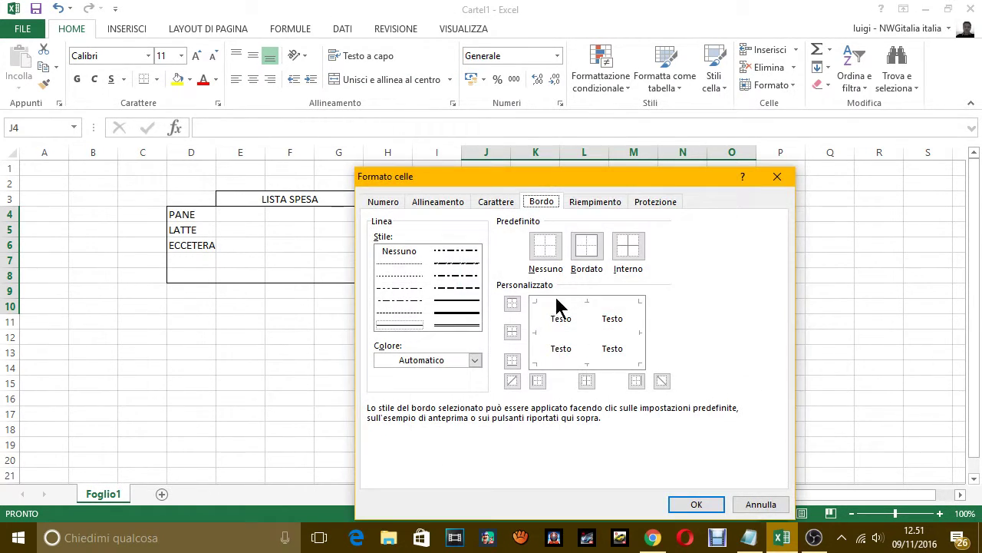
click(585, 247)
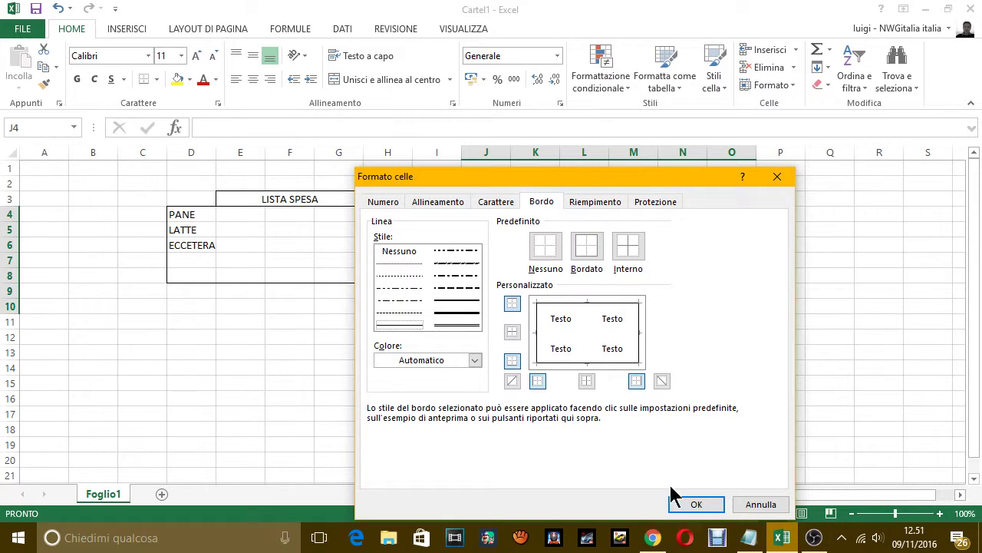
click(691, 504)
click(599, 261)
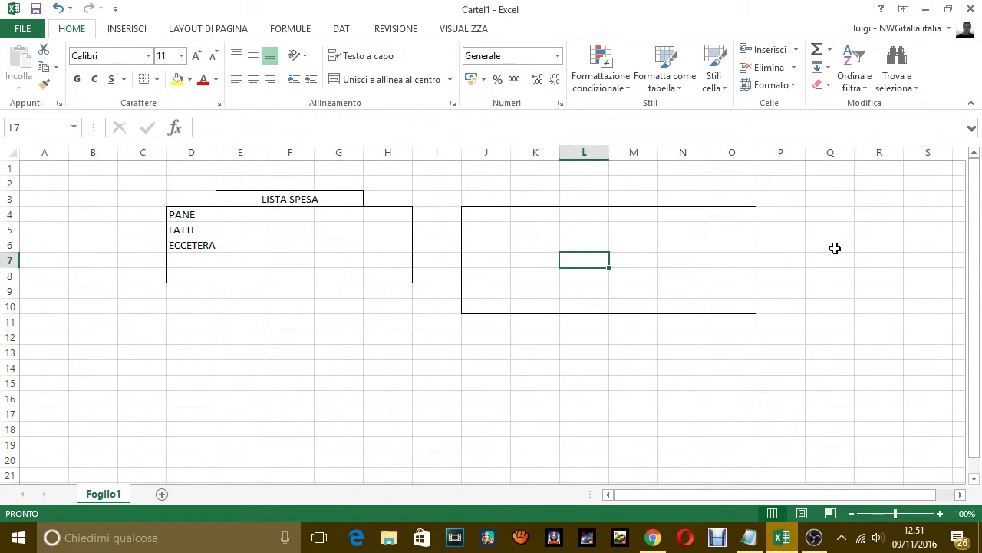
click(542, 244)
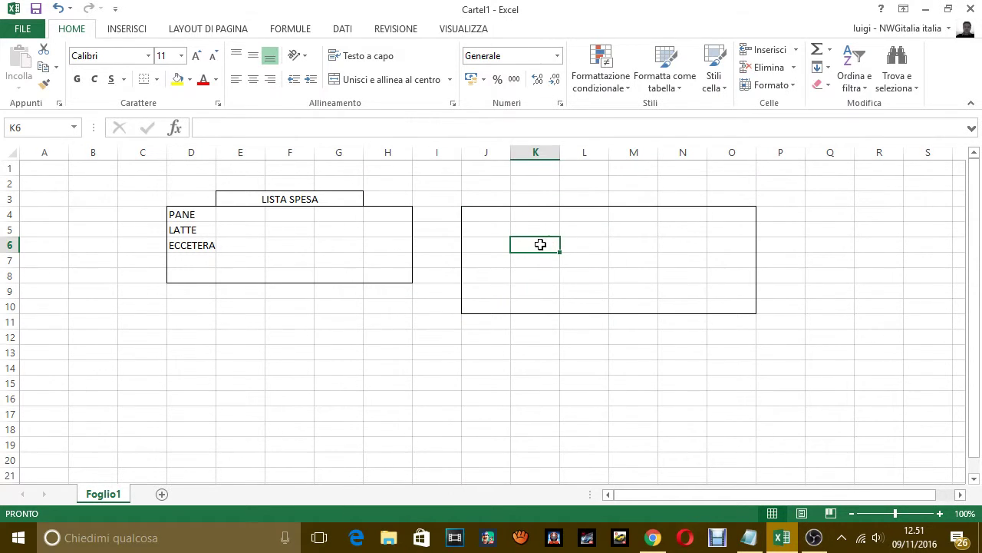
Enter 'DICIAMO CHE QUI DENTRO HO TANTE TABELLE COME A FIANCO PER ESEMPIO' in cell J6
click(492, 243)
text(DICIA)
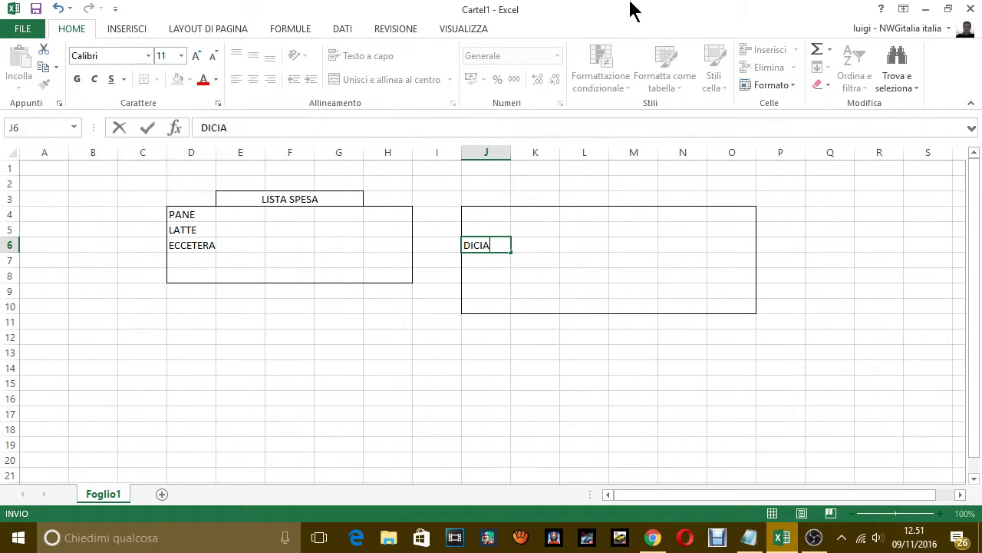
text(MO CHEQUEI)
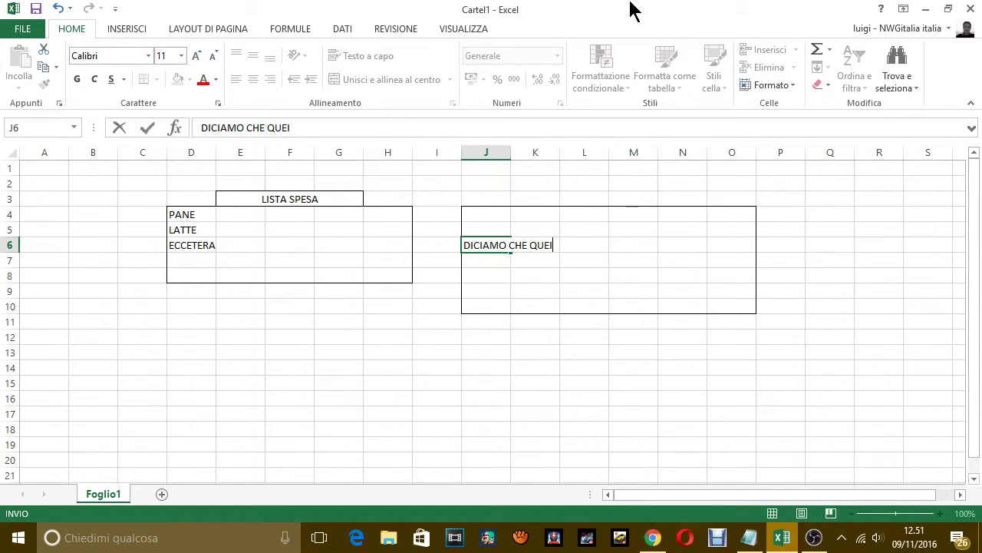
key(BackSpace)
key(BackSpace)
text(I DENTRO)
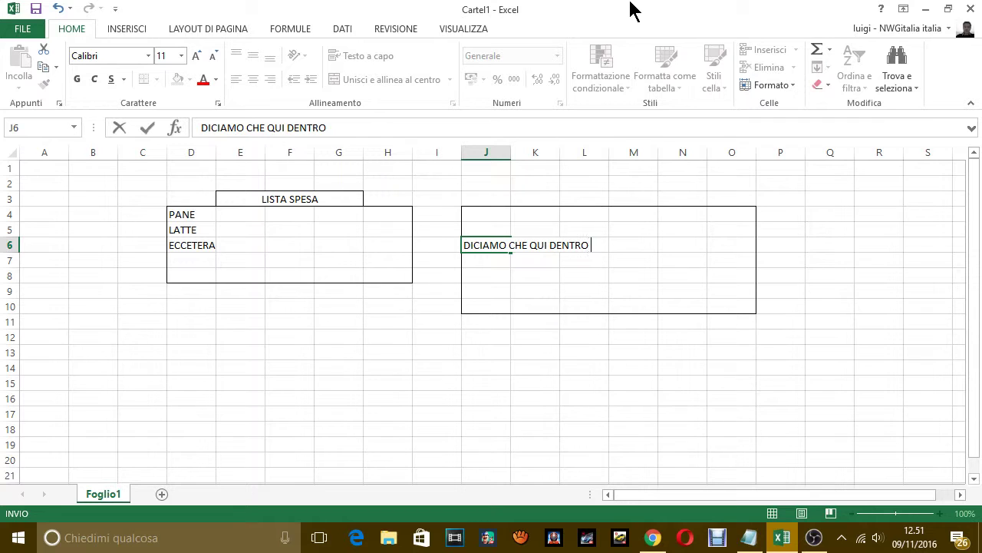
text( HO)
text(TANTETABLE)
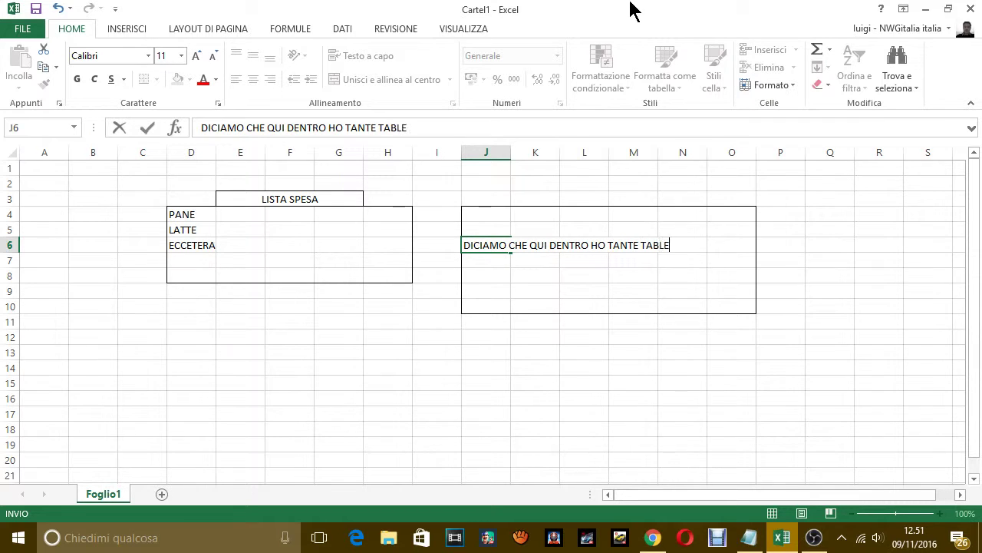
key(BackSpace)
key(BackSpace)
text(ELLE COME)
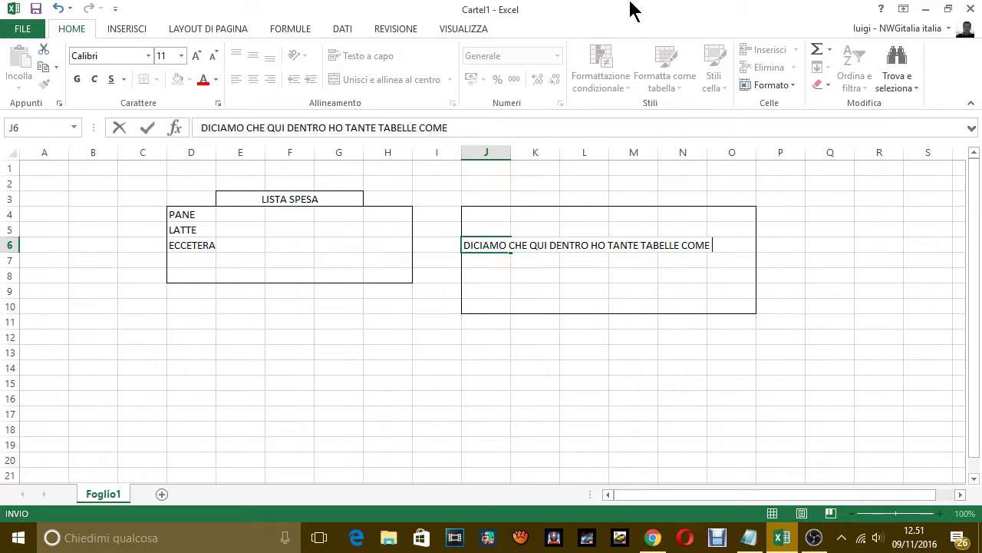
text( A FIANCO)
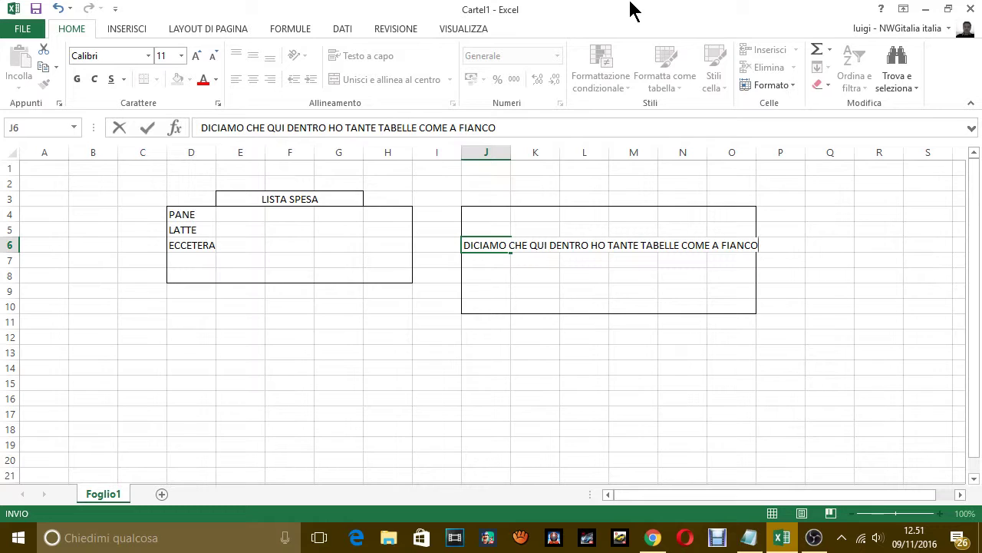
text( PER ESE)
text(MPIO)
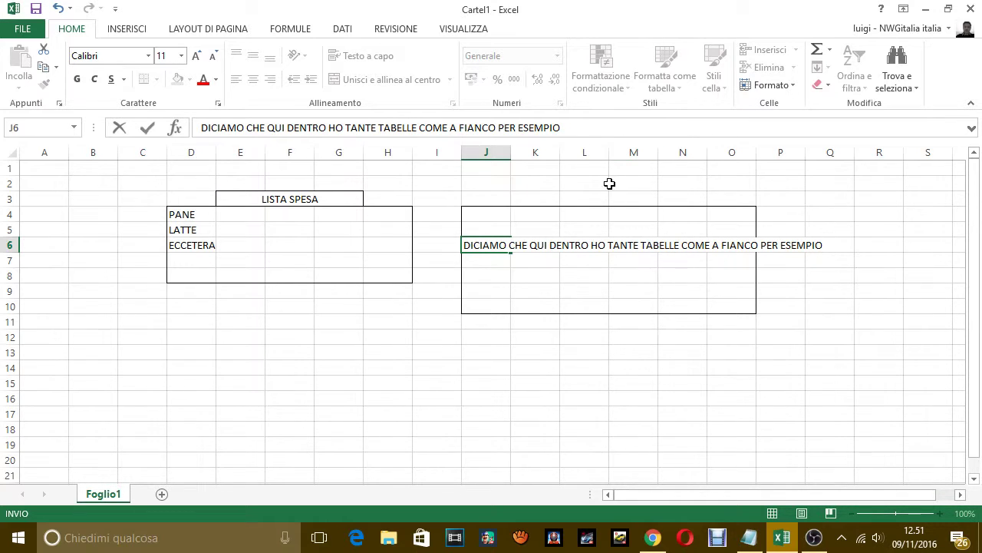
click(589, 197)
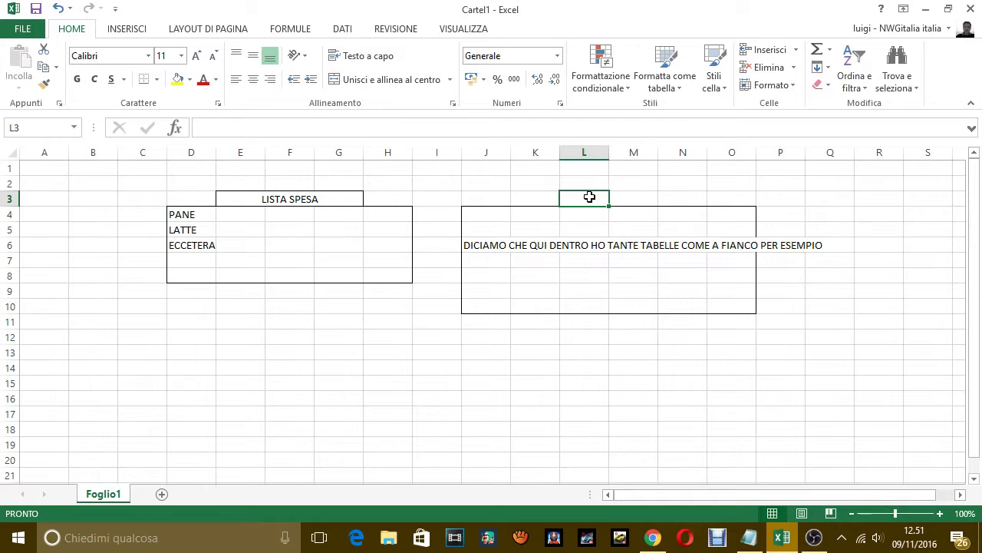
click(539, 201)
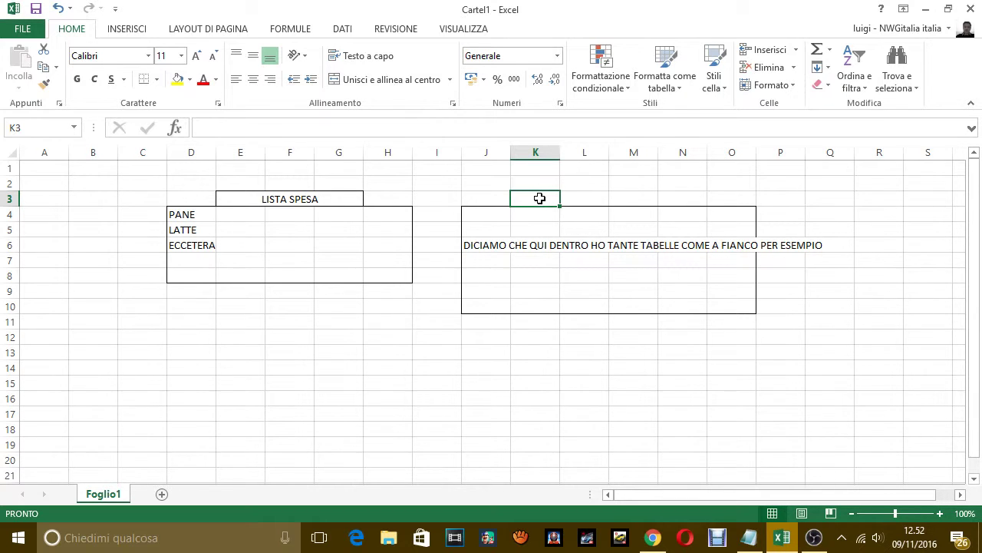
Type the title 'LISTA DELLA SPESA' into cell K3, fixing typos along the way
mouse_move(540, 198)
mouse_down()
mouse_move(664, 199)
mouse_move(625, 198)
mouse_up()
click(540, 201)
text(LISTA TAB)
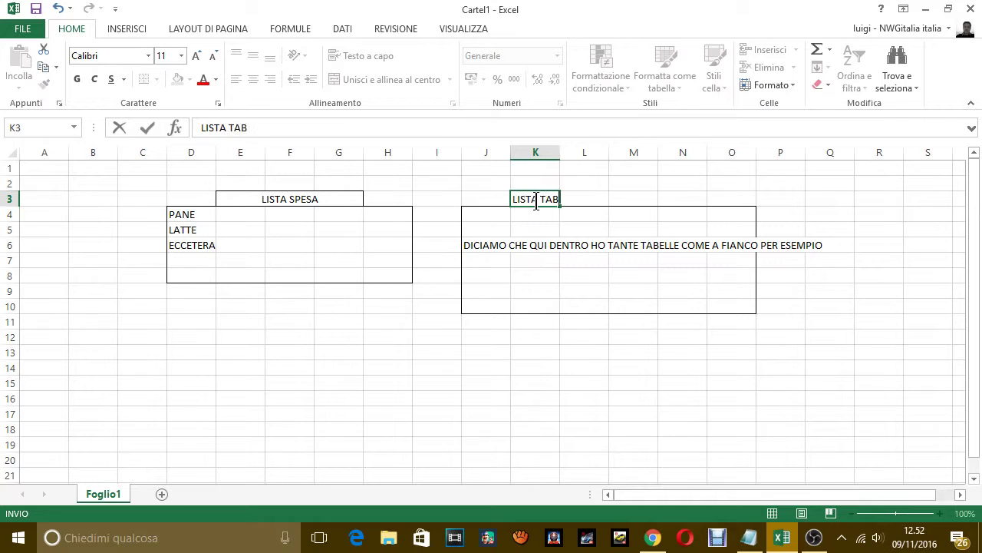
text(ELL)
key(BackSpace)
key(BackSpace)
key(BackSpace)
key(BackSpace)
key(BackSpace)
key(BackSpace)
key(BackSpace)
text(DELLA SP)
text(ESE)
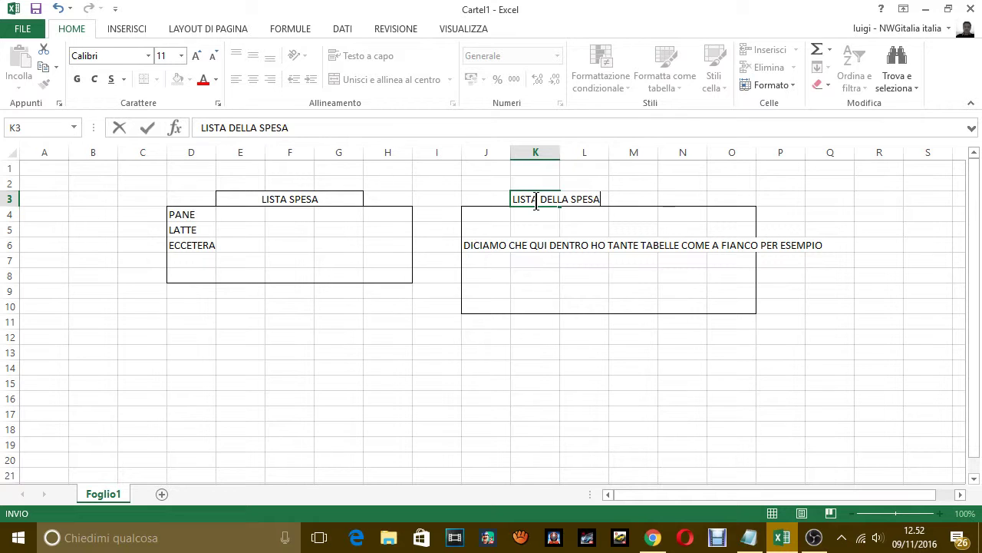
click(634, 197)
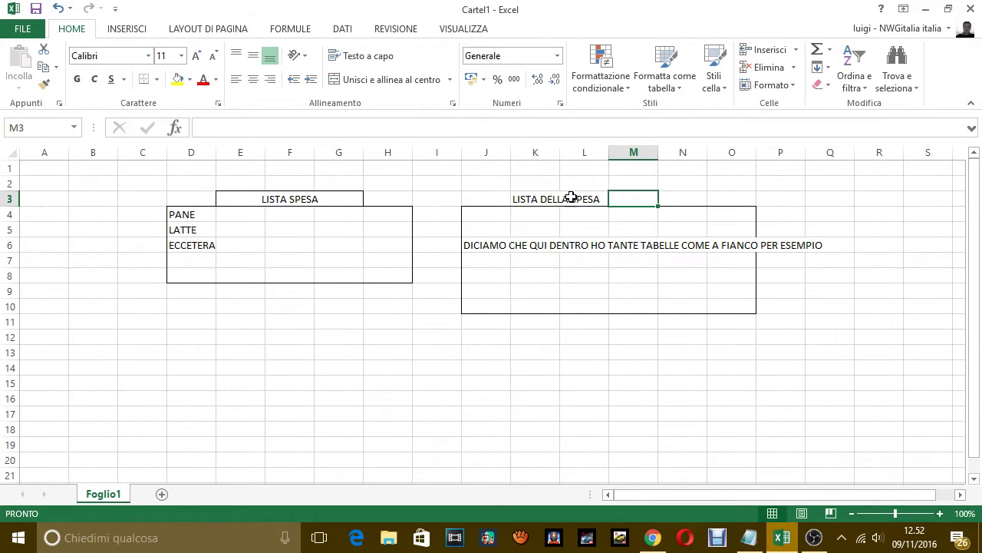
click(538, 199)
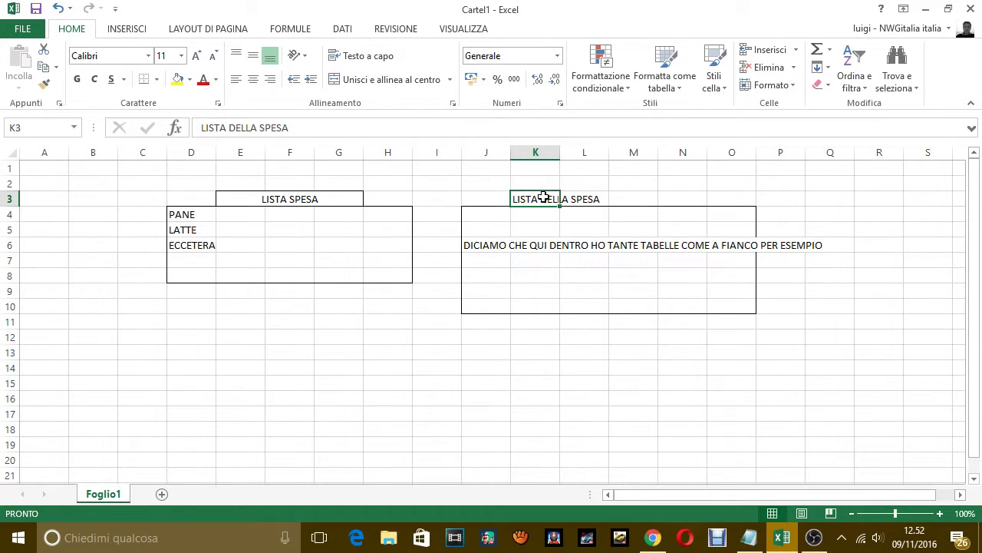
Merge and centre K3:N3, and make the title red text on a yellow fill
drag(544, 199, 678, 204)
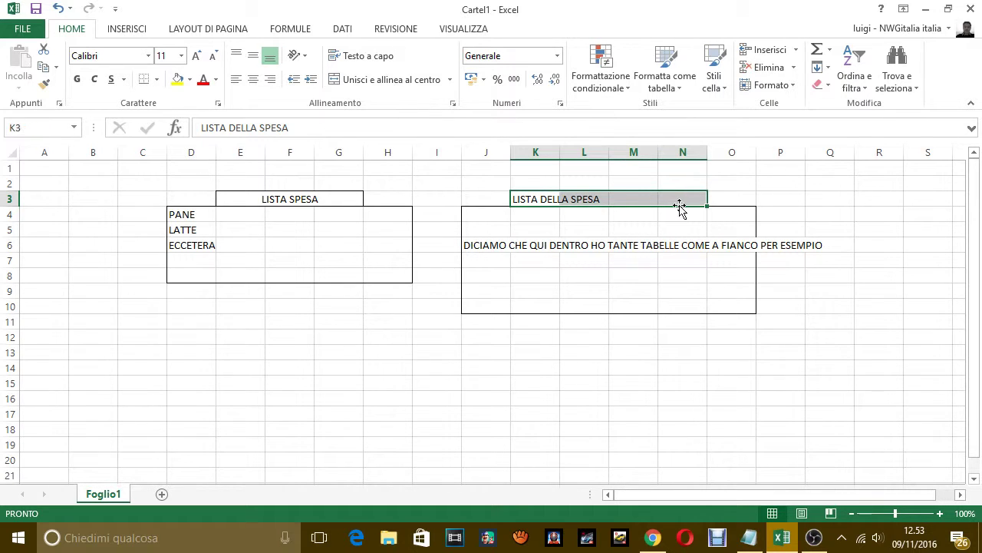
click(389, 79)
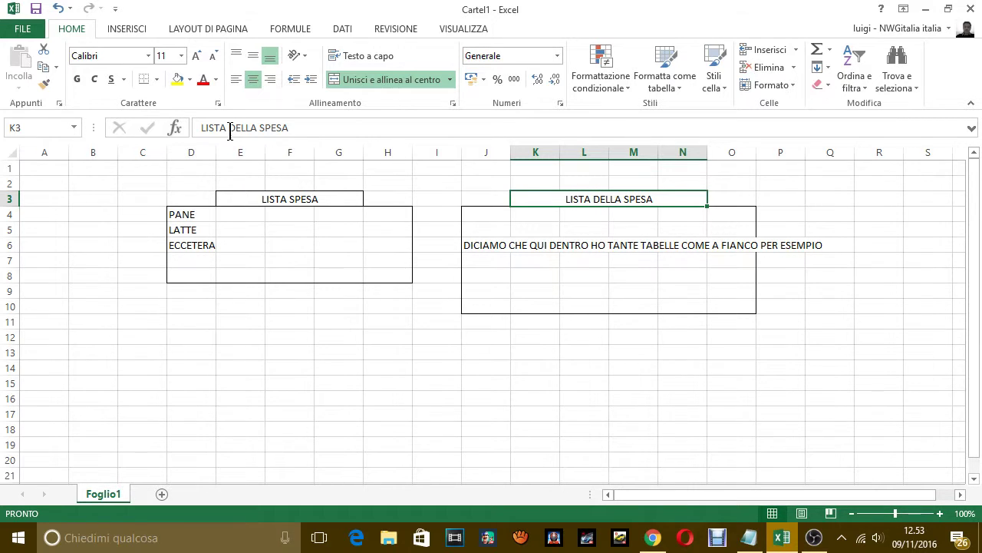
click(204, 79)
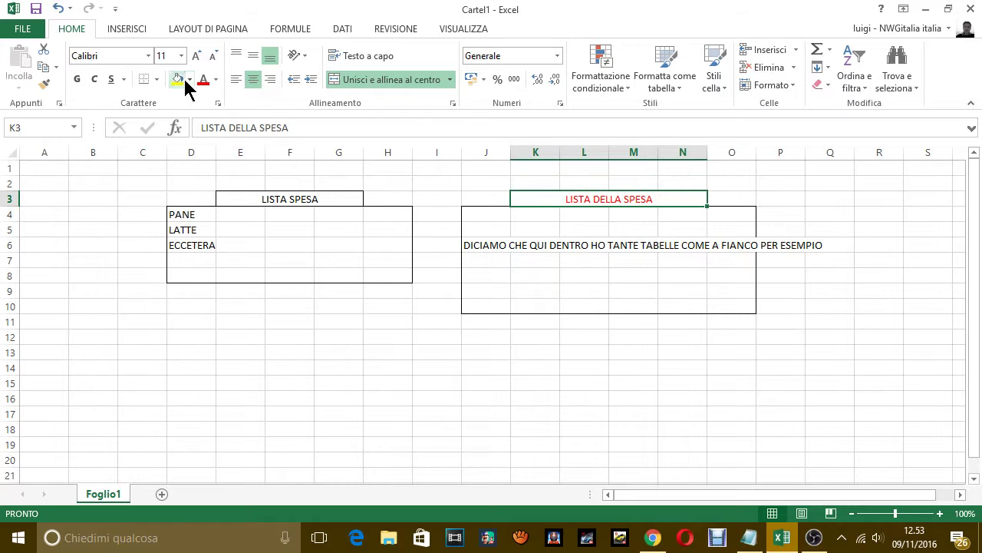
click(178, 80)
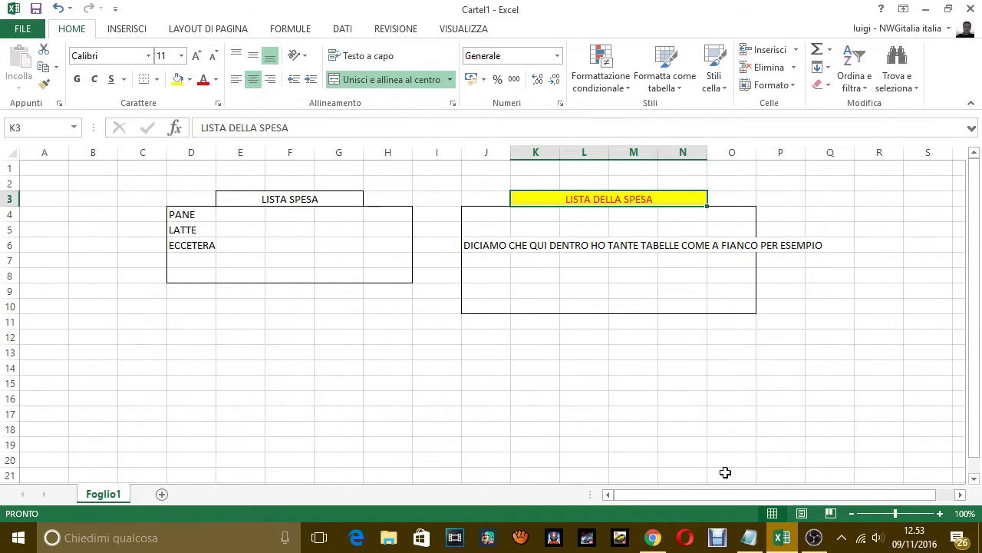
click(748, 537)
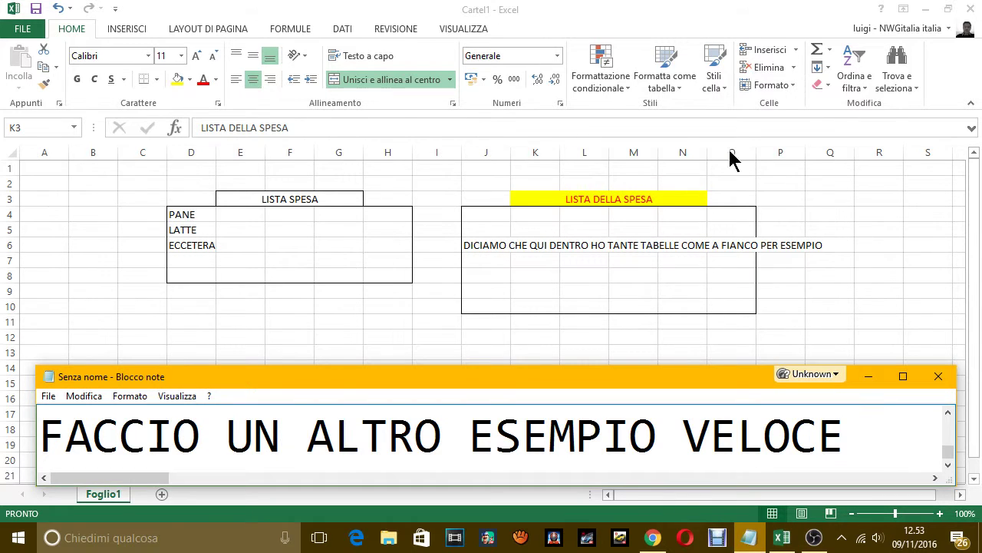
Replace the caption with 'VISTO, ORA HO UNITO QUATTRO CELLE / E ABBIAMO ANCHE COLORATO LE PAROLE E LA CELLA'
key(ctrl+a)
key(BackSpace)
text(VISTO)
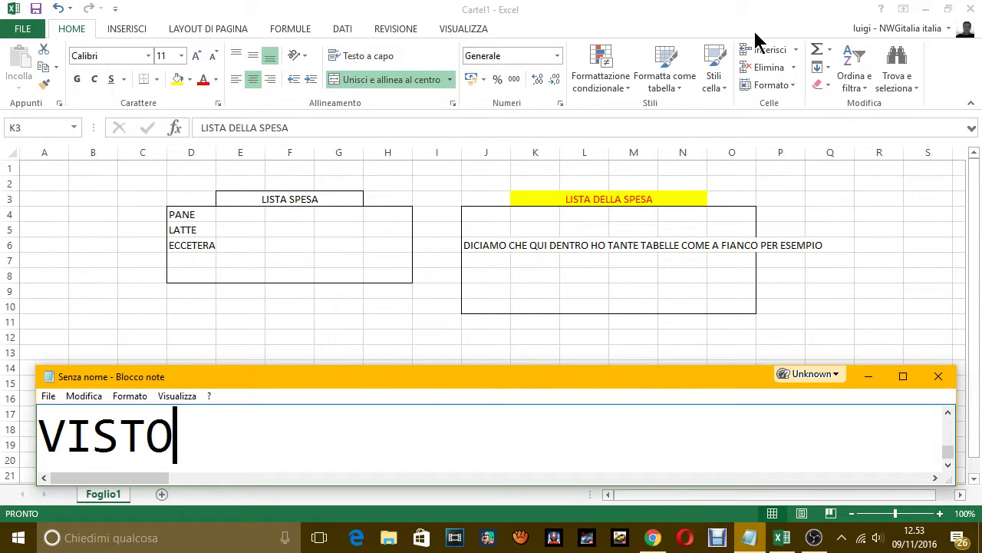
text(, ORA HO UN)
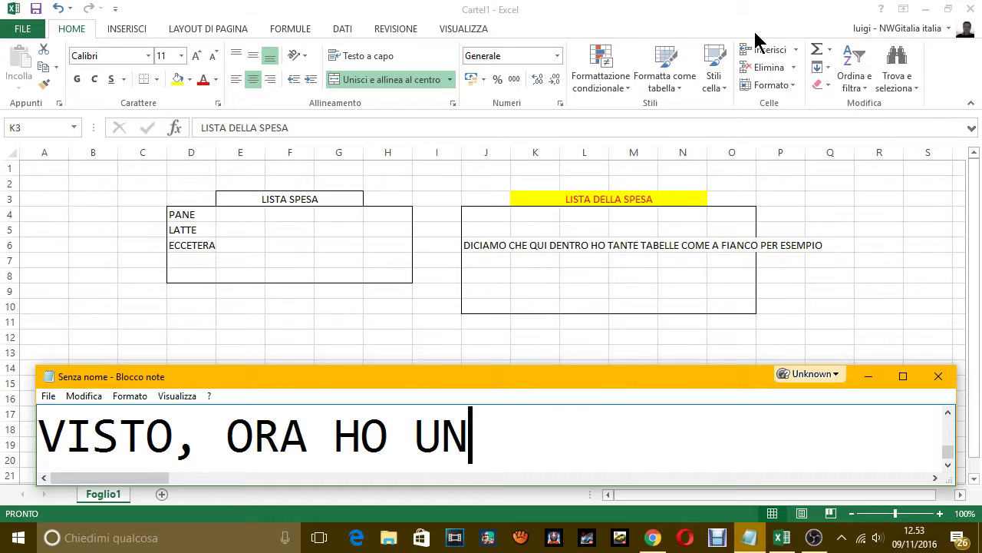
text(ITO QUA)
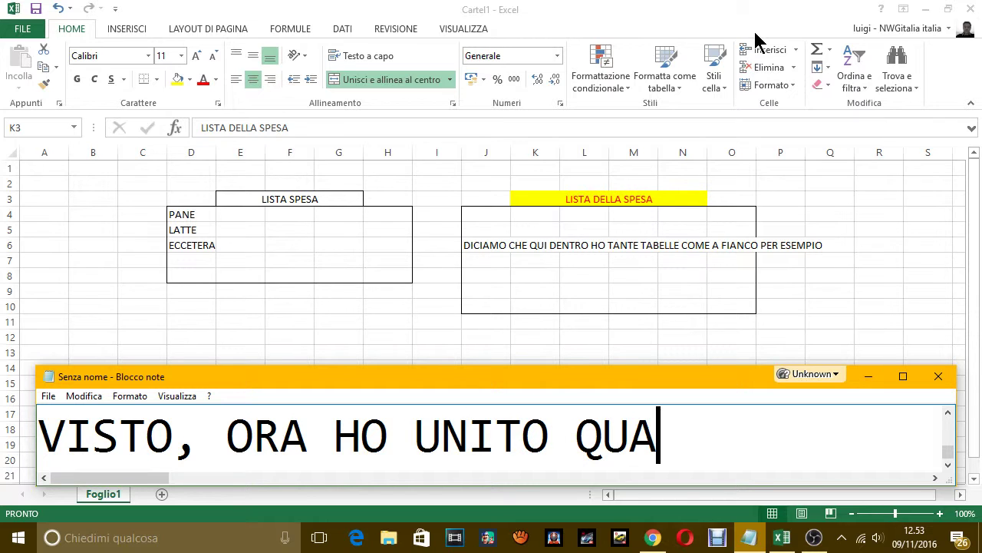
text(TTRO E)
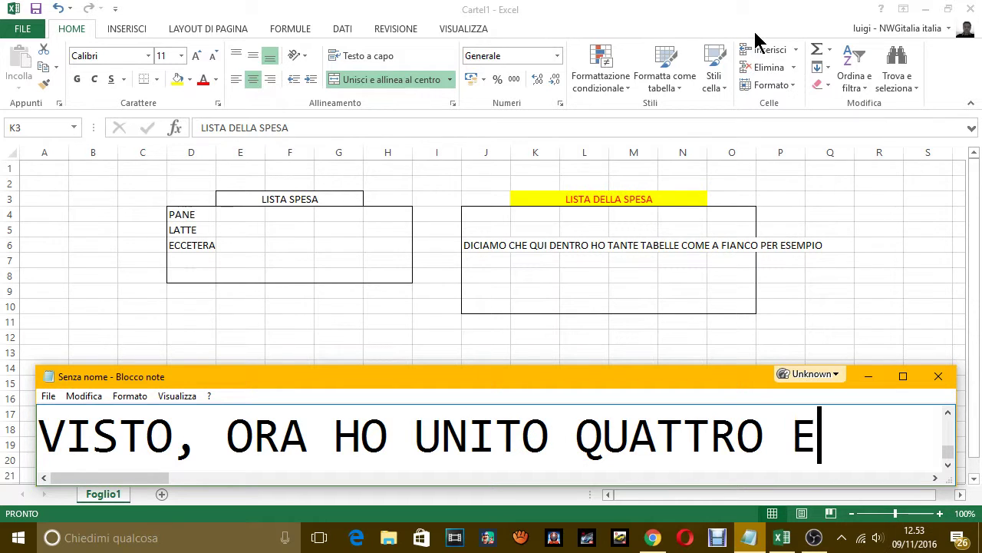
key(BackSpace)
key(BackSpace)
text(CE)
key(BackSpace)
key(BackSpace)
text(CEL)
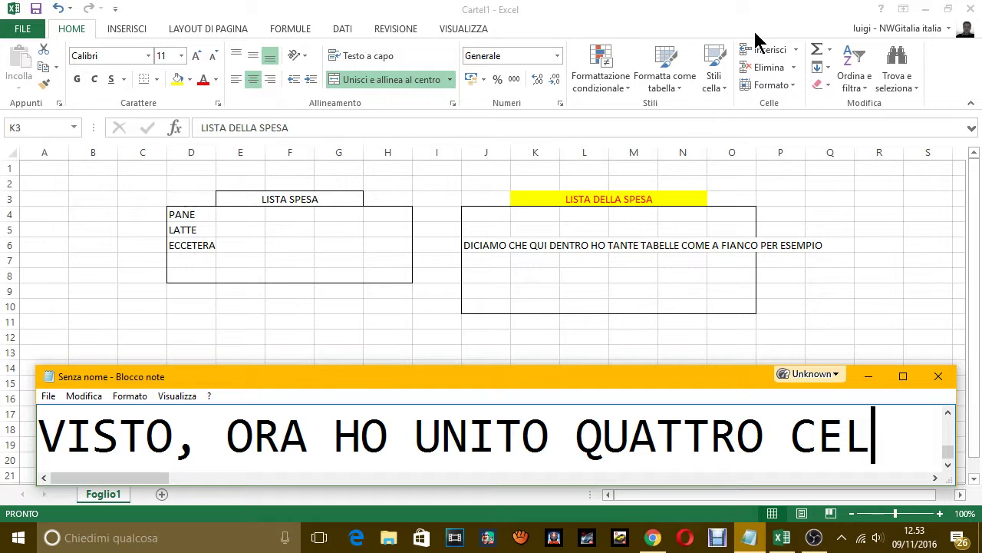
text(LE)
key(Return)
text(E ABBI)
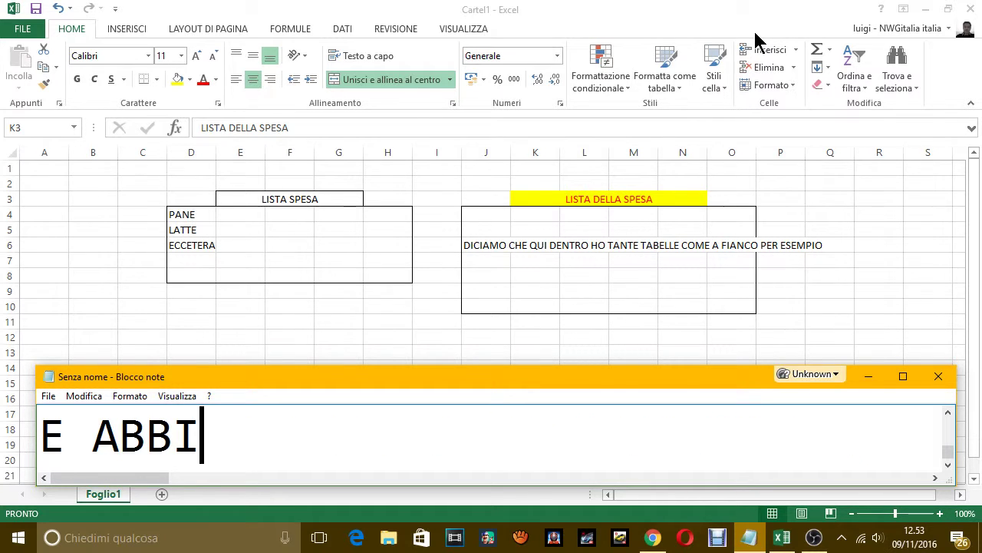
text(AMO ANCHE )
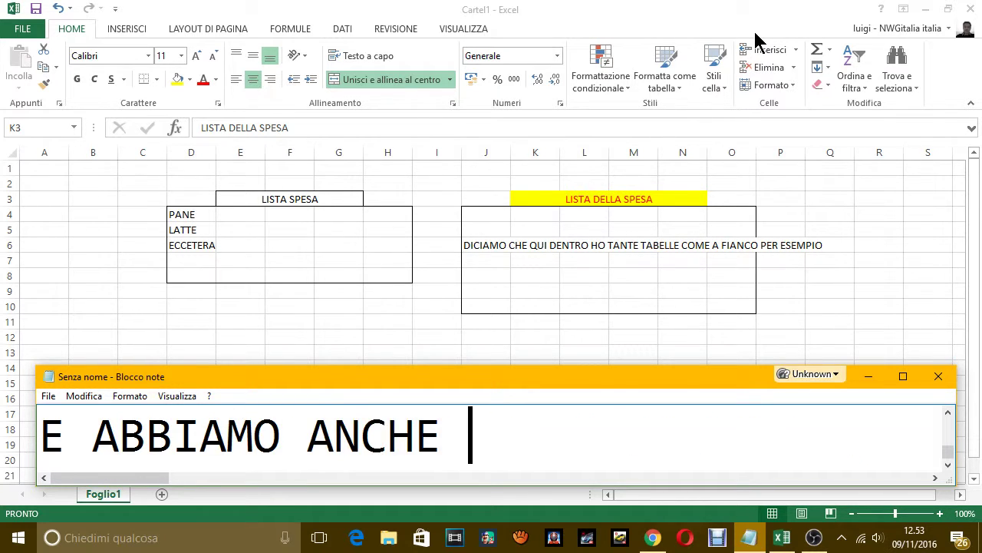
text(COLORATO )
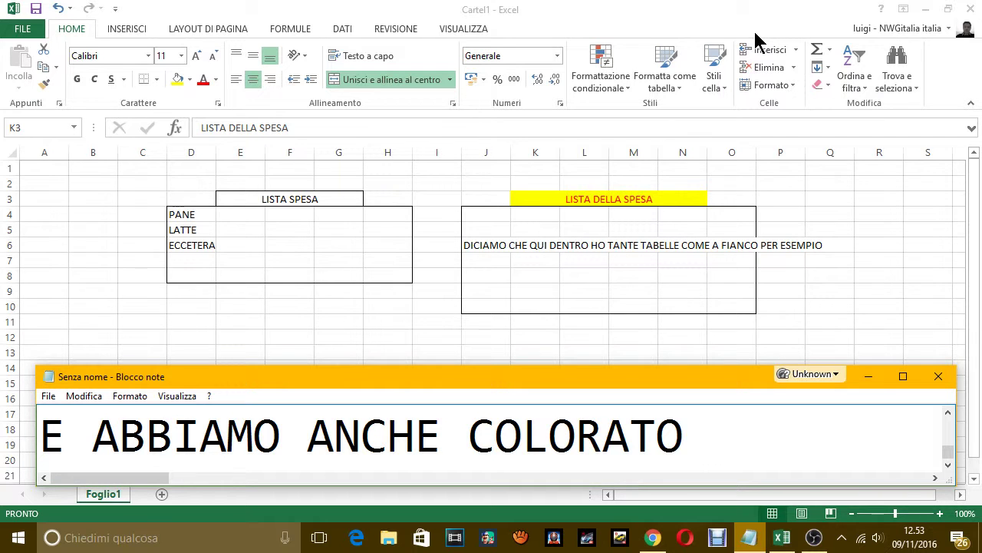
text(LE PAR)
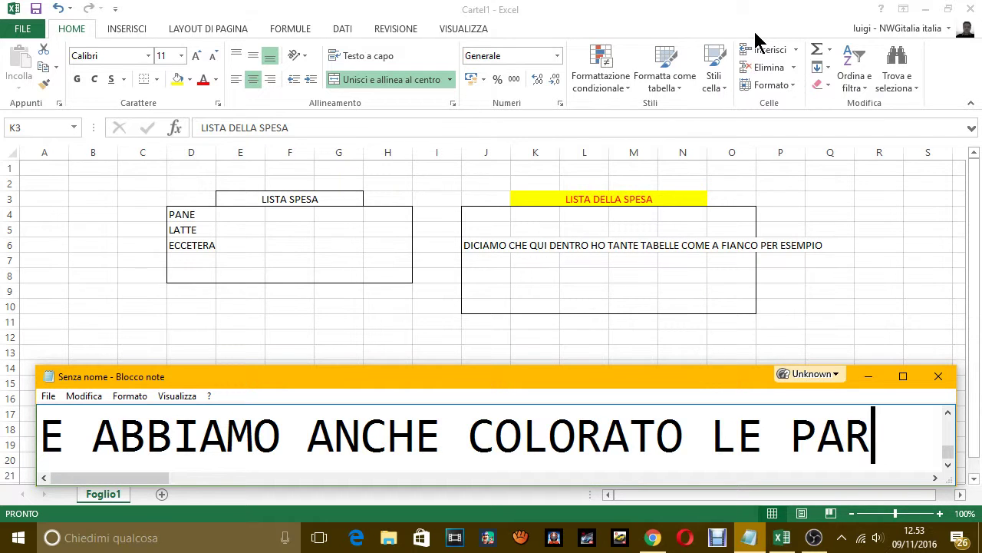
text(OLE E LA C)
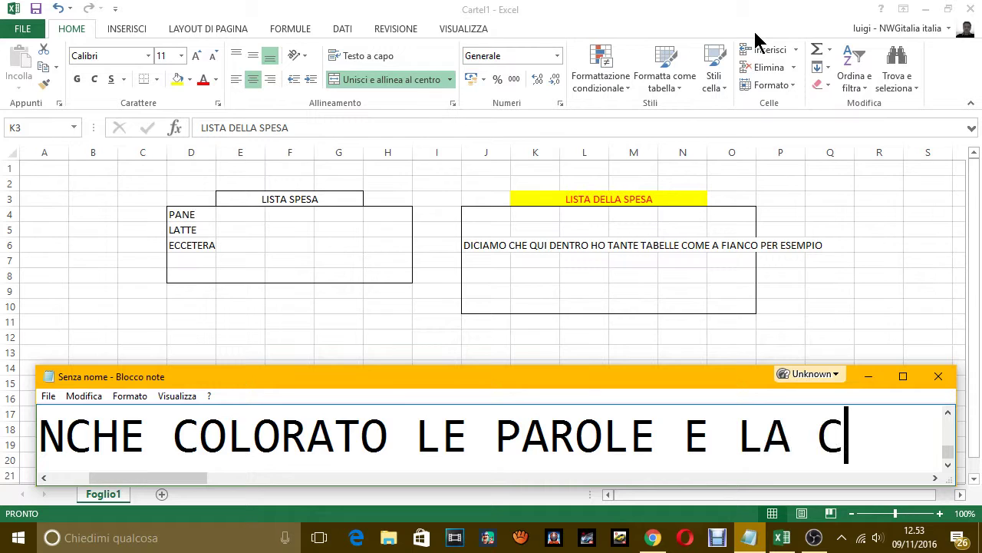
text(ELLA)
Add the line 'QUINDI COME VEDI SI POSSONO FARE TANTE COSE.'
key(Return)
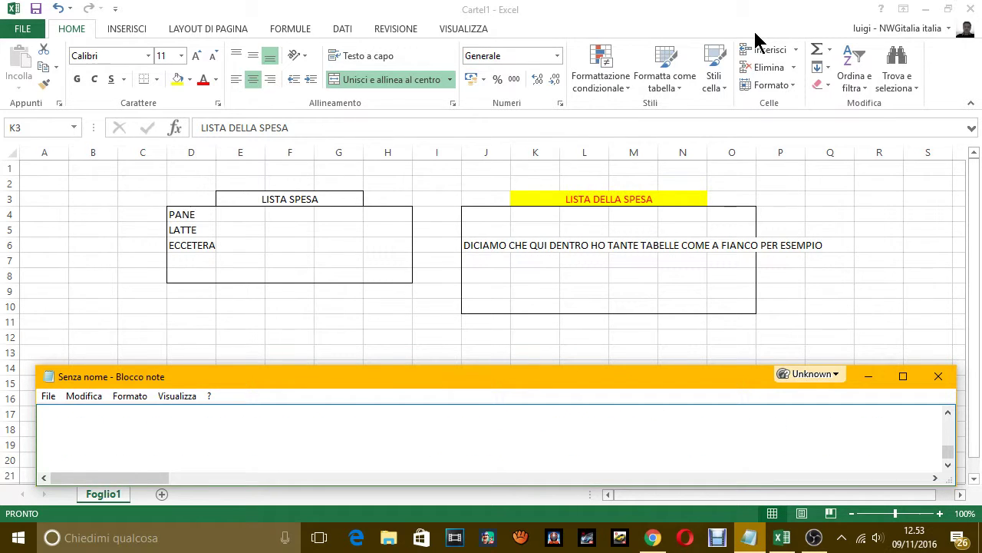
text(QUINDI C)
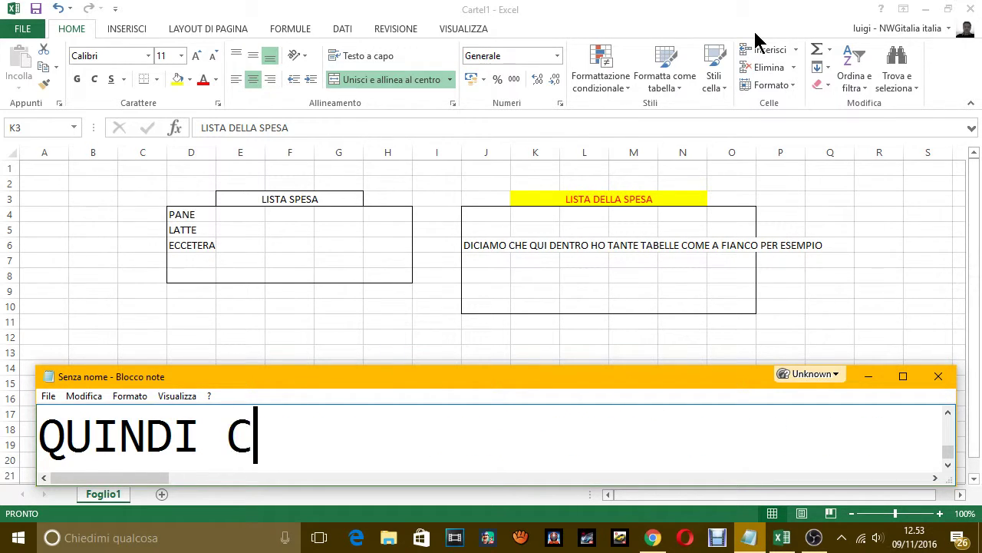
text(OME VEI)
key(BackSpace)
text(DI)
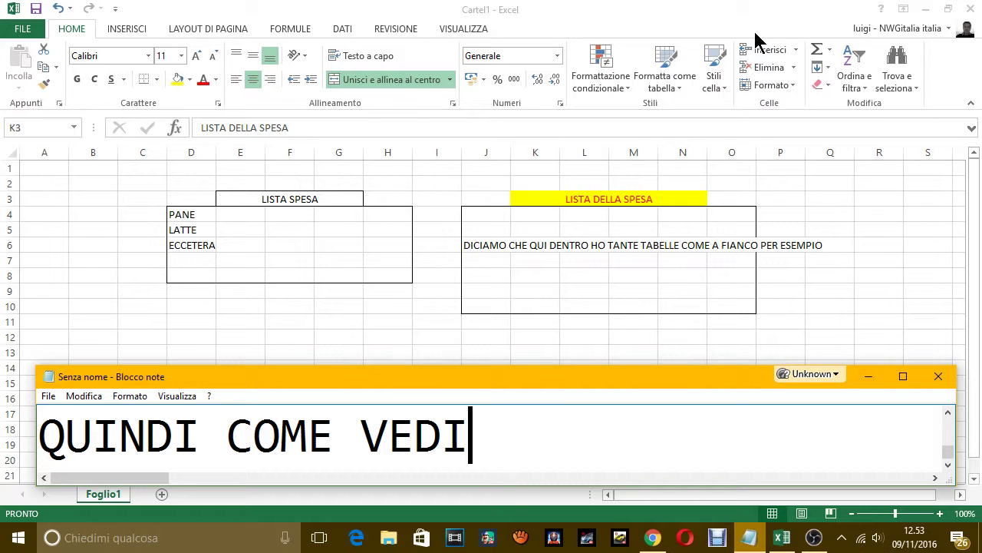
text( SI)
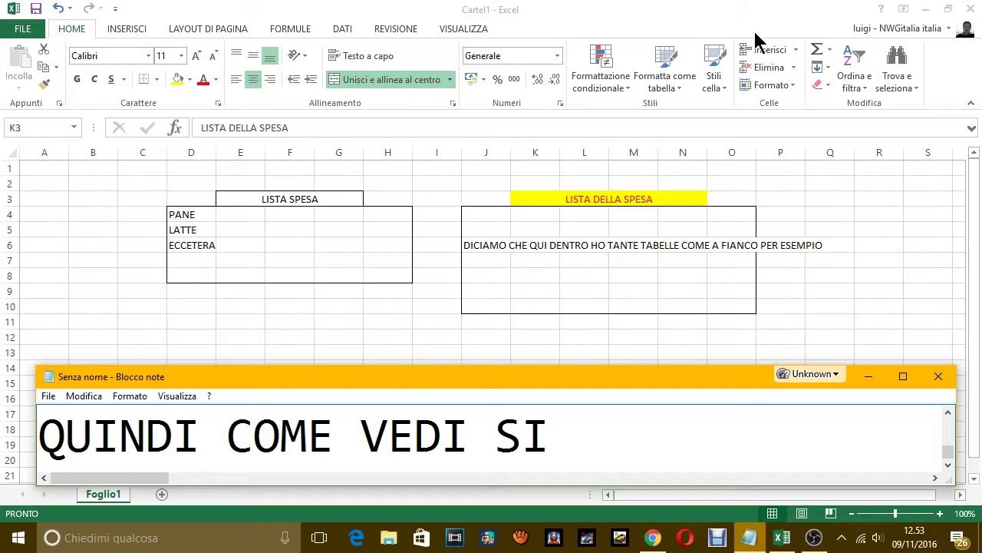
text(POSSONO B)
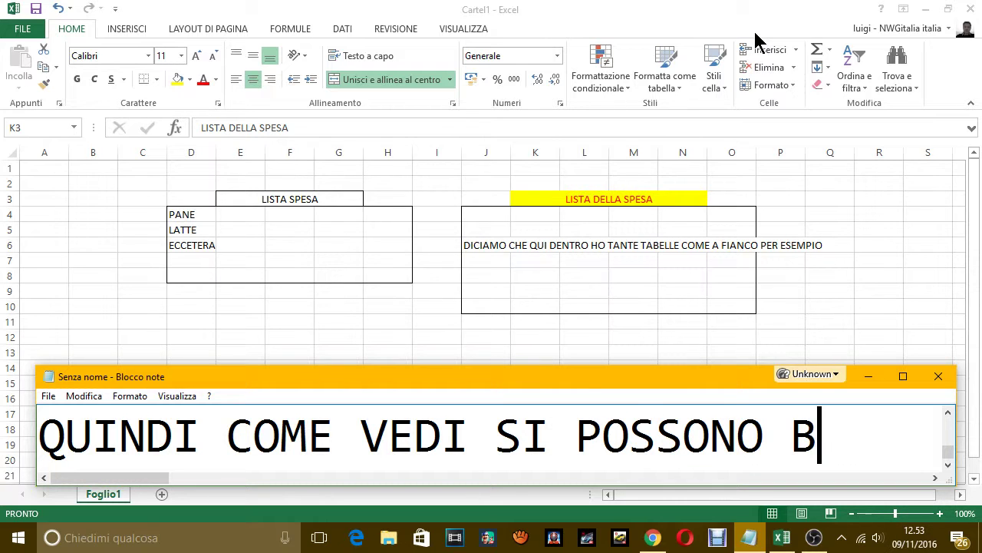
key(BackSpace)
text(FARE TANTA )
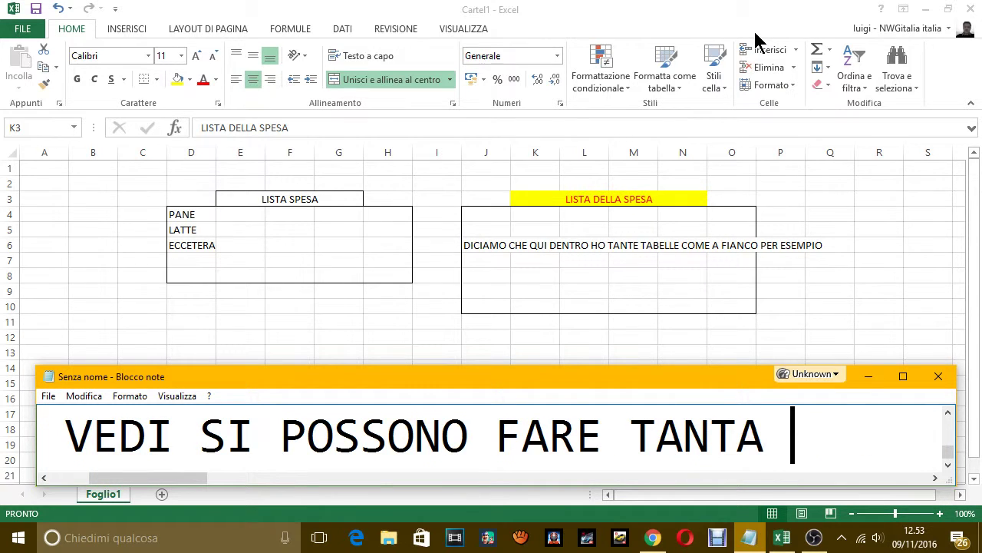
text(C)
key(BackSpace)
key(BackSpace)
key(BackSpace)
text(E COSE.)
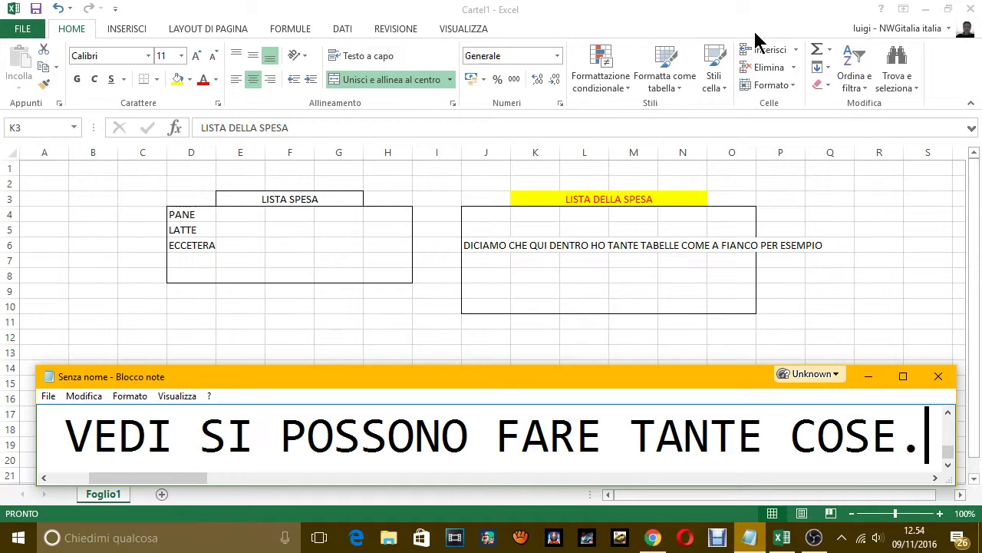
Add 'ANCORA ANDIAMO AD ABBELLIRE O FARE ALTRO' and 'PER ESEMPIO LA FACCIAMO ANCHE PIU GRANDE'
key(Return)
text(ANCOR)
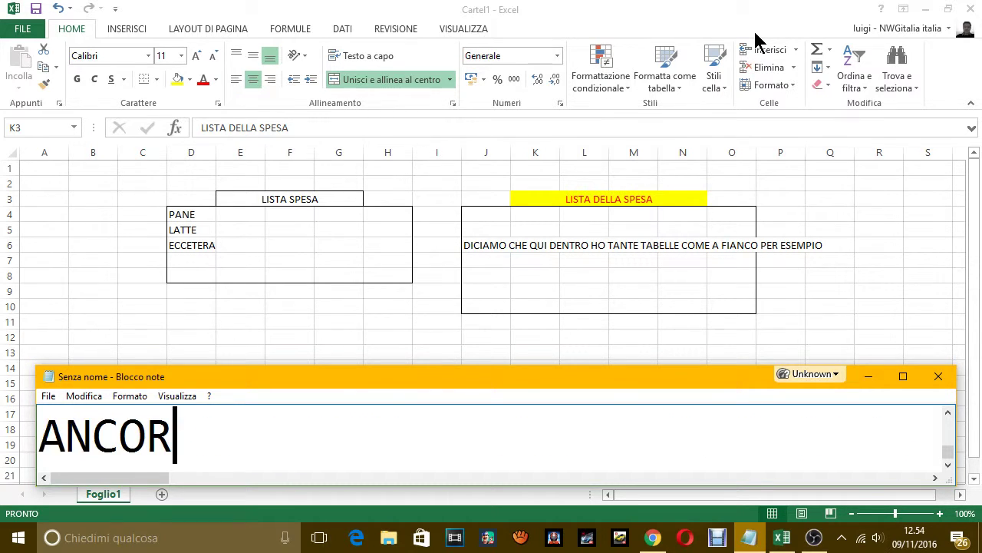
text(A  AD)
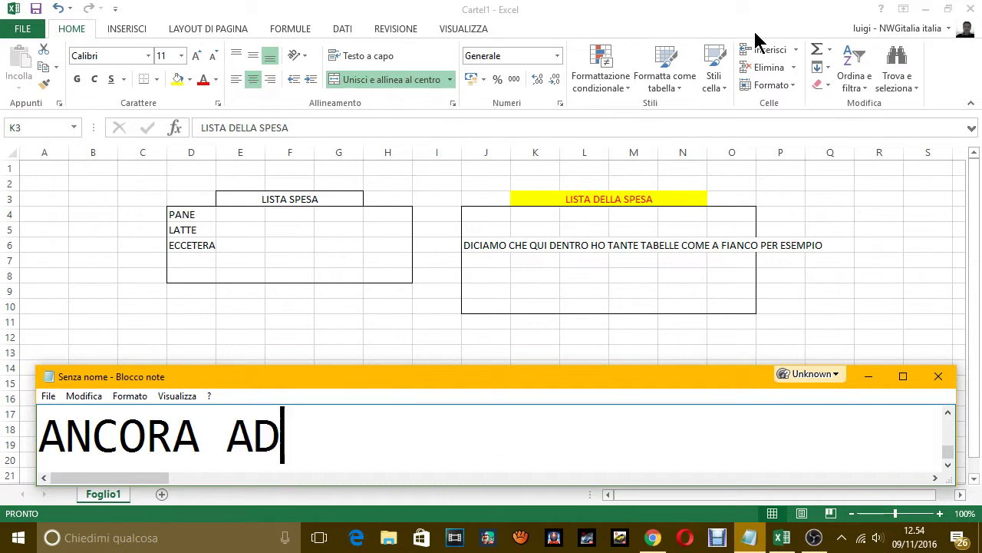
key(BackSpace)
text(NDIA)
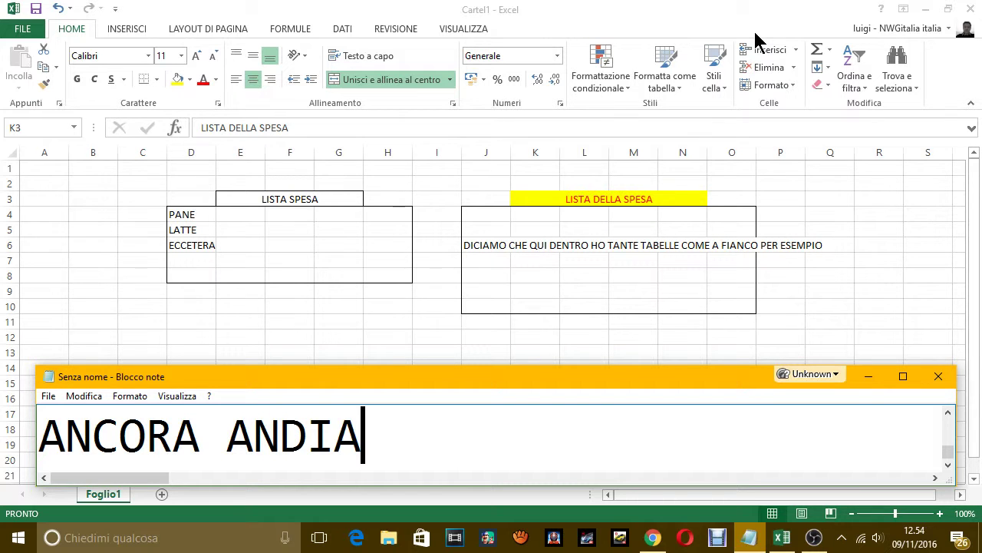
text(MO AD ABB)
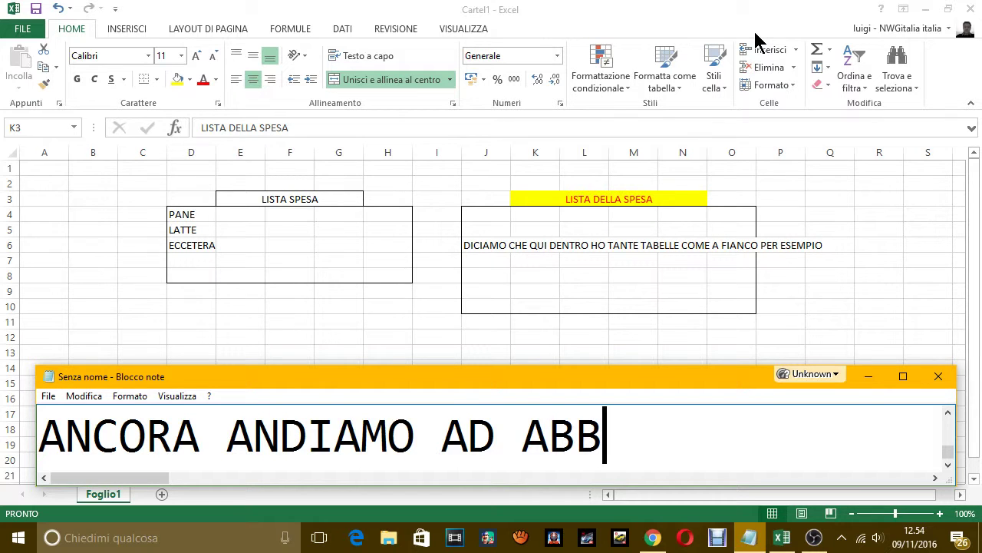
text(ELLIRE )
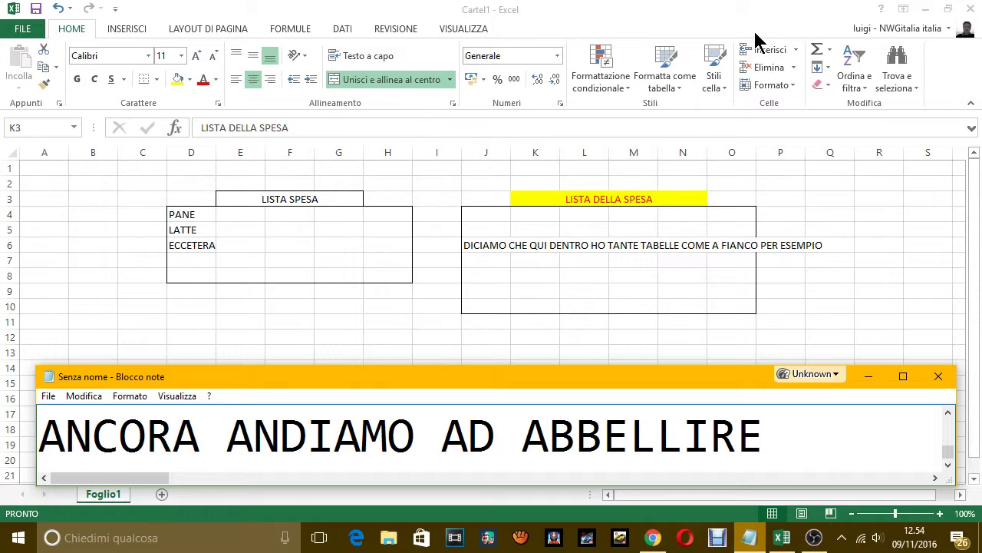
text(O FARE ALT)
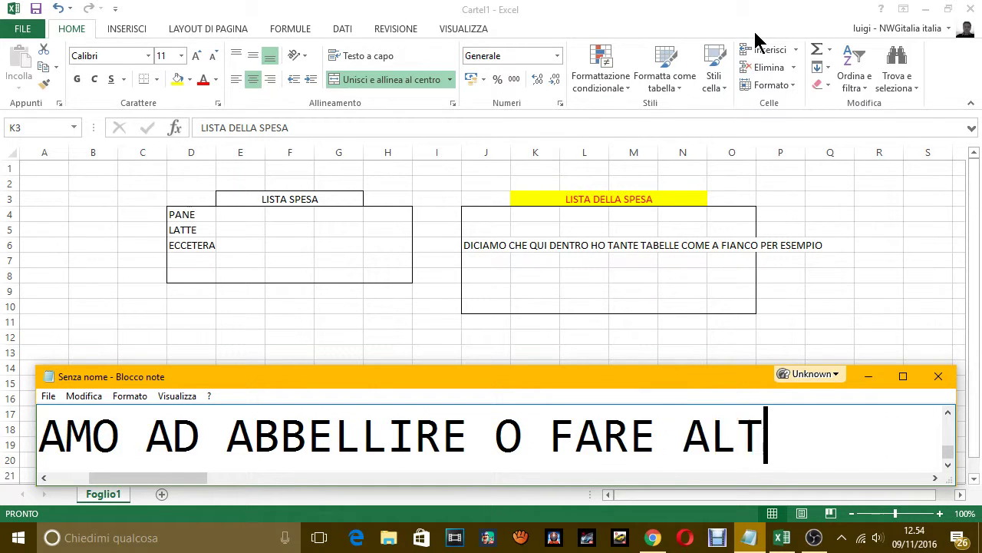
text(RO)
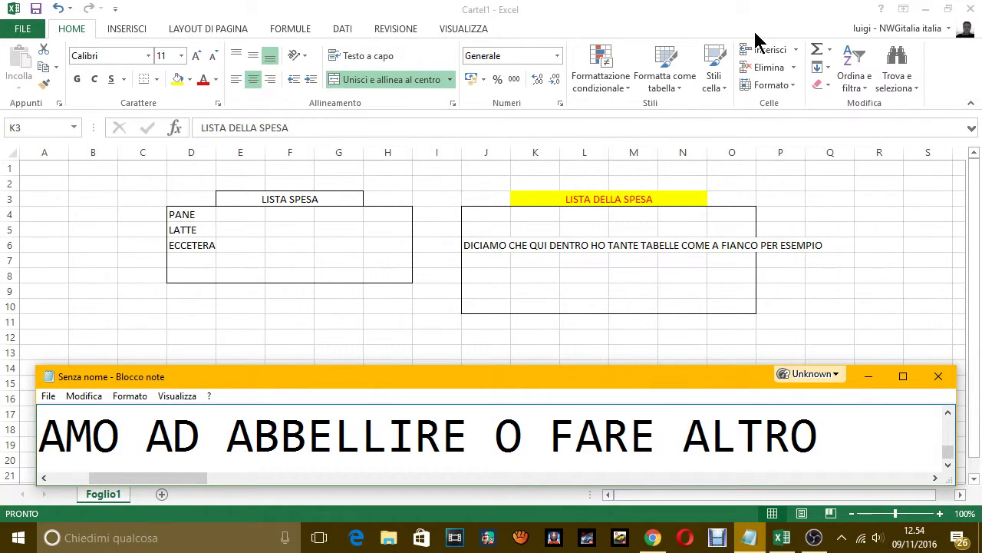
key(Return)
text(PER ESEMP)
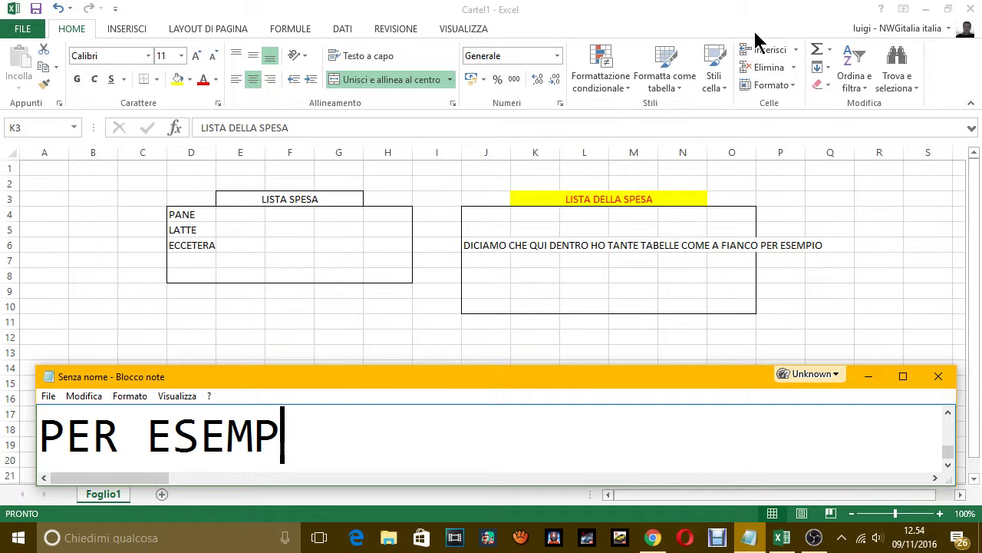
text(IO LA FACCI)
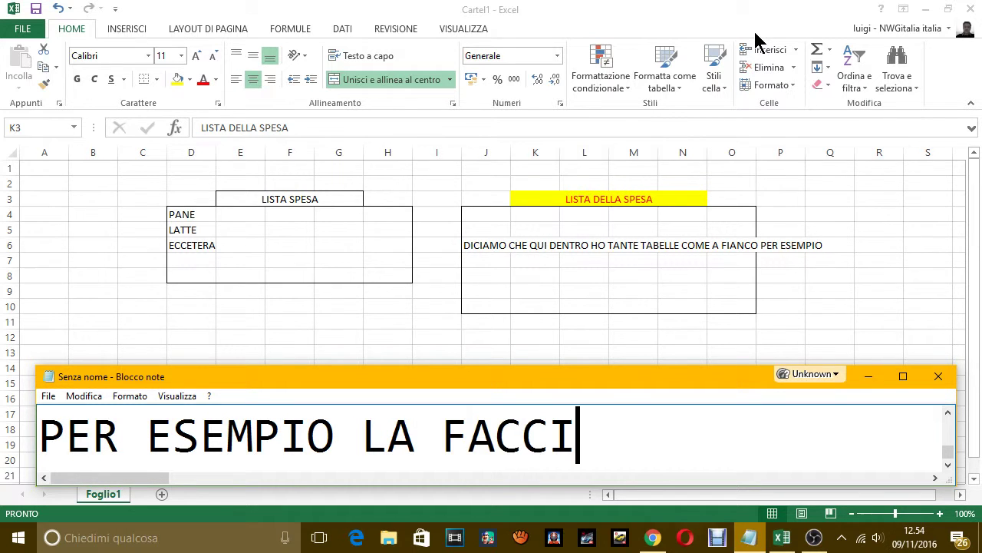
text(AMO ANCHE PIU G)
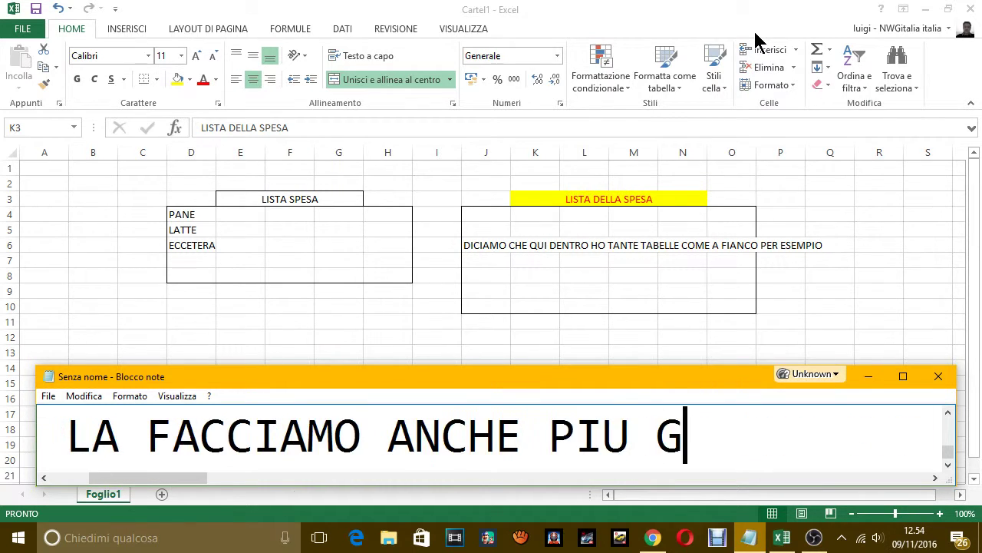
text(RANDE)
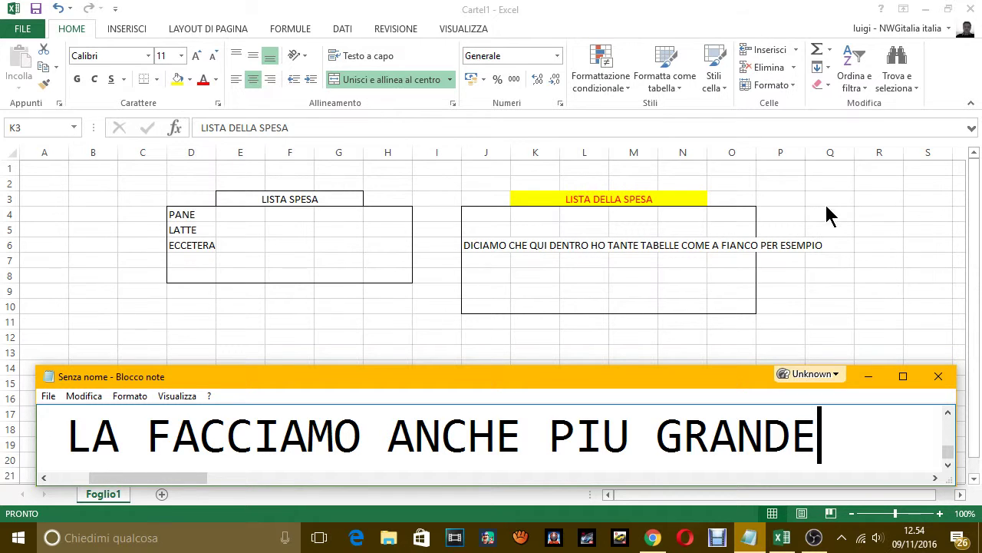
Set the merged LISTA DELLA SPESA title in K3:N3 to 48 pt
click(608, 198)
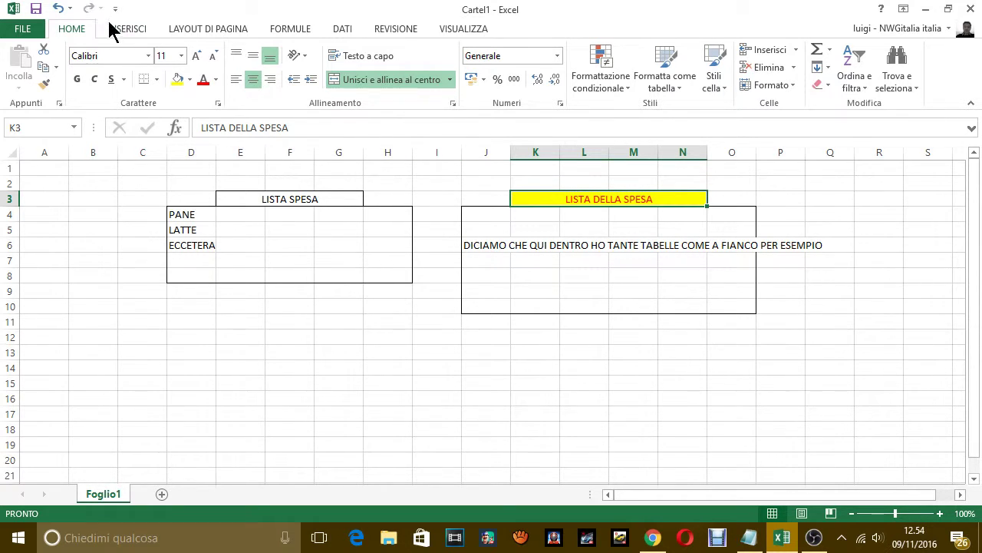
click(181, 56)
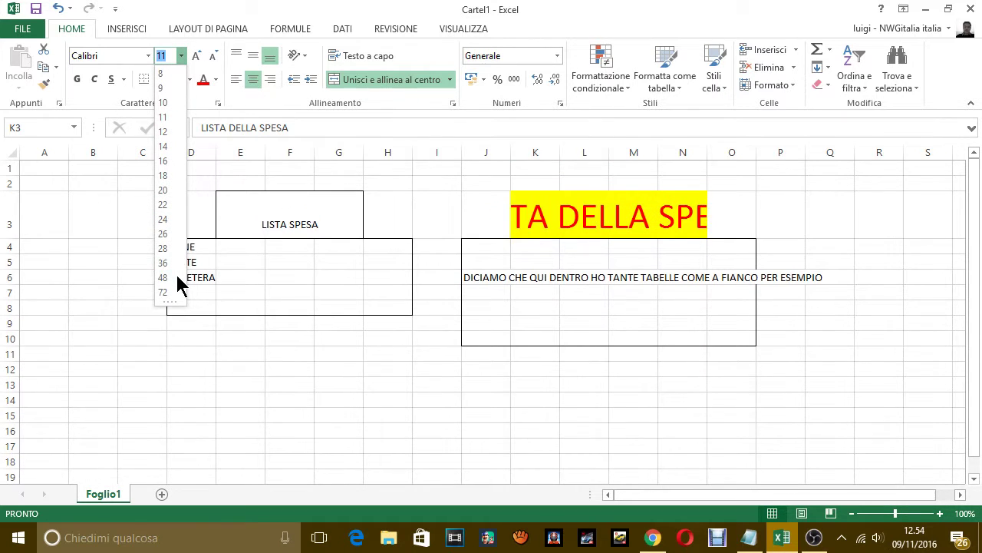
click(159, 276)
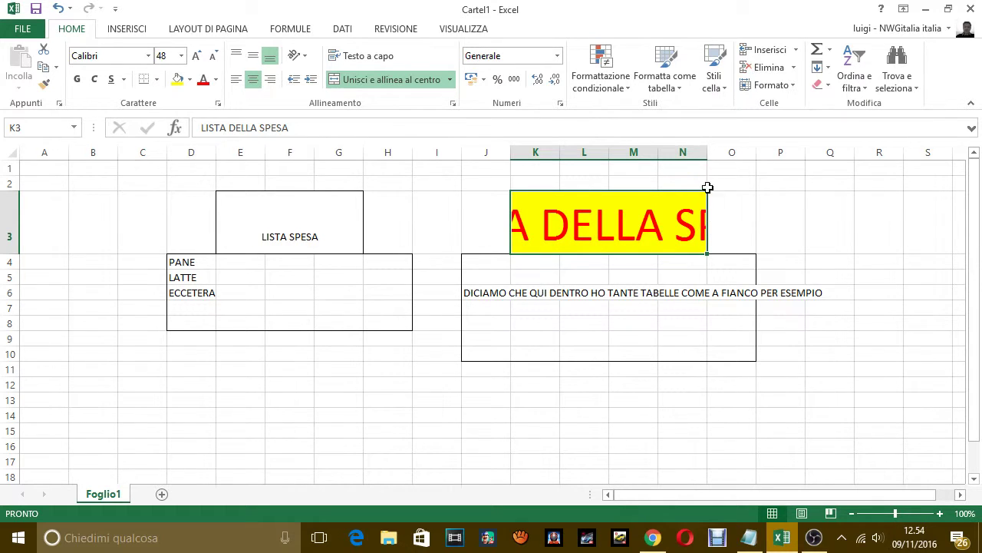
Widen column N and narrow columns I and J so the full title shows
drag(707, 156, 868, 167)
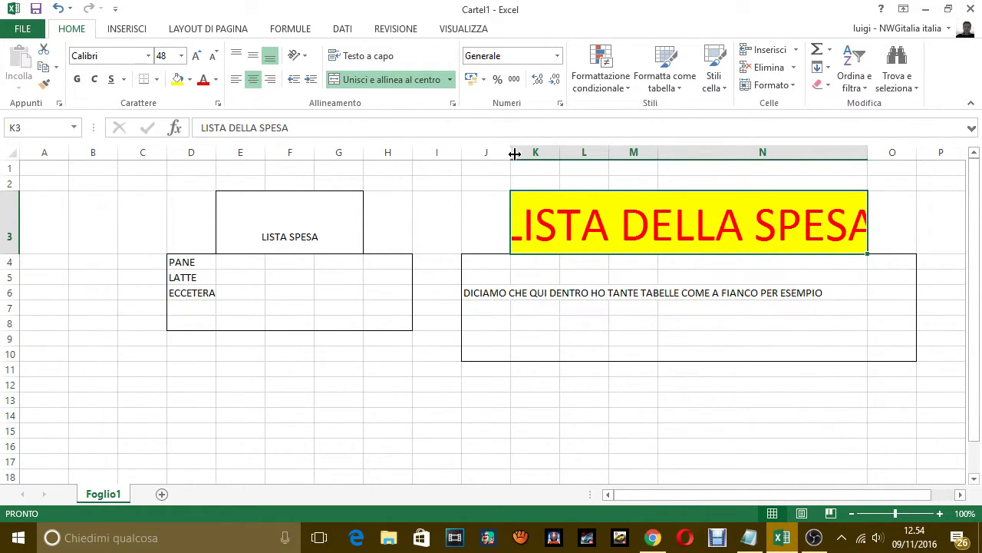
drag(514, 154, 391, 156)
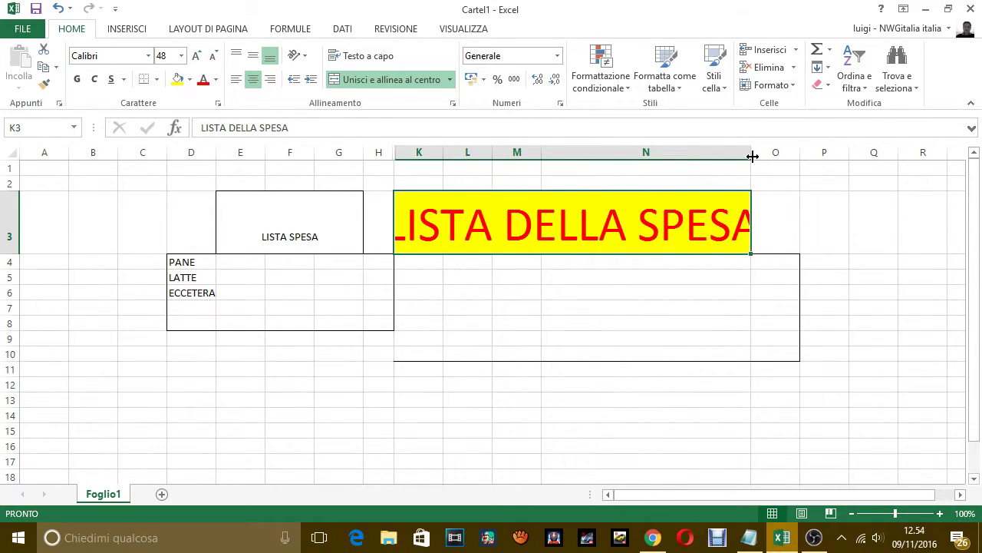
drag(753, 156, 859, 167)
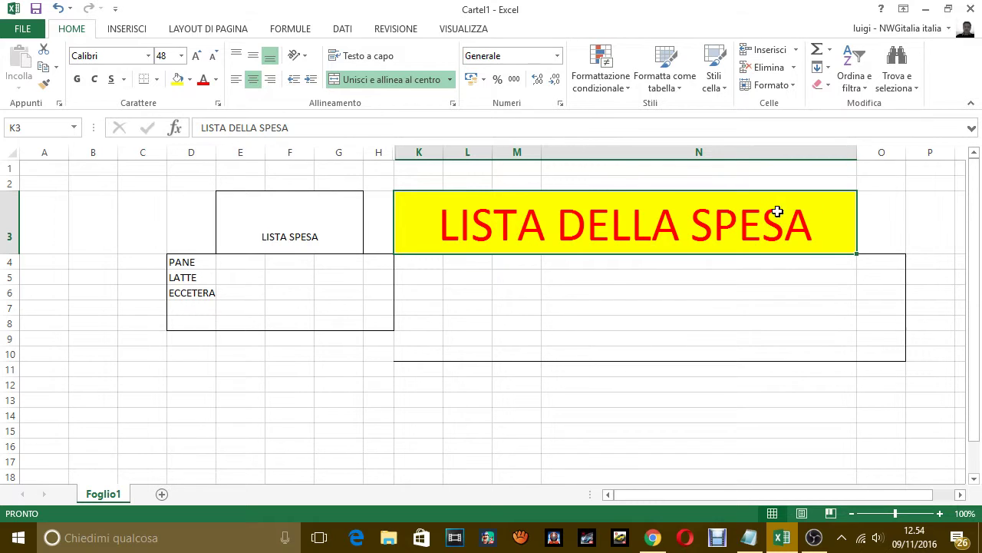
click(413, 264)
click(422, 337)
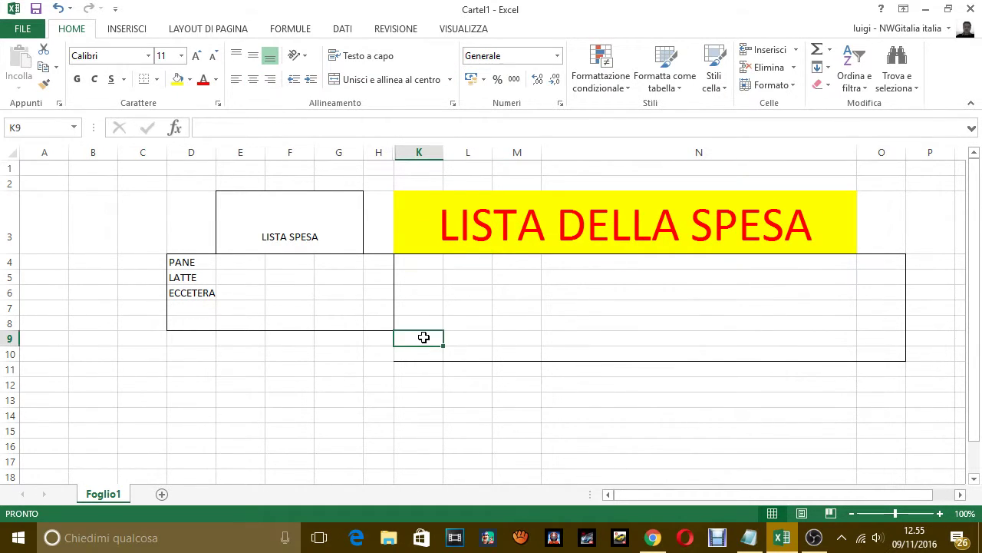
click(426, 351)
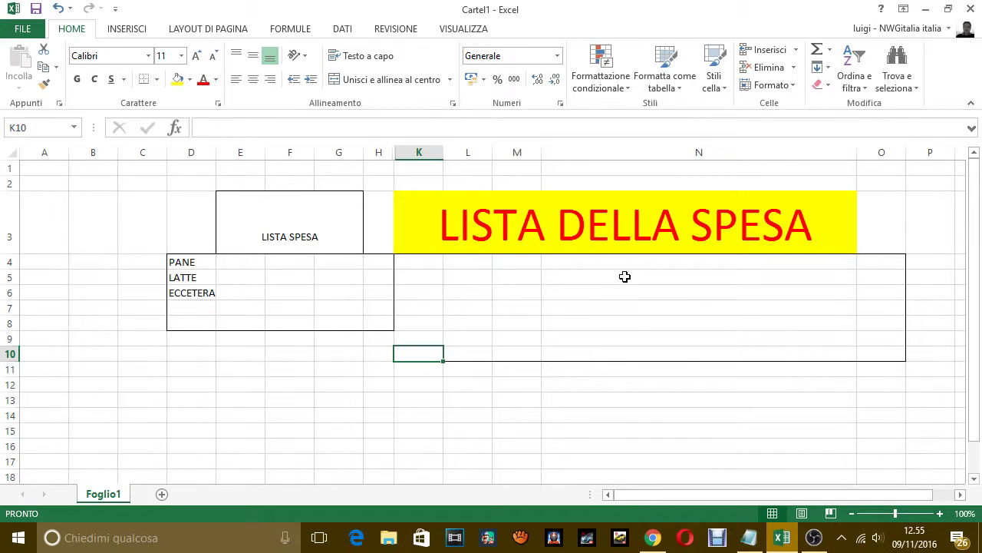
click(611, 236)
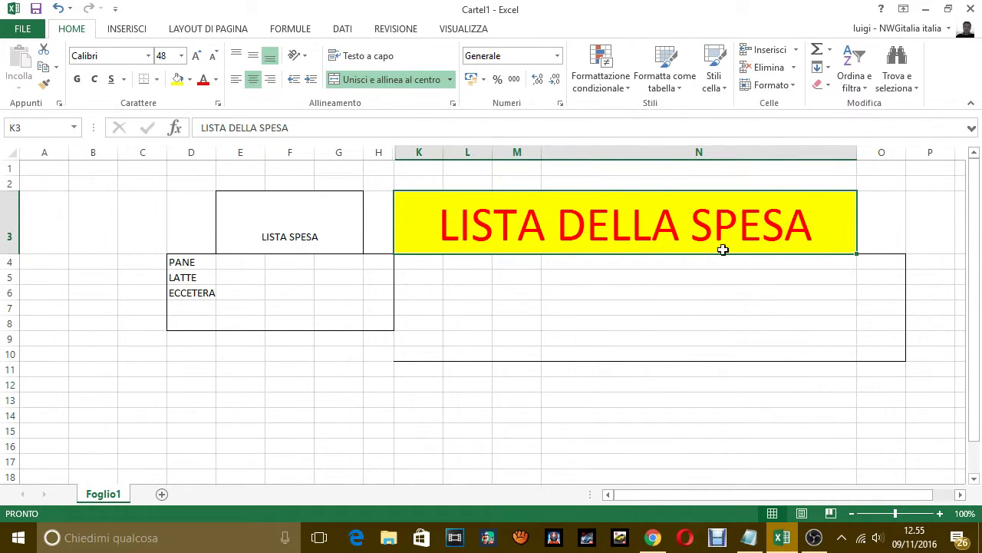
click(749, 537)
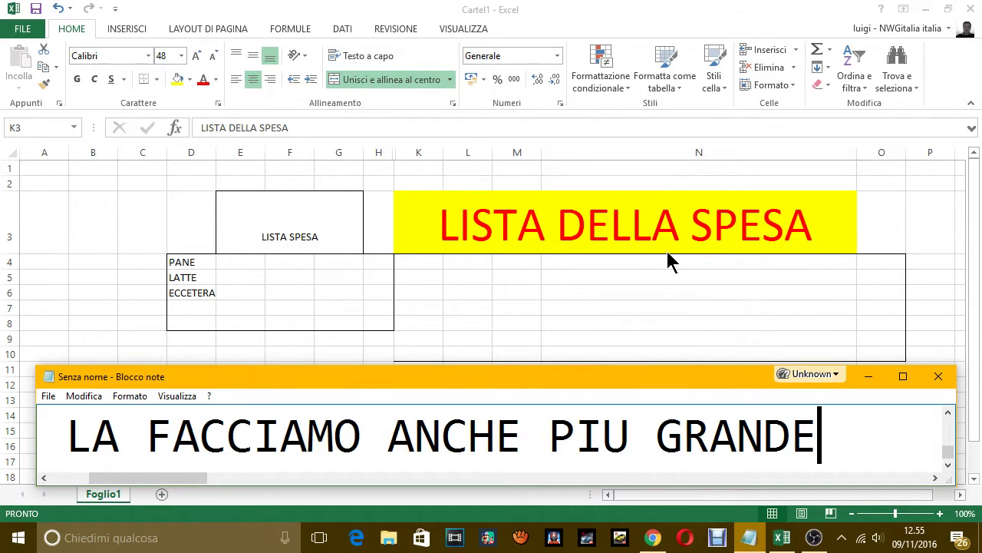
Replace the note with 'È SOLO UN ESEMPIO, MA COME VEDI', then 'SI INGRANDISCE ANCHE IL TUTTO.'
key(ctrl+a)
key(BackSpace)
text(è SOLO U)
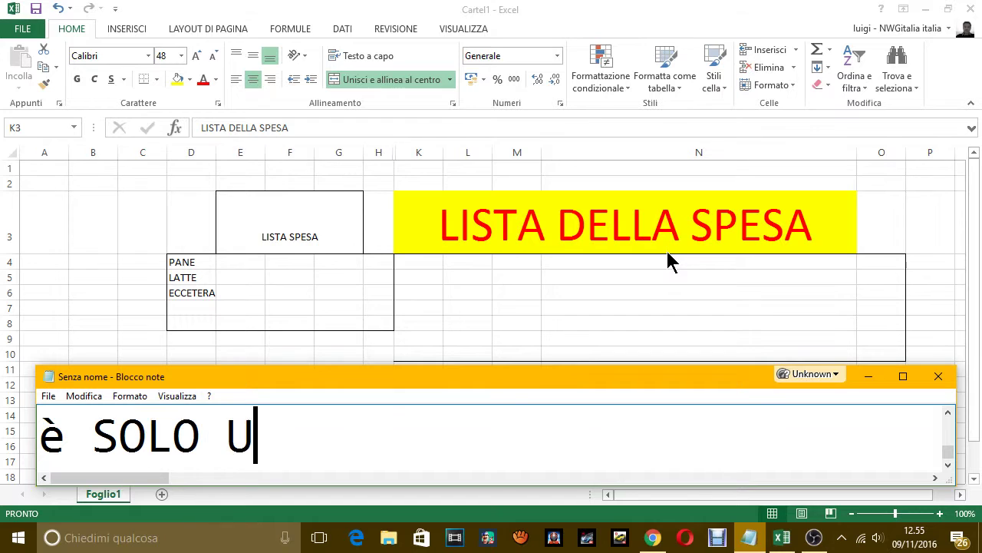
text(N ESEMPIO, MA )
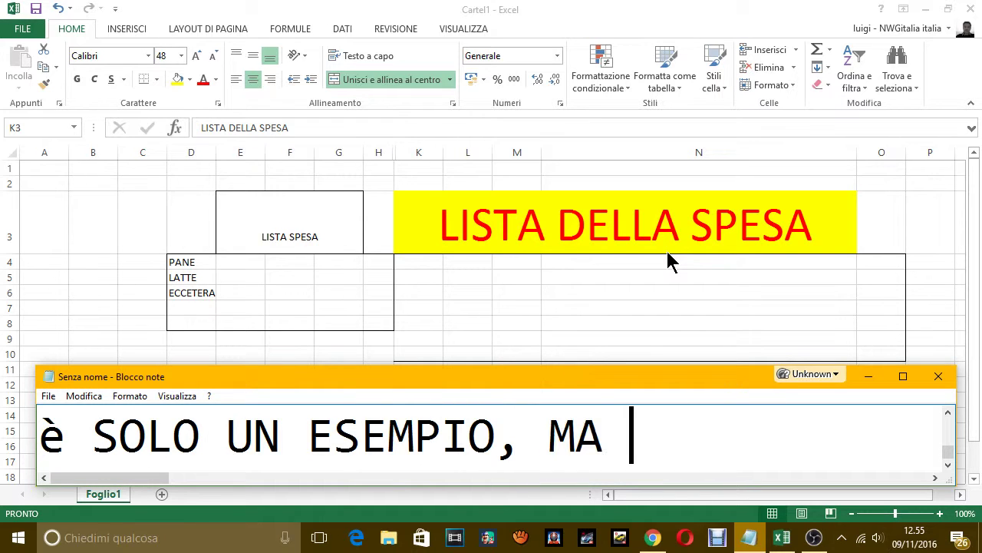
text(COME VEDI)
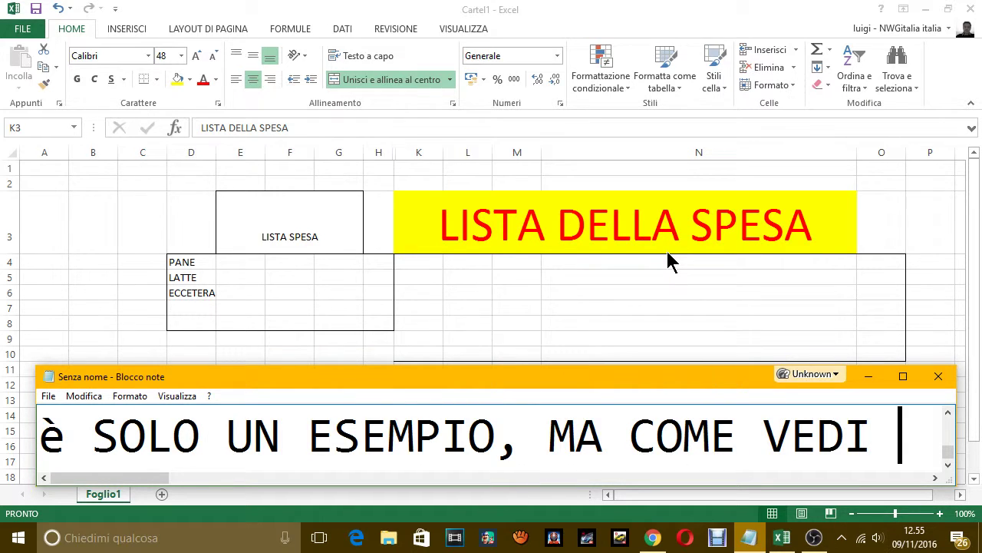
key(ctrl+a)
text(SI INGRAND)
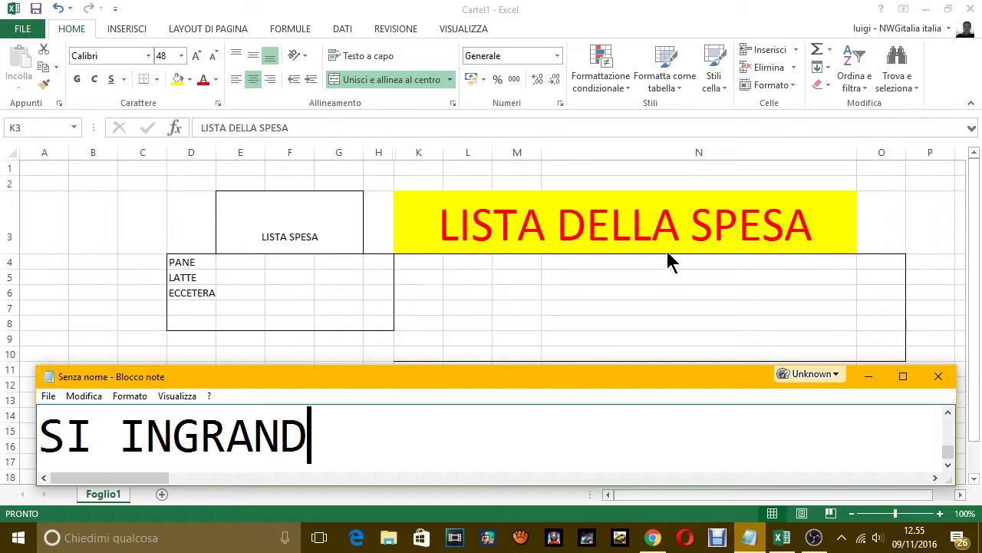
text(ISCE ANCHE IL TU)
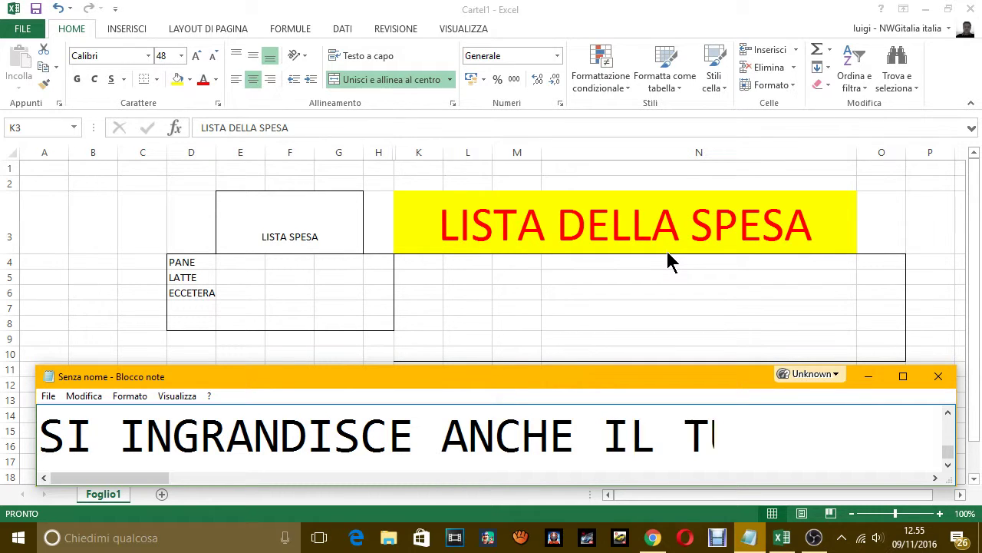
text(TTO.)
Clear the note and write 'UN SALUTO E ALLA PROSSIMA LEZIONE.', correcting typos along the way
key(ctrl+a)
key(BackSpace)
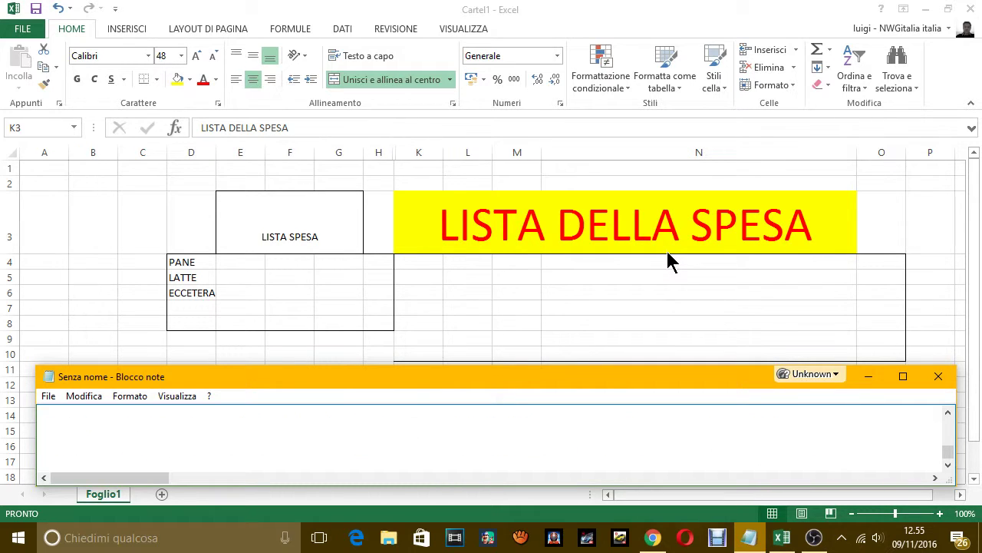
text(UN S)
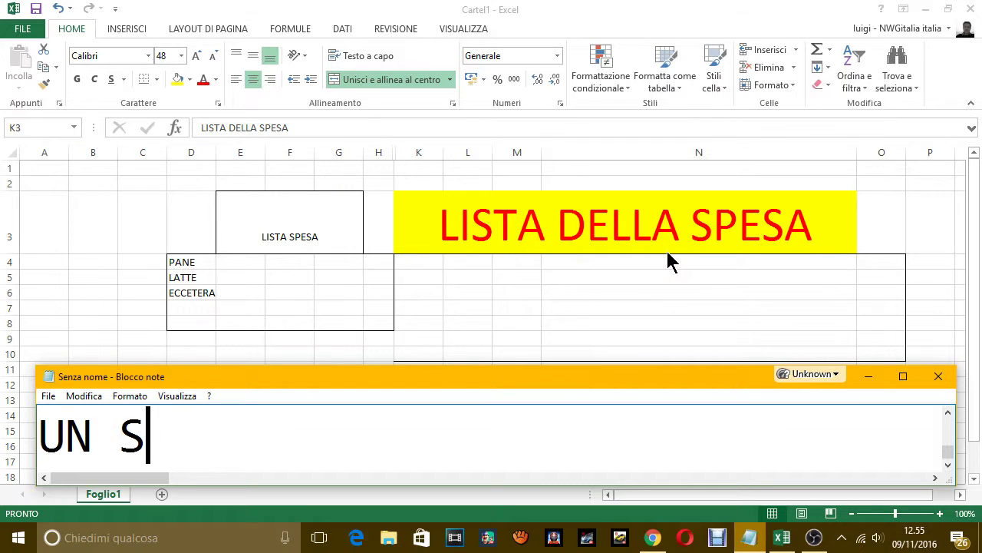
text(LA)
key(BackSpace)
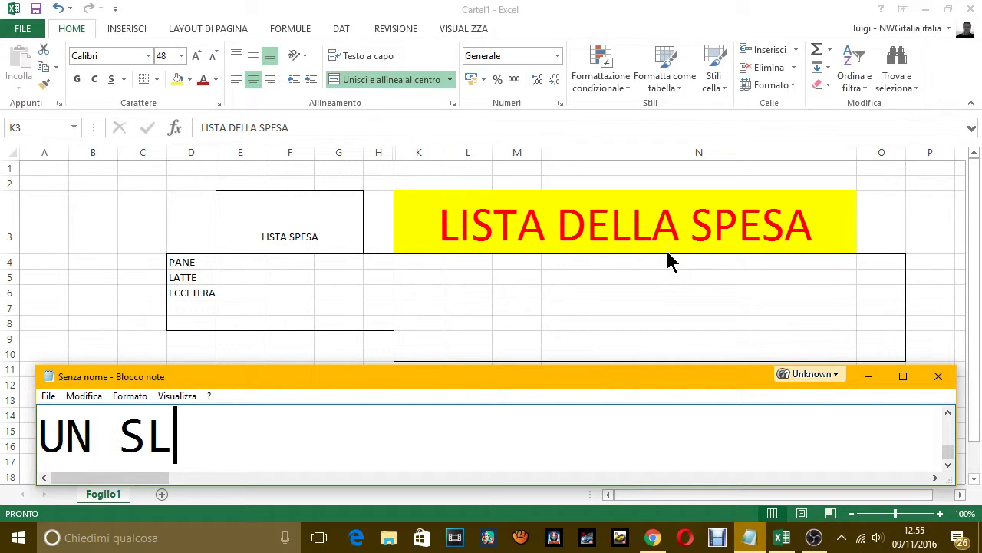
key(BackSpace)
text(ALUTO E ALL)
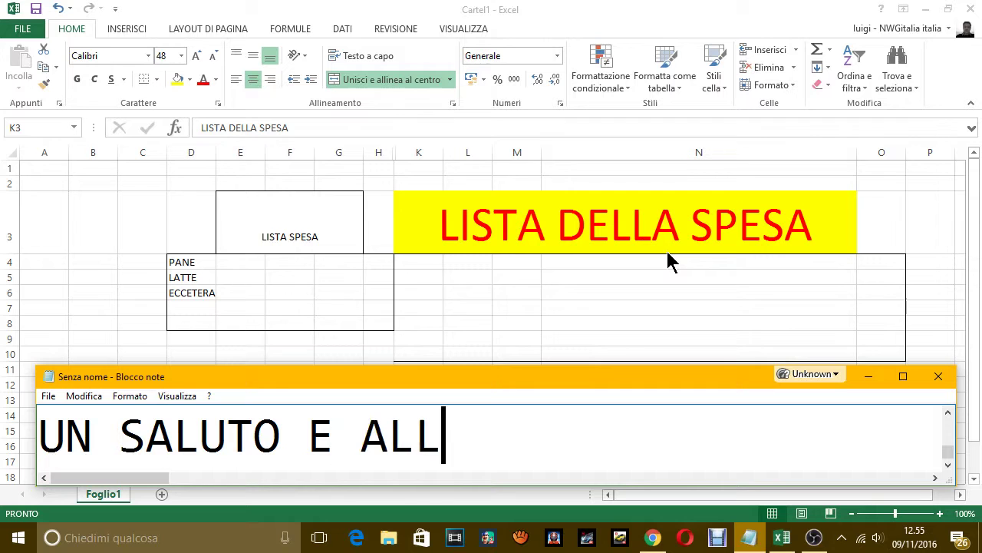
text(A PRO)
key(BackSpace)
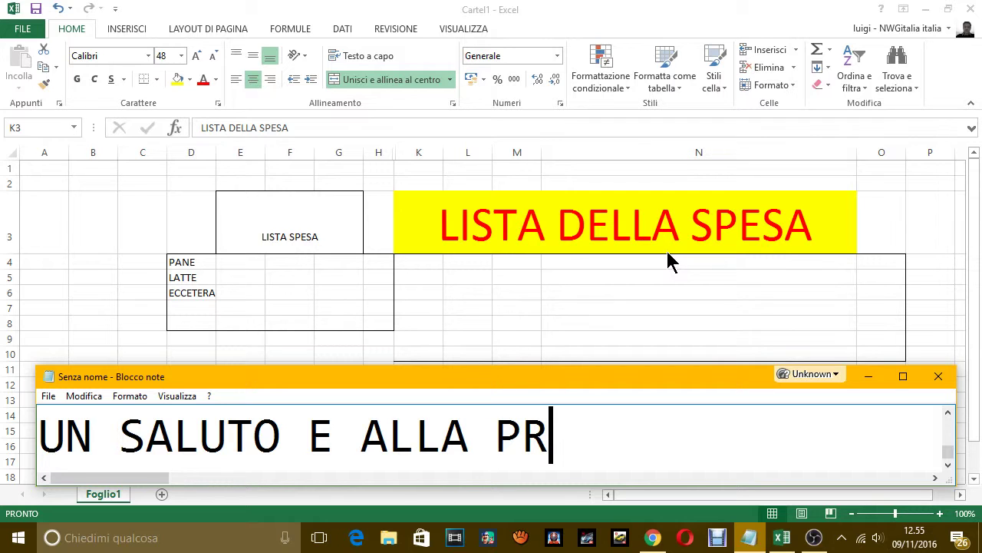
text(OSSIMA LE)
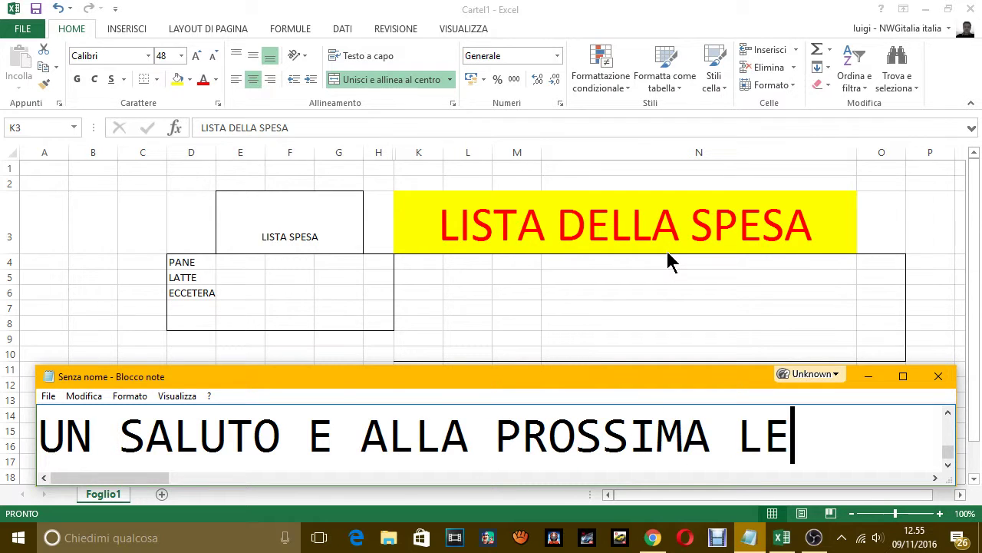
text(ION)
key(BackSpace)
key(BackSpace)
text(ZIO)
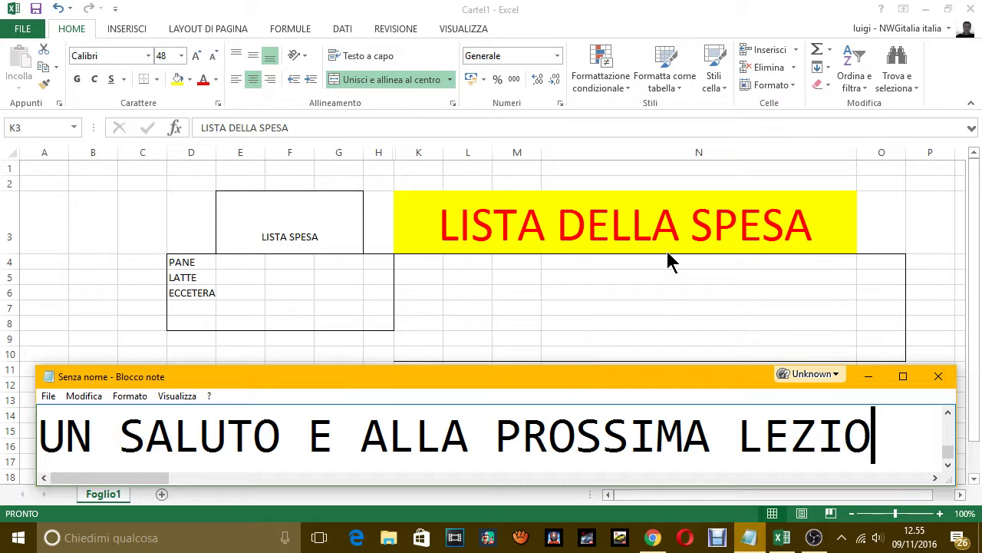
text(NE.)
Replace it with 'METTI MI PIACE SE IL VIDEO TI È STATO UTILE O TI È PIACIUTO' and 'MI FARESTI UN GRANDISSIMO FAVORE'
key(ctrl+a)
key(Delete)
text(ME)
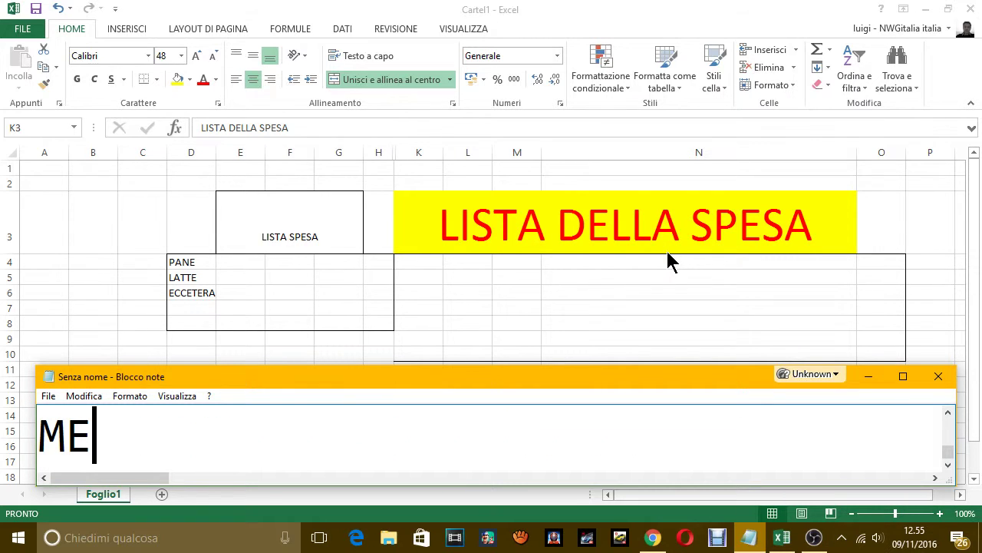
text(TTI )
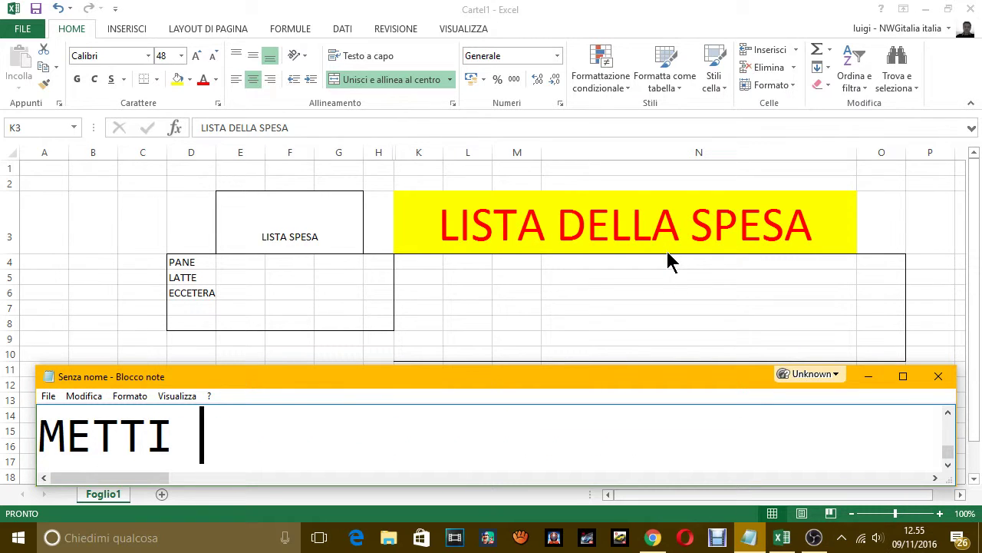
text(2)
key(BackSpace)
text(MI )
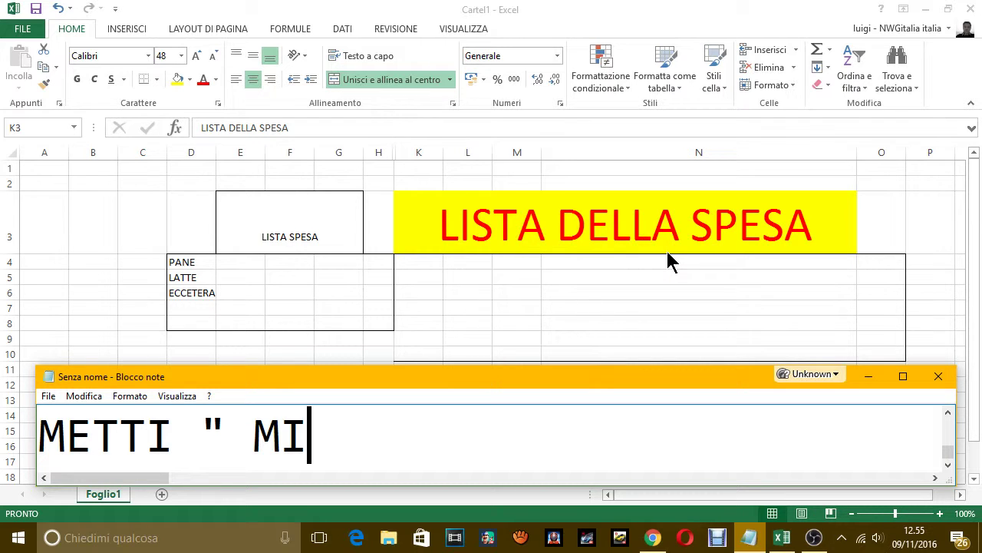
text(I)
key(BackSpace)
text(PIAC)
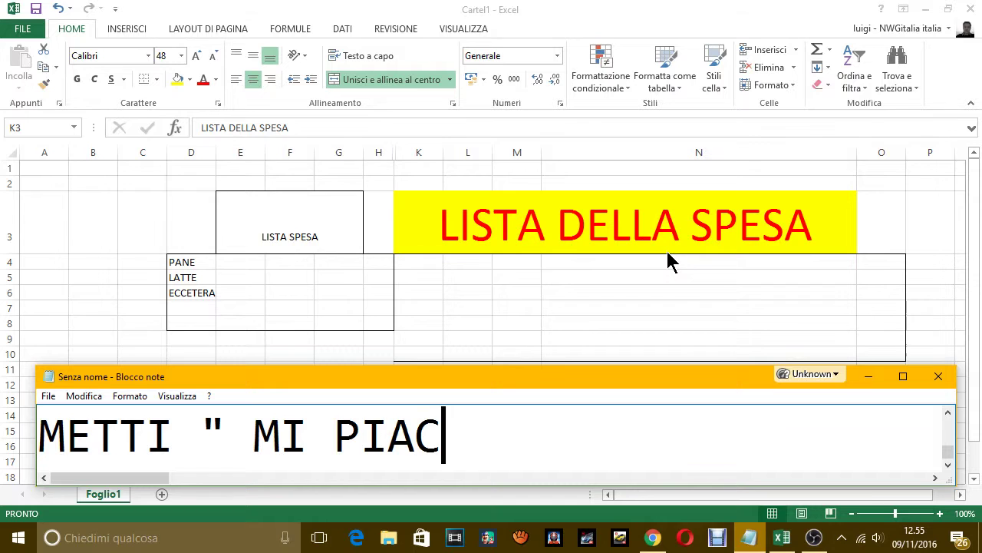
text(E" S)
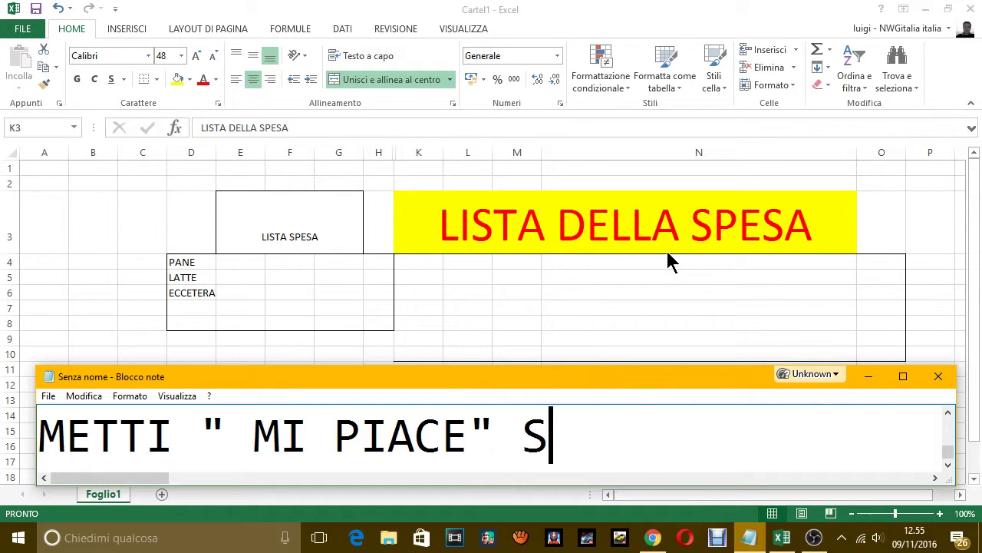
text(E IL VEI)
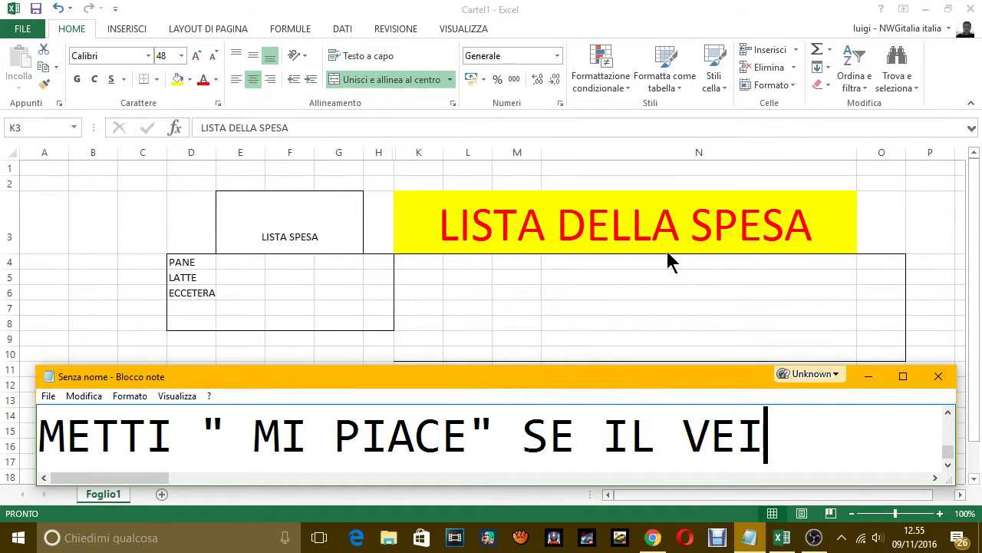
key(BackSpace)
key(BackSpace)
text(IDEO TI è )
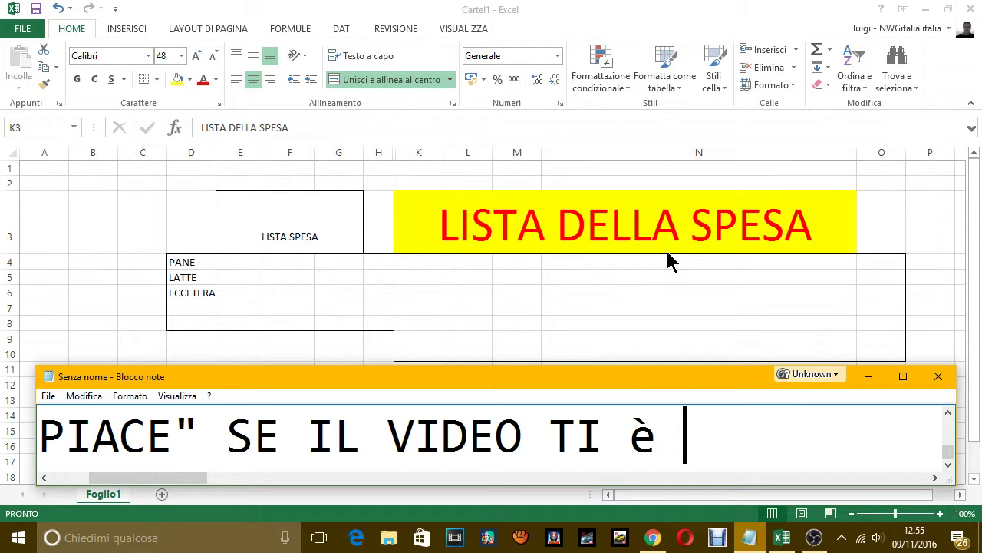
text(STATO UTI)
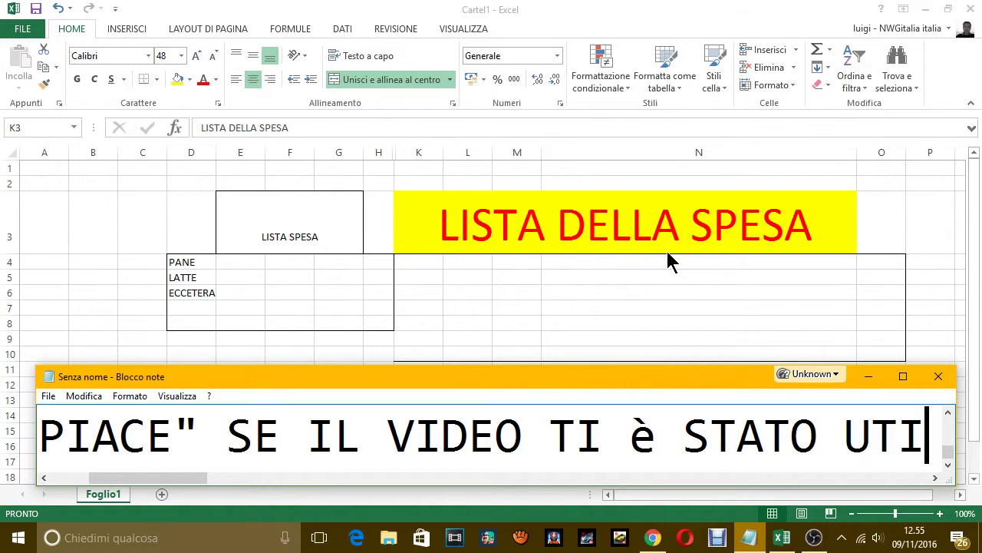
text(LE O TI è P)
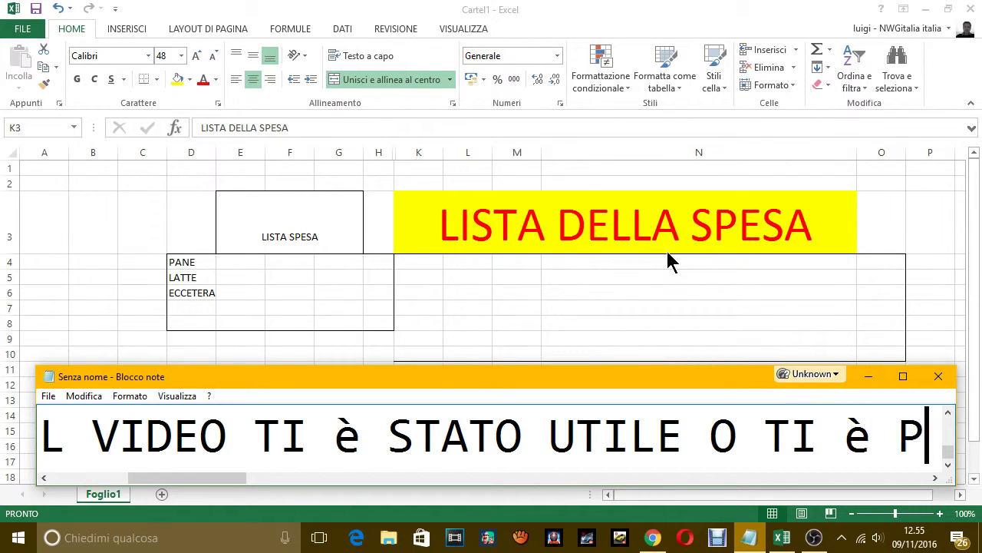
text(IACIUTO)
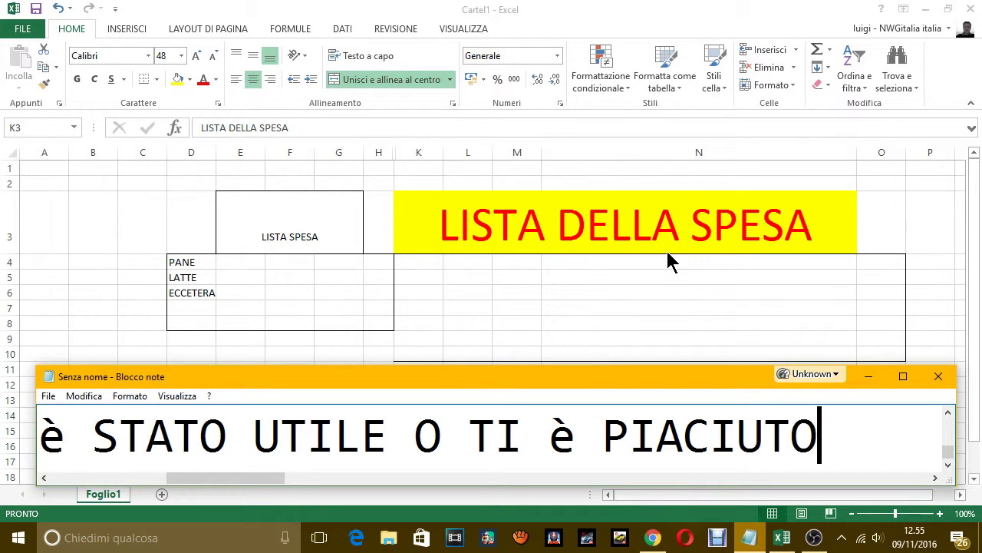
key(Return)
text(MI FAR)
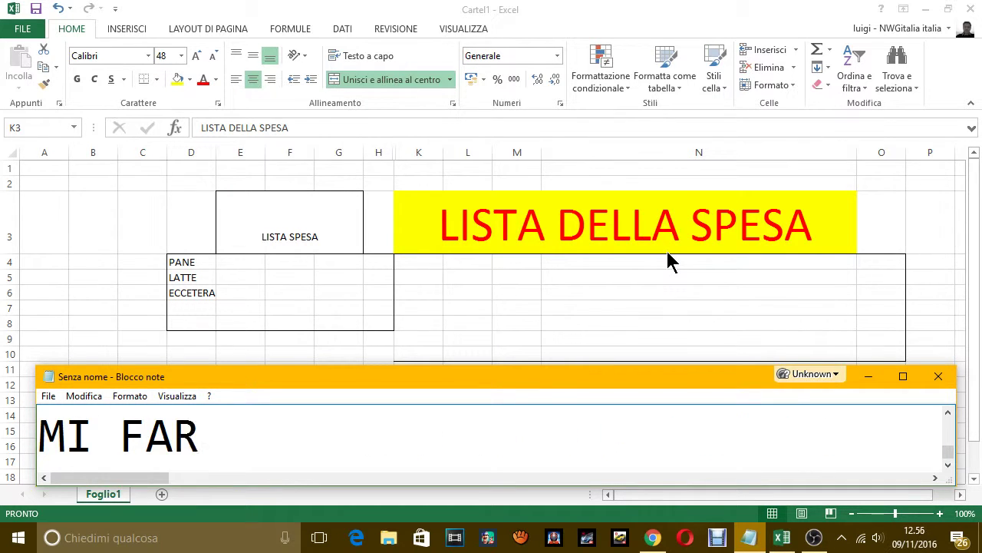
text(ESTI UN GRA)
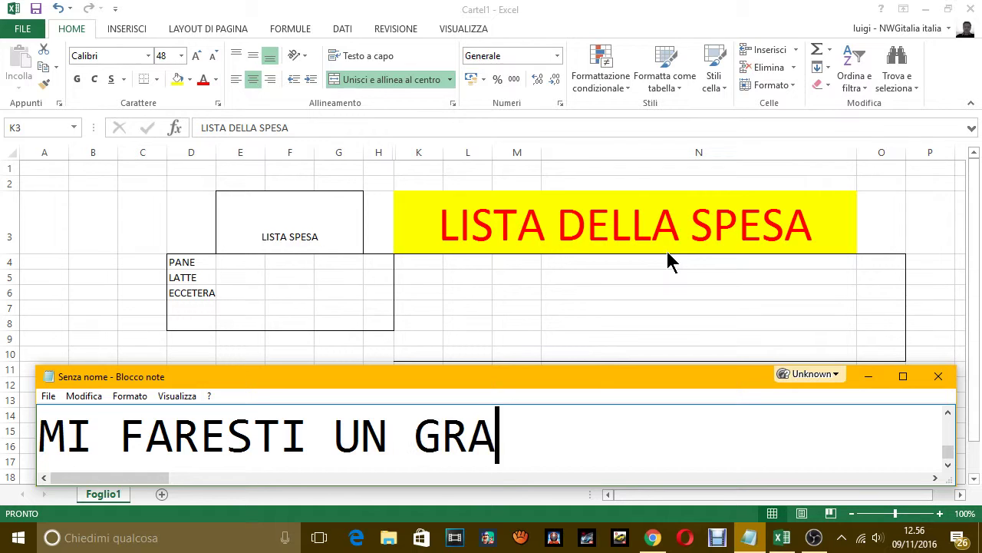
text(NDISSIMO )
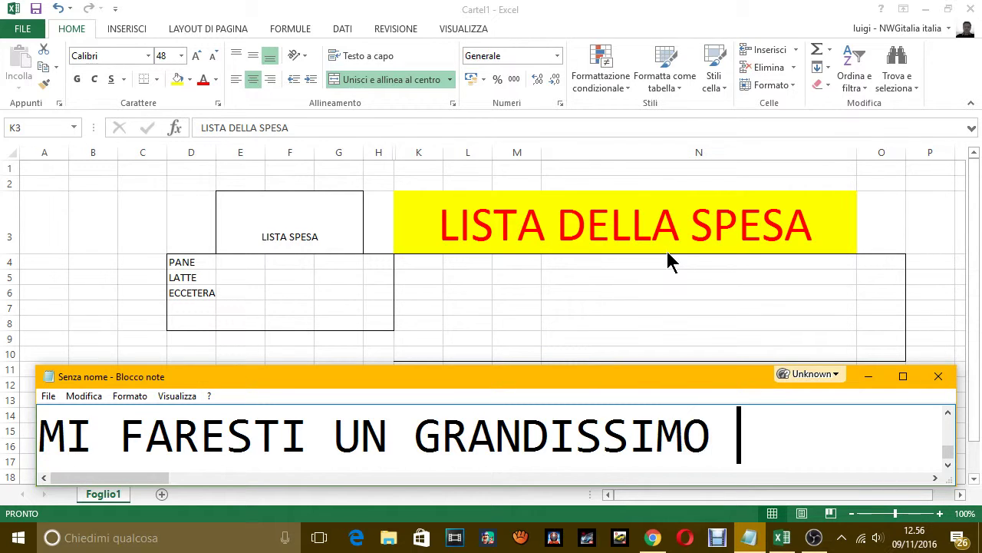
text(FAVORE)
Clear the note and write 'GRAZIE' stretched with a long run of E's
key(ctrl+a)
key(BackSpace)
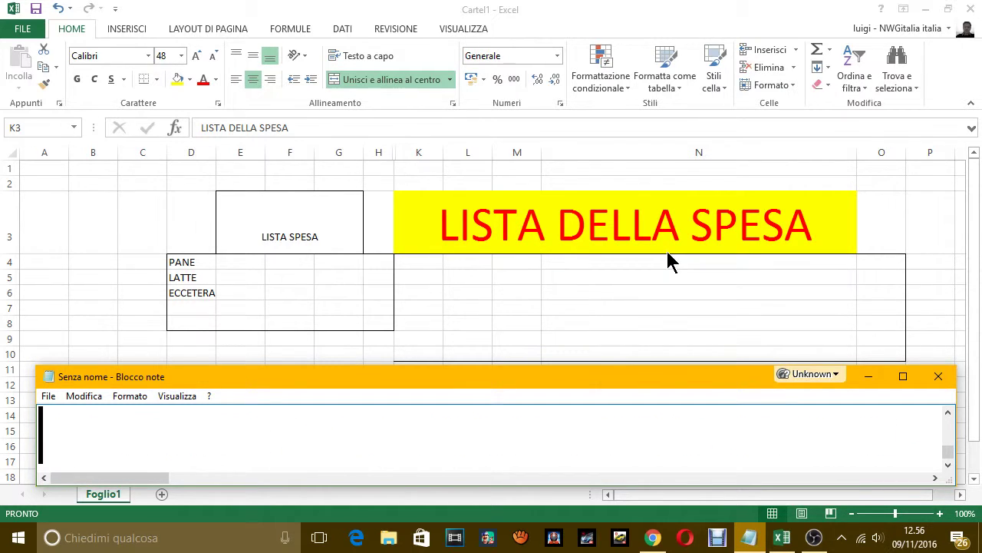
text(GRAZEEEEEEEEEEEEEE)
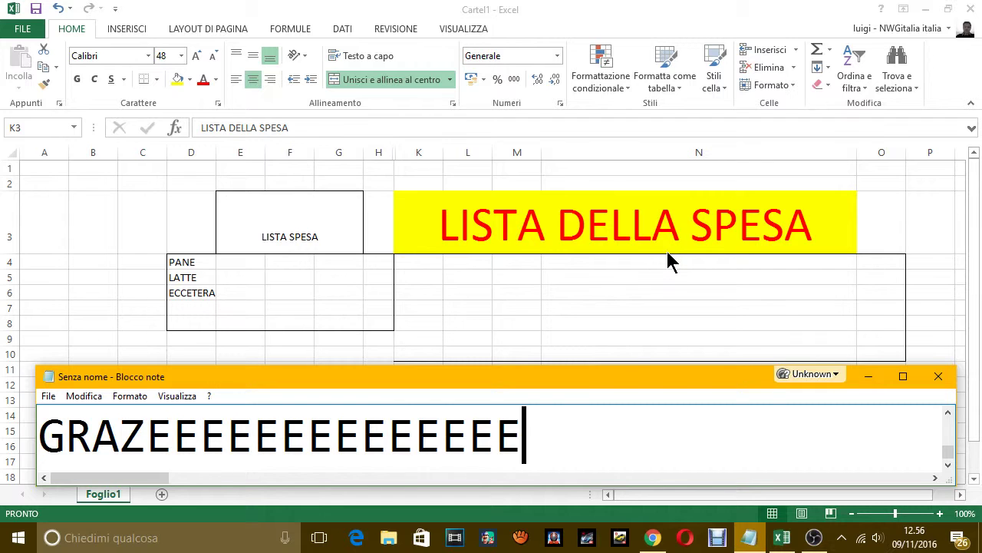
text(EEE)
key(BackSpace)
key(BackSpace)
key(BackSpace)
key(BackSpace)
key(BackSpace)
key(BackSpace)
key(BackSpace)
key(BackSpace)
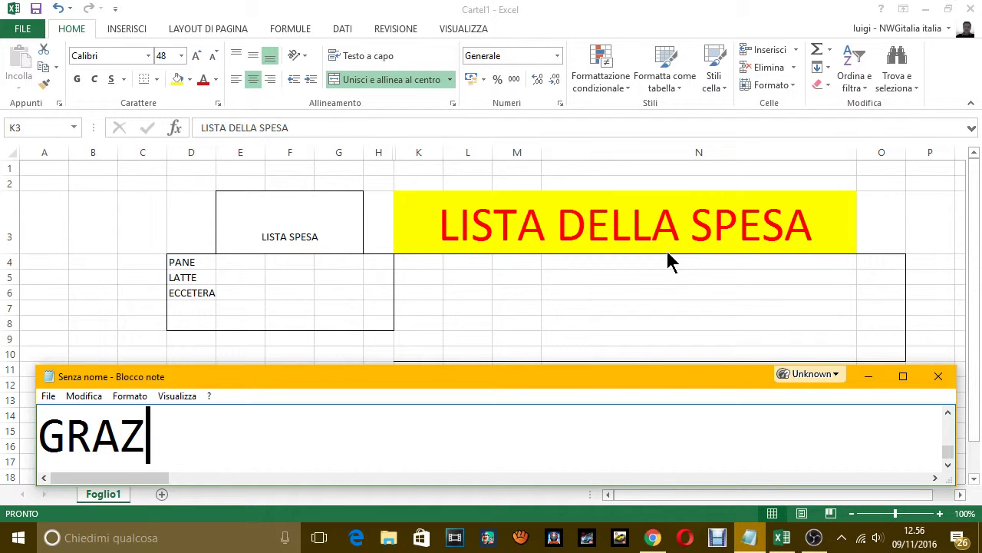
text(IEEEEEEEEEEEEEEEEE)
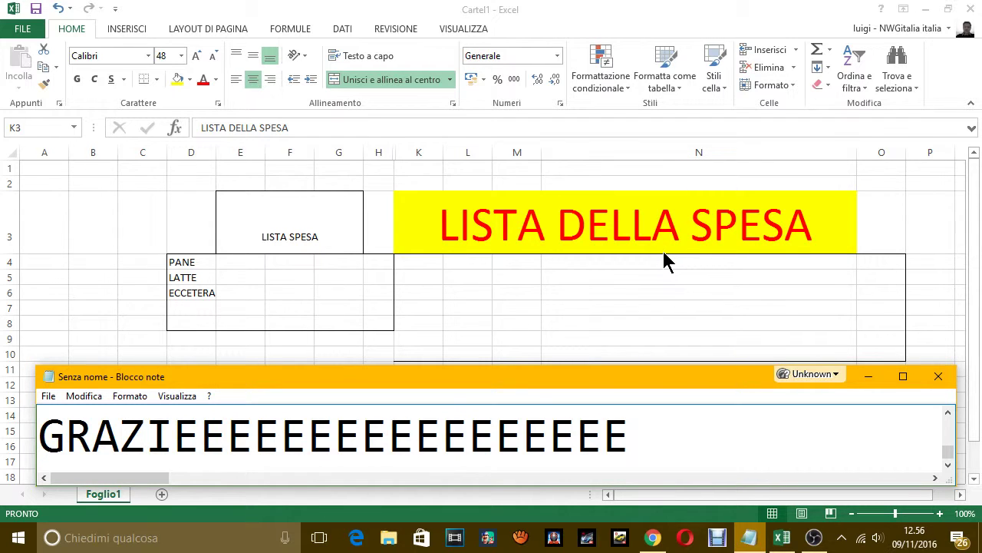